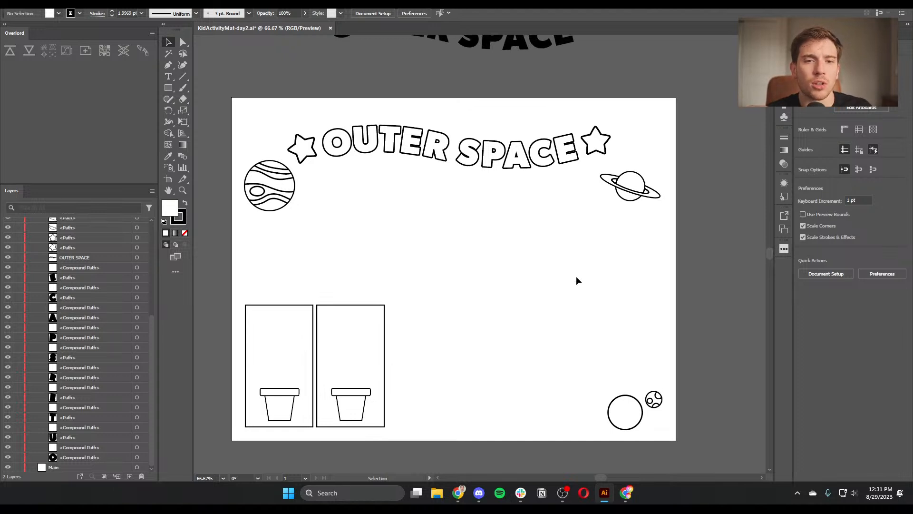
Select the two rectangles containing plant pots and move them off the artboard onto the empty canvas to its left
left_click_drag(479, 301, 559, 233)
left_click_drag(514, 209, 287, 395)
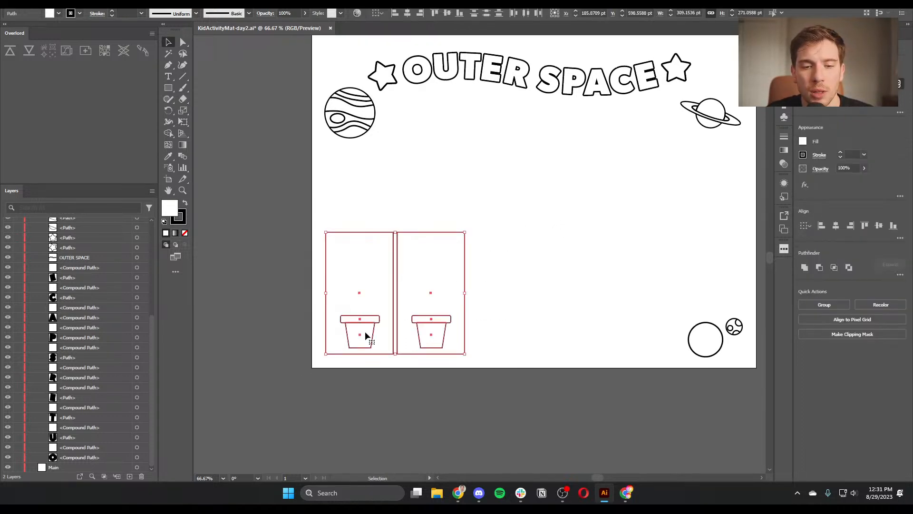
left_click_drag(423, 334, 260, 316)
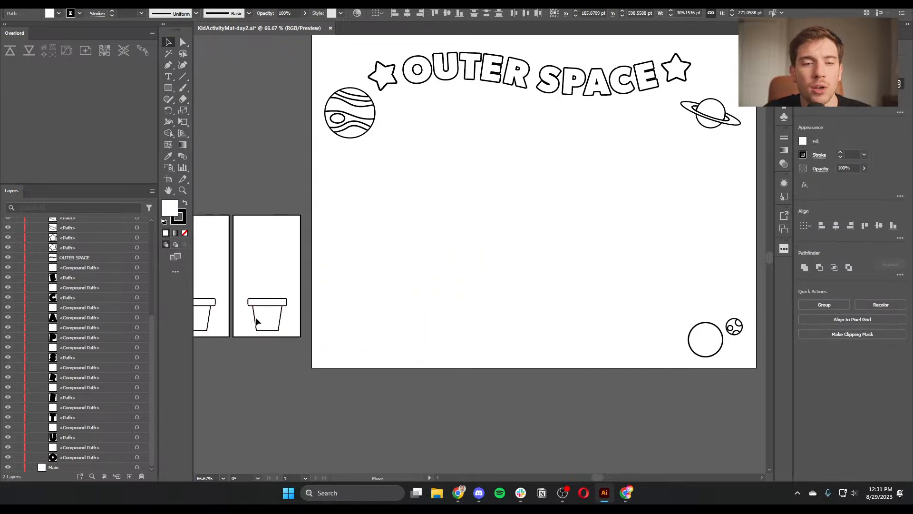
left_click(402, 280)
left_click_drag(387, 281, 294, 338)
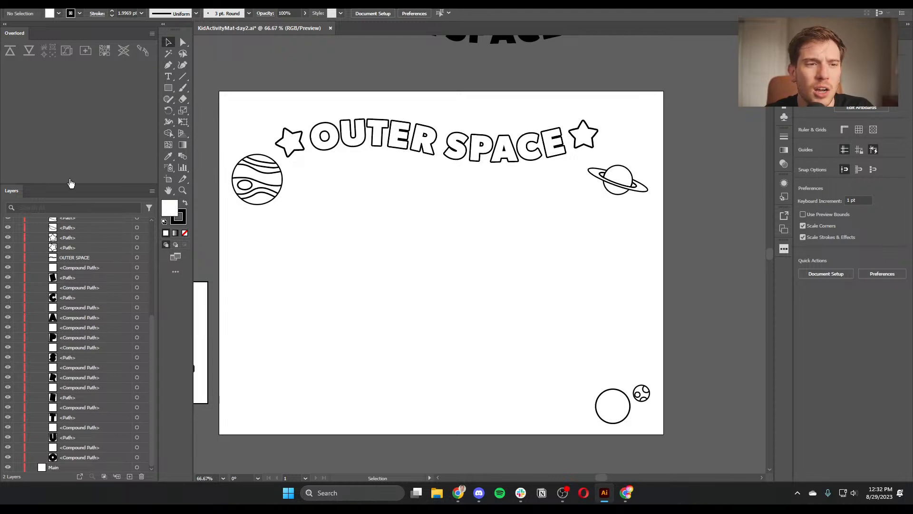
Give the layer list more room and make the Main layer the active drawing layer, leaving the inspiration layer expanded
left_click_drag(50, 187, 70, 73)
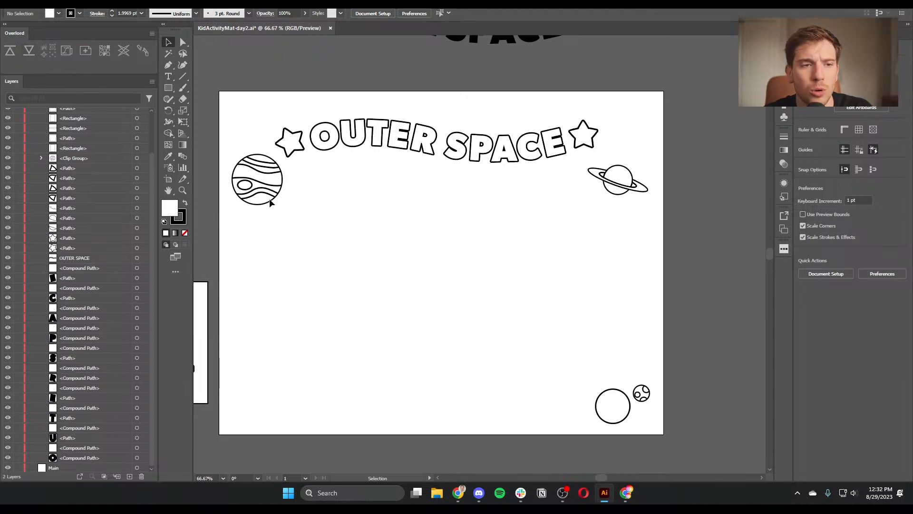
scroll(90, 321, "up", 2)
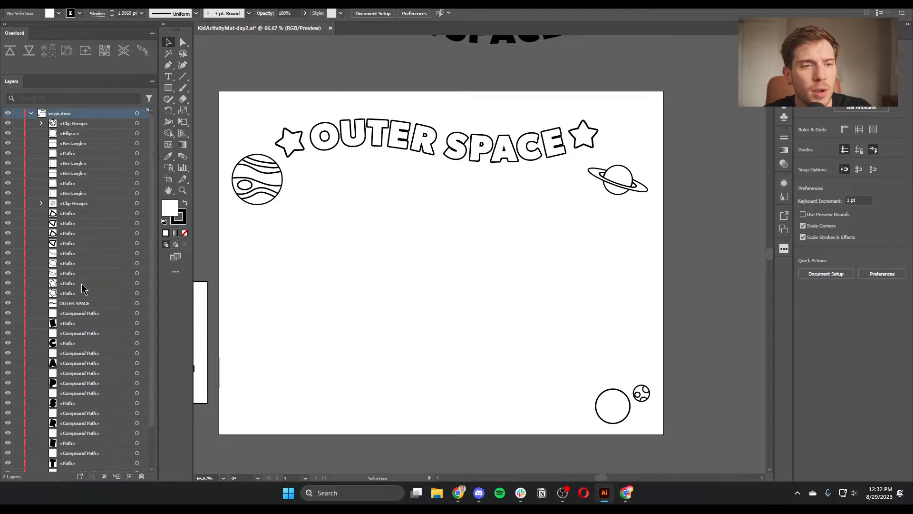
left_click(30, 114)
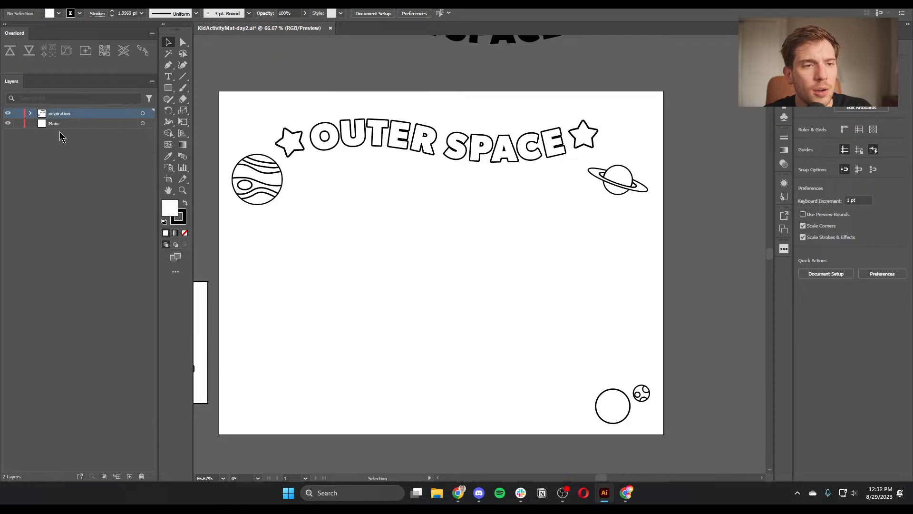
left_click(65, 123)
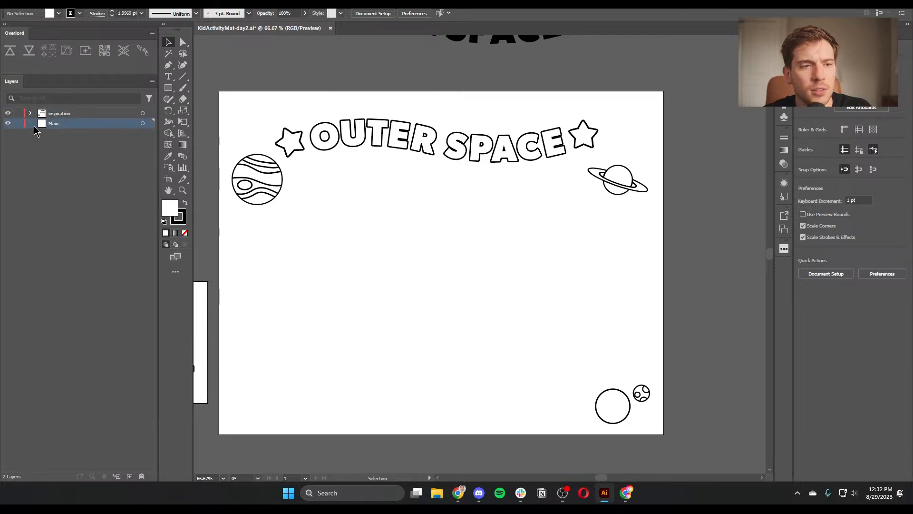
left_click(31, 114)
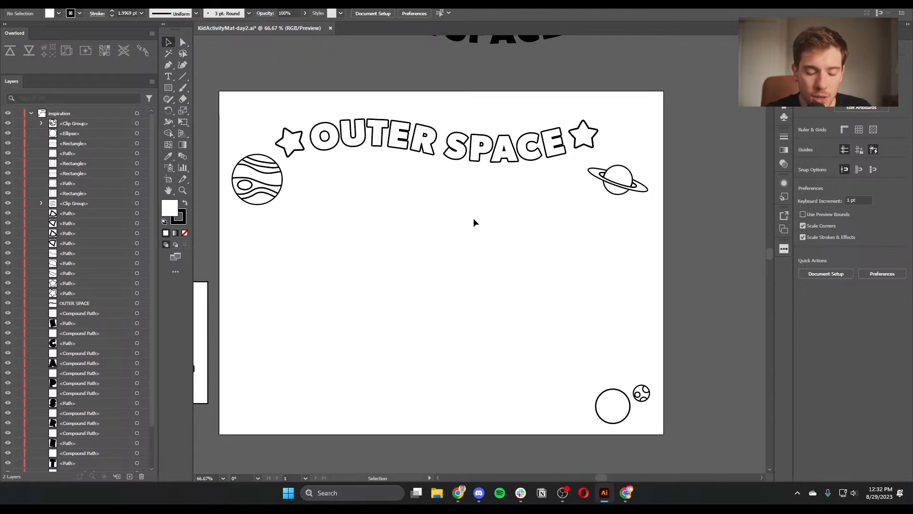
Try a rectangular grid with 10 horizontal and 10 vertical dividers below the OUTER SPACE title, and delete it
key("a")
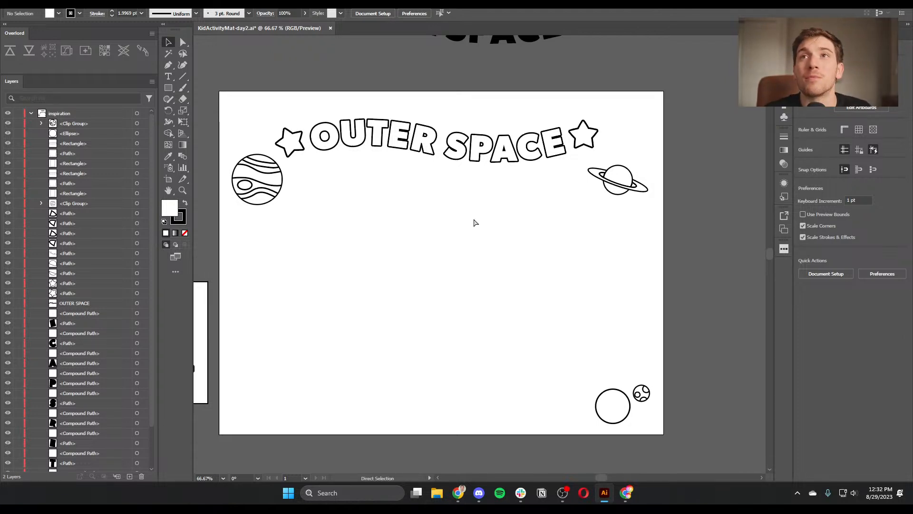
key("ctrl+1")
key("ctrl+0")
key("ctrl+1")
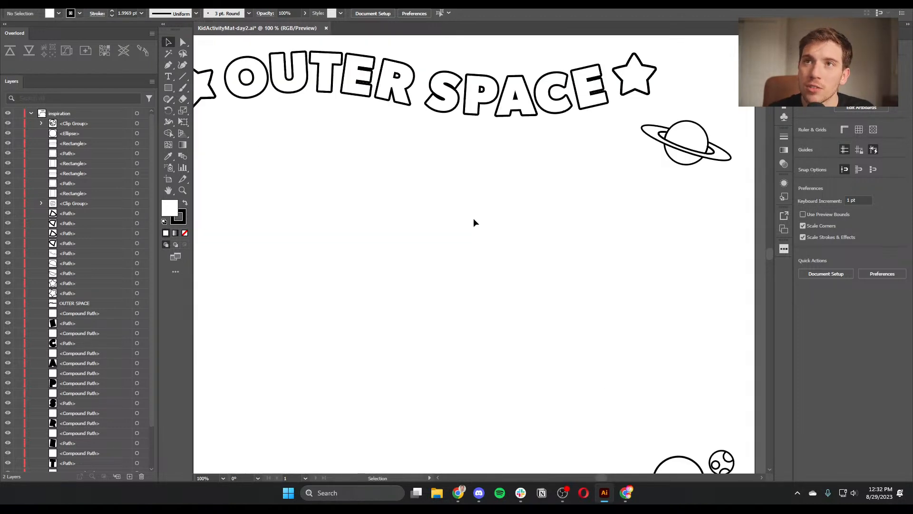
left_click_drag(401, 218, 442, 212)
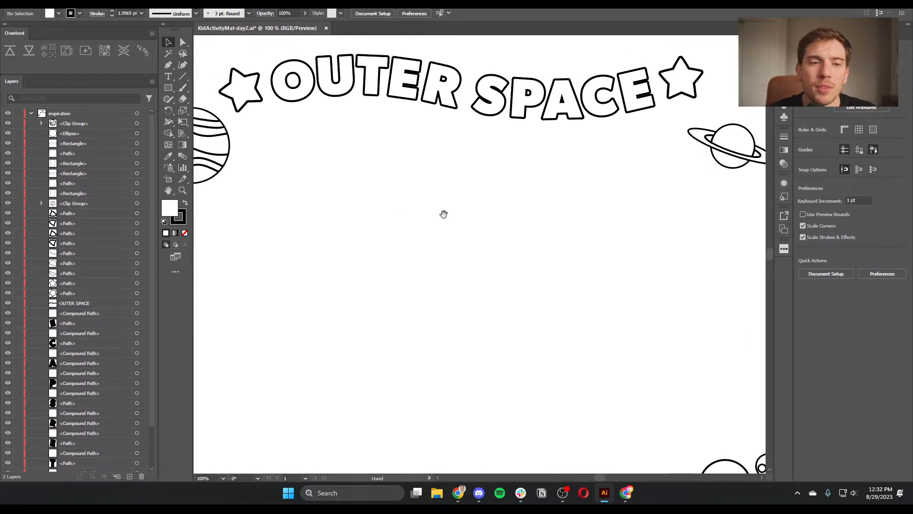
left_click(182, 78)
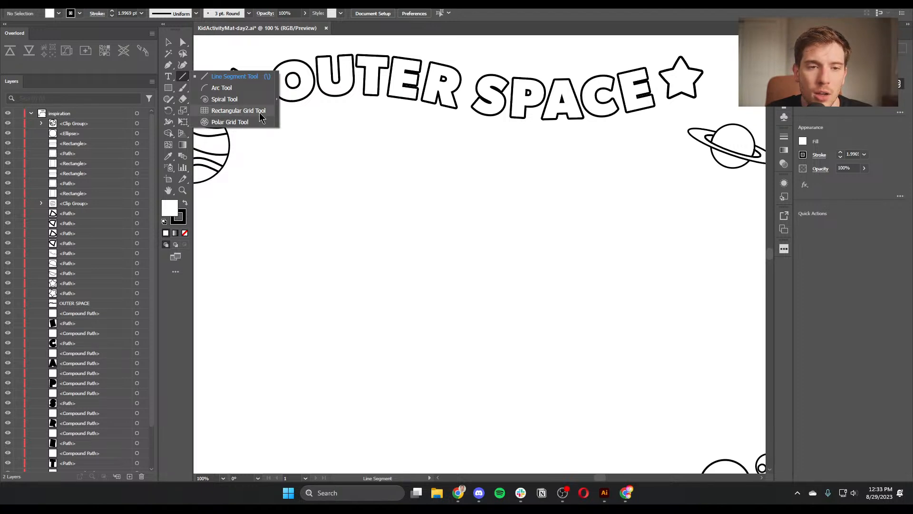
left_click(238, 110)
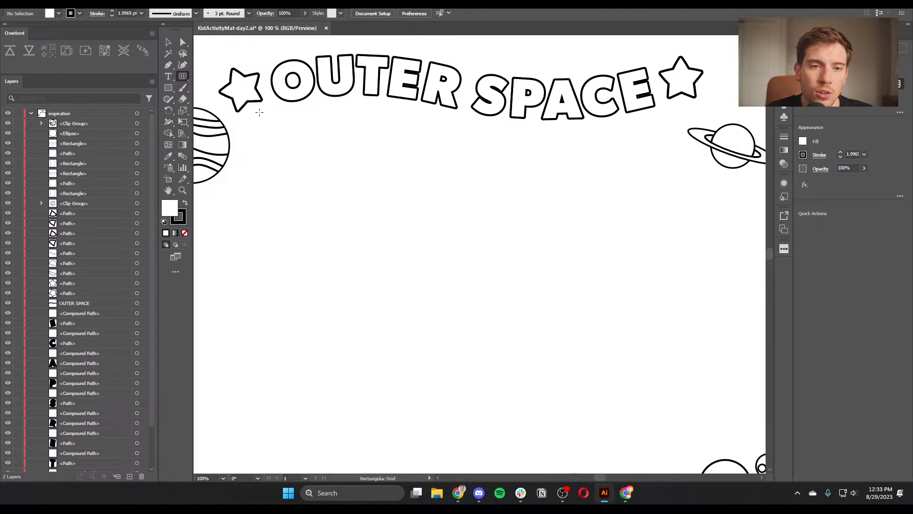
left_click(325, 208)
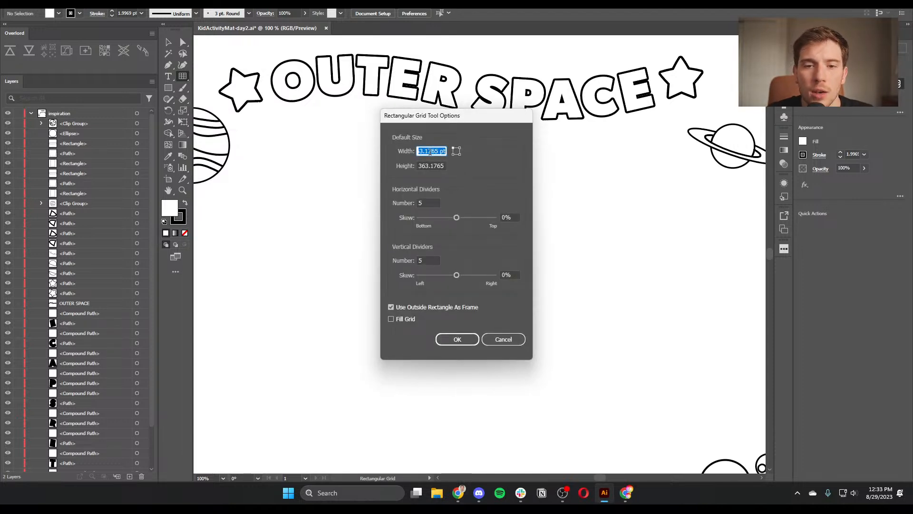
left_click(428, 165)
key("shift+Tab")
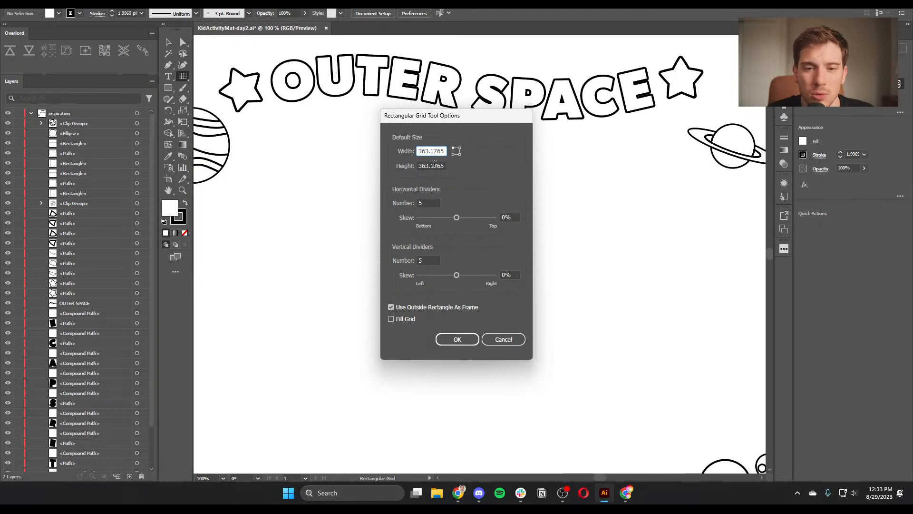
left_click(432, 203)
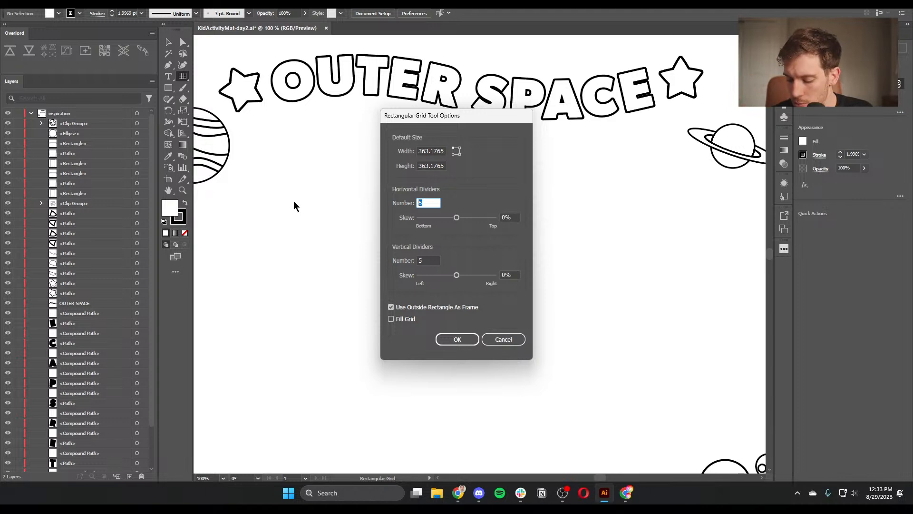
type("10")
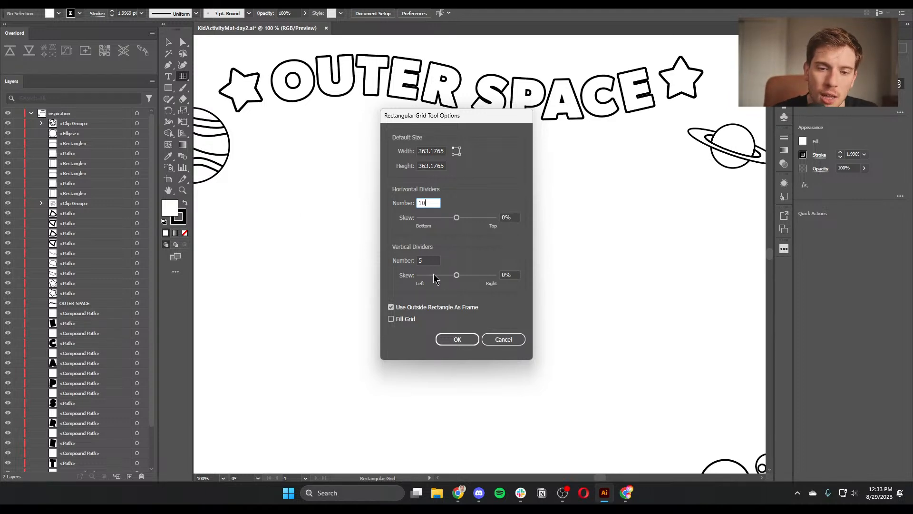
left_click(424, 261)
type("10")
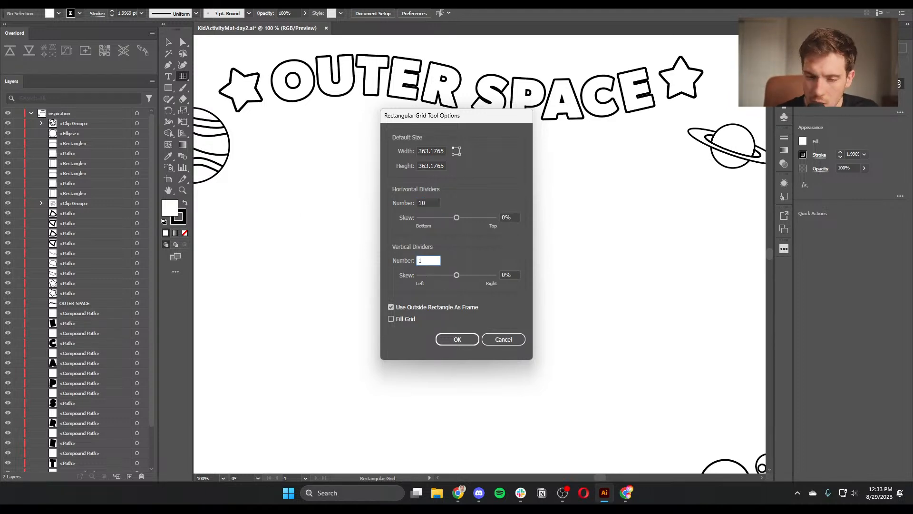
left_click(457, 339)
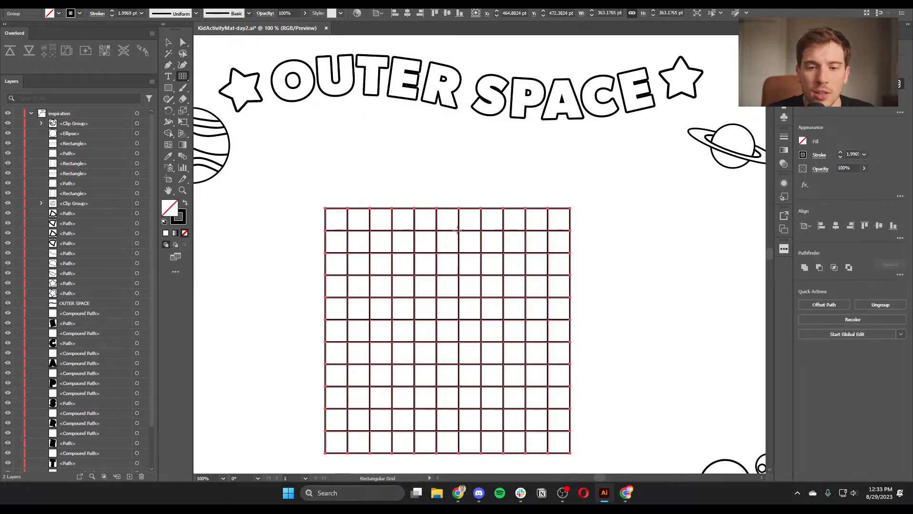
key("Delete")
Create a rectangular grid with 15 horizontal and 15 vertical dividers below the OUTER SPACE title, and deselect it
left_click(339, 225)
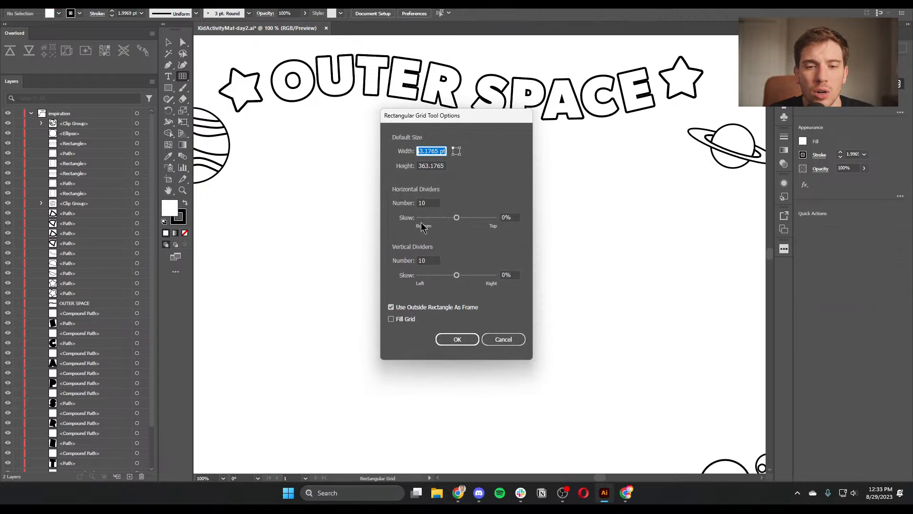
key("Tab")
key("Tab")
type("15")
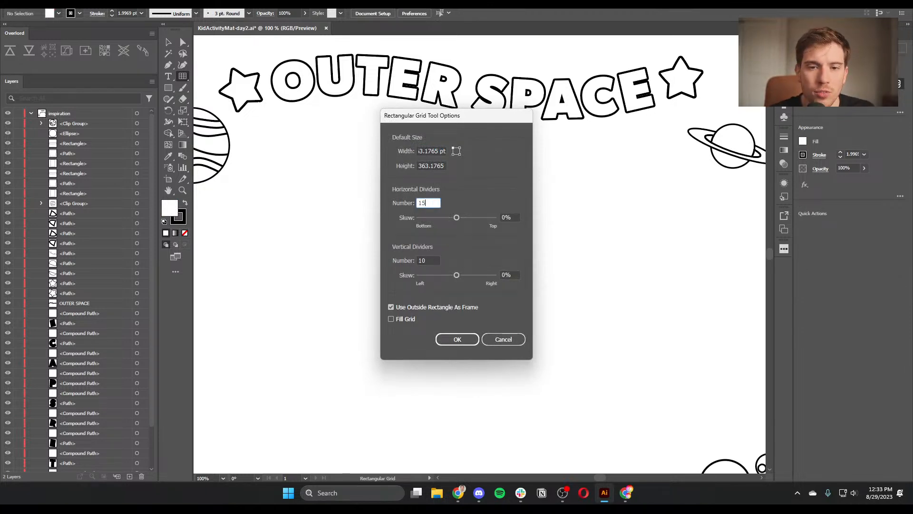
left_click(427, 260)
type("15")
key("Return")
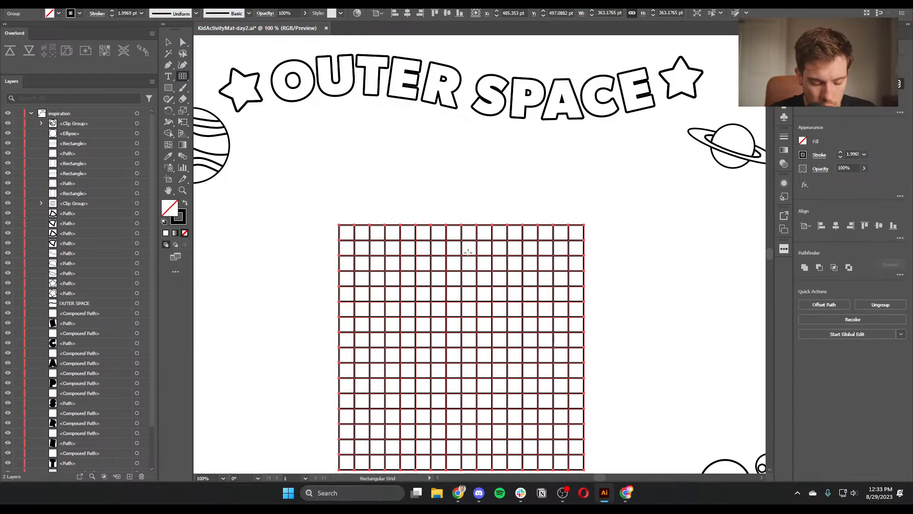
key("v")
left_click(607, 310)
Isolate the grid group and expand all of its paths with both Fill and Stroke included
left_click_drag(599, 306, 589, 261)
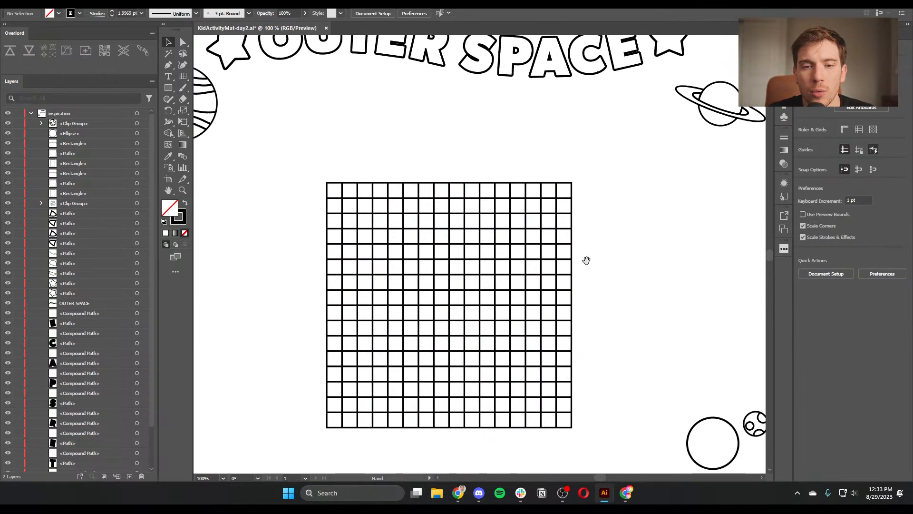
double_click(427, 188)
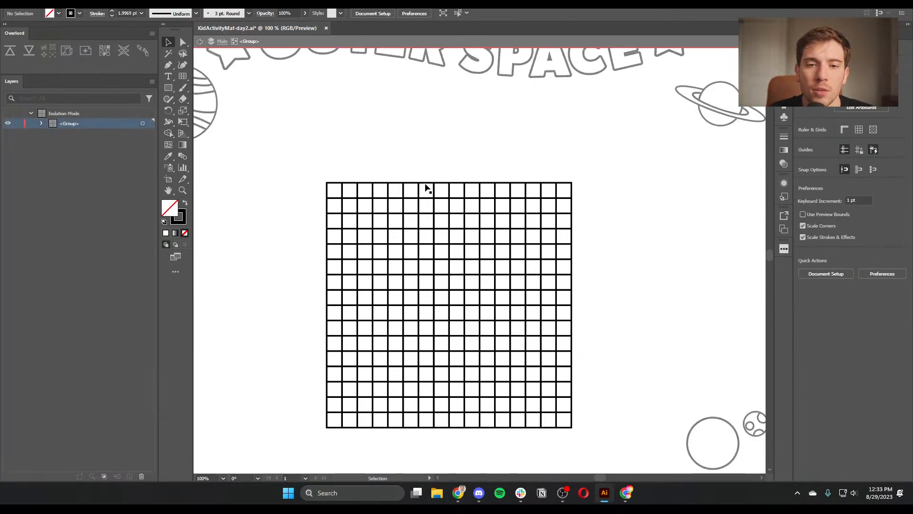
left_click(312, 172)
left_click_drag(311, 168, 619, 435)
left_click(84, 5)
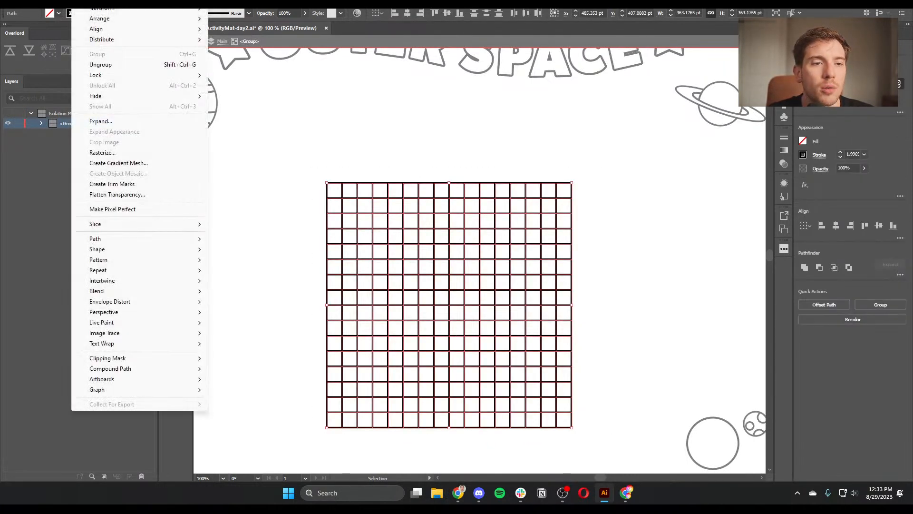
left_click(111, 122)
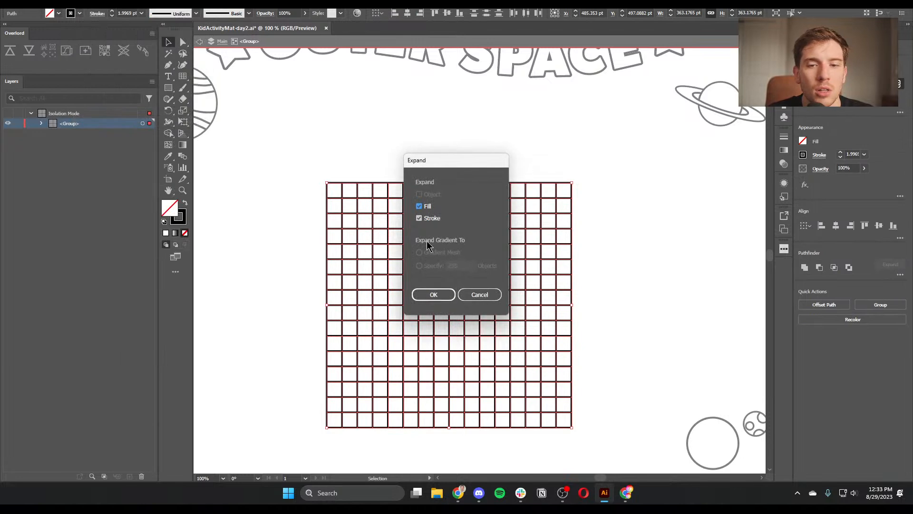
left_click(432, 294)
left_click(608, 242)
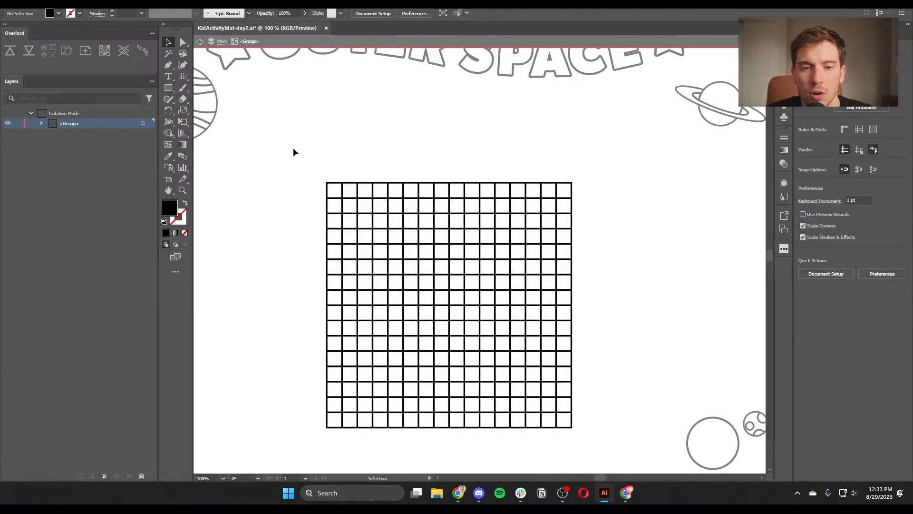
left_click(351, 186)
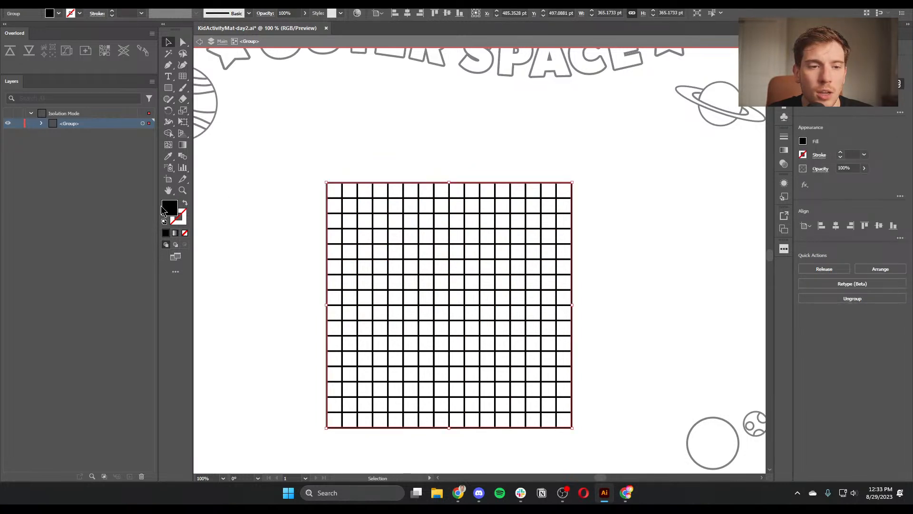
double_click(170, 207)
left_click(528, 142)
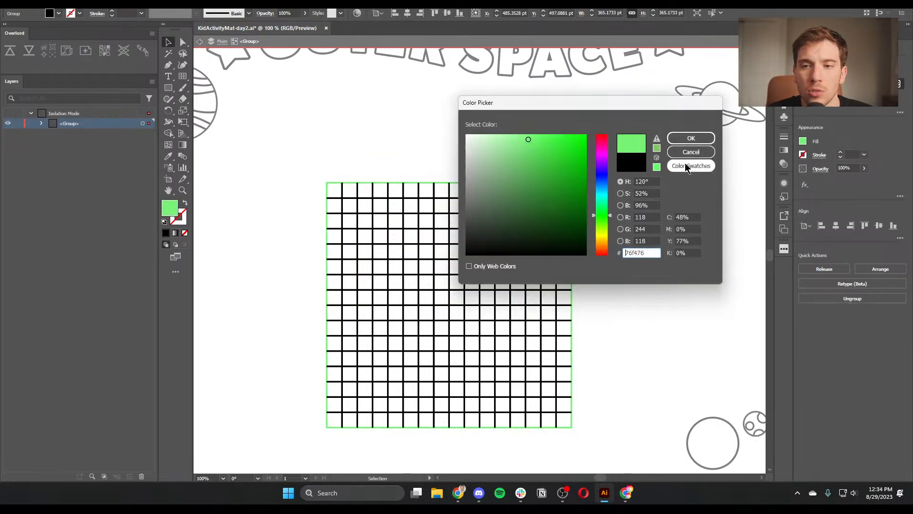
left_click(690, 152)
left_click(444, 151)
Select the whole grid and merge cells with the Shape Builder into one winding path from the top-left cell to the second column's bottom cell
left_click_drag(298, 164, 619, 438)
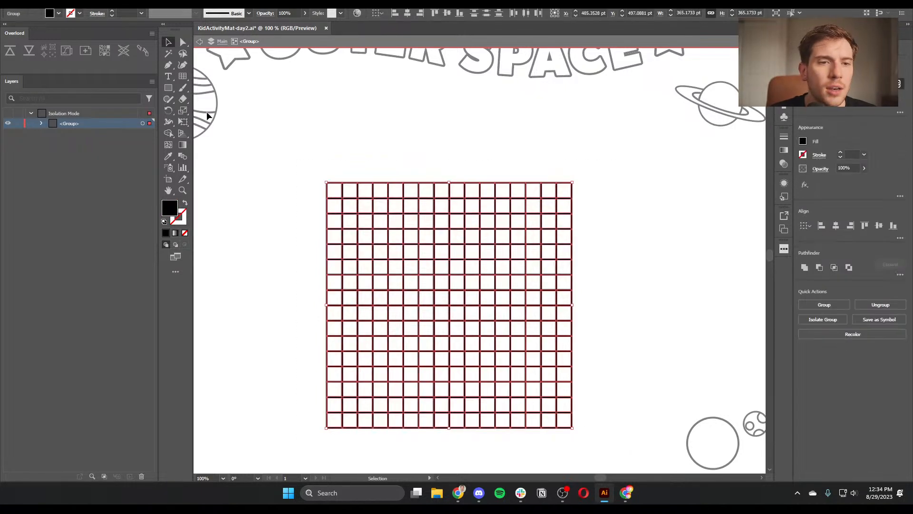
left_click(169, 123)
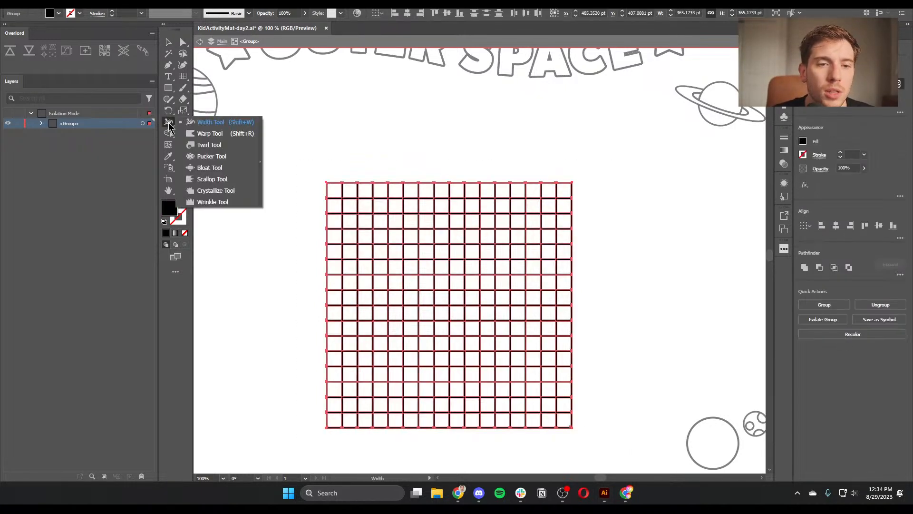
left_click(168, 133)
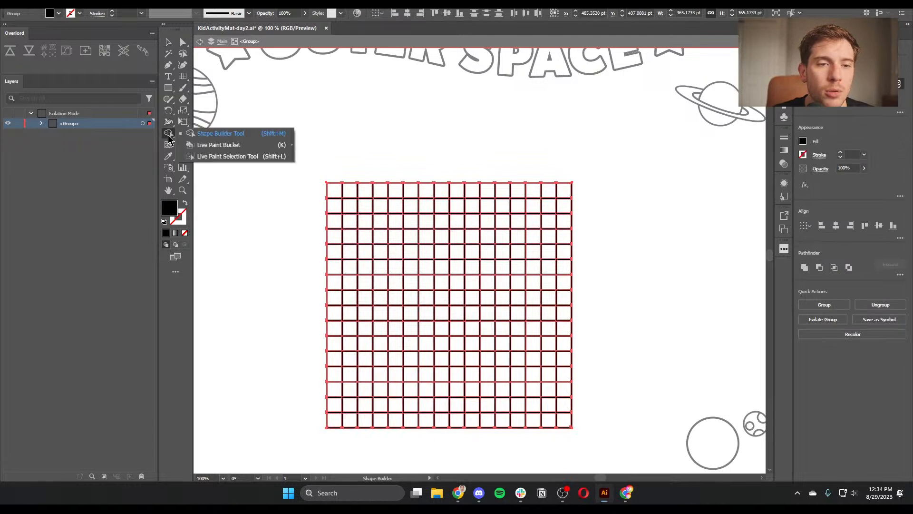
left_click(242, 136)
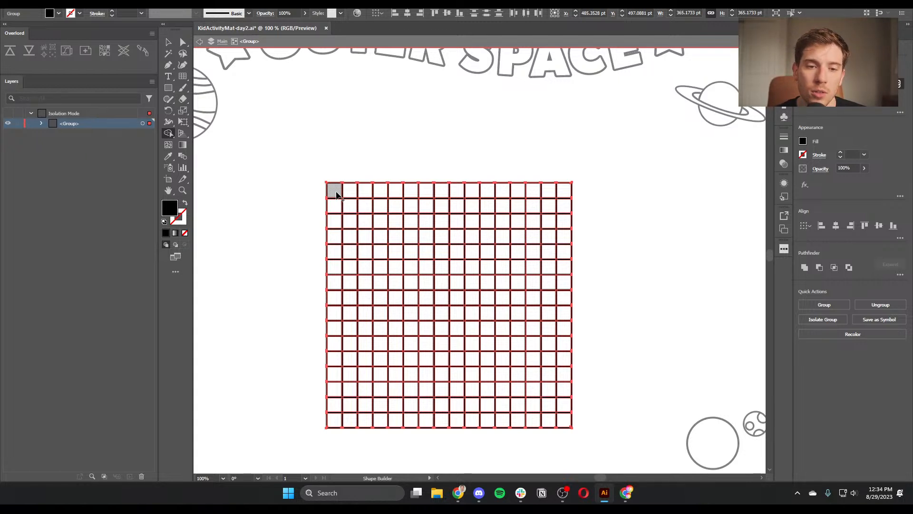
mouse_move(336, 194)
left_mouse_down()
mouse_move(342, 253)
mouse_move(399, 252)
mouse_move(395, 224)
mouse_move(440, 224)
mouse_move(442, 285)
mouse_move(399, 284)
mouse_move(398, 321)
mouse_move(419, 328)
mouse_move(502, 323)
mouse_move(491, 206)
mouse_move(534, 208)
mouse_move(541, 247)
mouse_move(536, 369)
mouse_move(430, 374)
mouse_move(425, 405)
mouse_move(393, 407)
mouse_move(381, 406)
mouse_move(382, 360)
mouse_move(357, 360)
mouse_move(351, 426)
left_mouse_up()
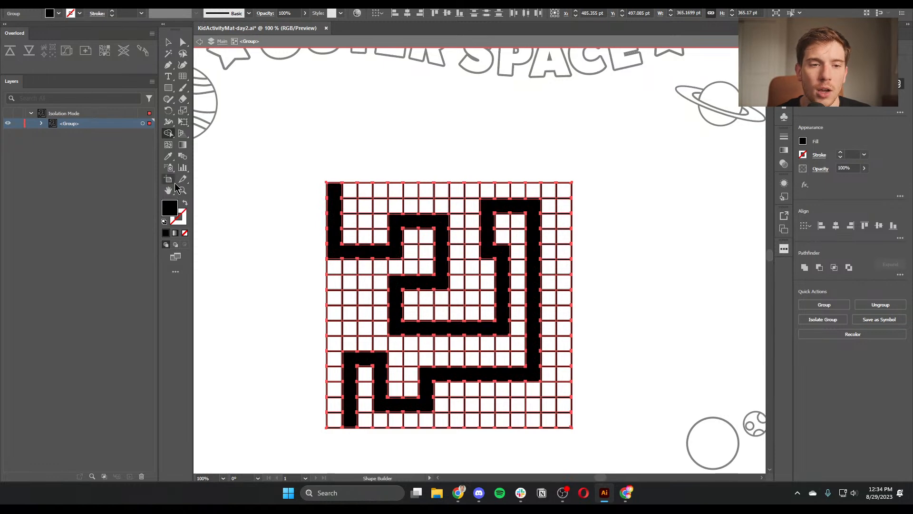
key("ctrl+z")
key("ctrl+shift+z")
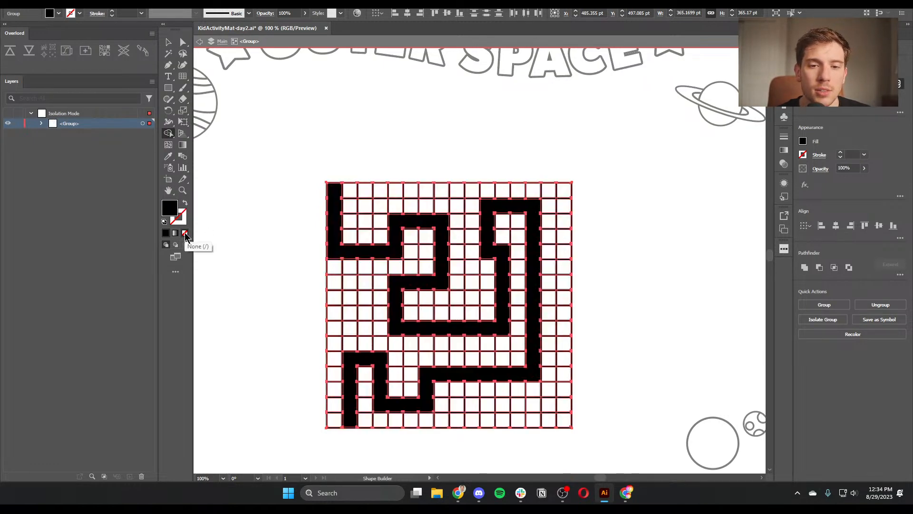
Try deleting the merged black path from the grid, and undo back to the unmerged grid
key("a")
left_click(369, 136)
left_click(331, 221)
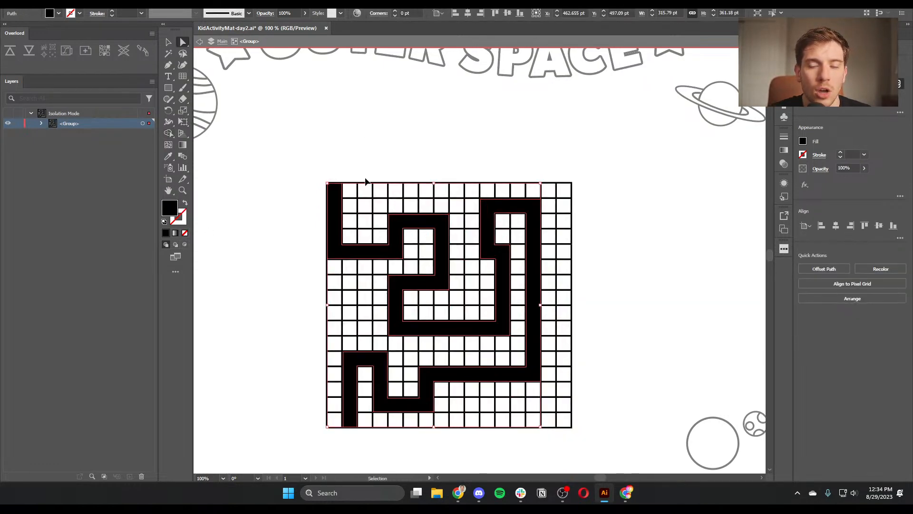
key("Delete")
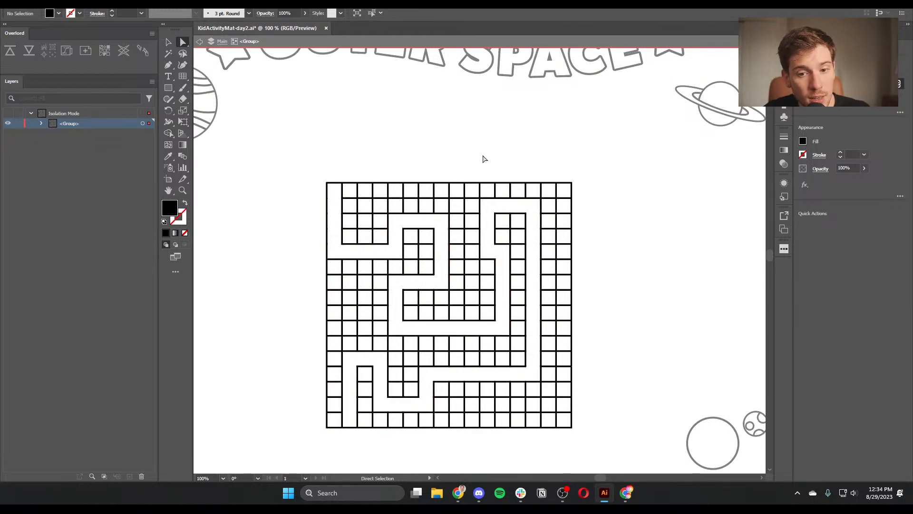
left_click(352, 426)
left_click(374, 422)
key("ctrl+z")
key("ctrl+z")
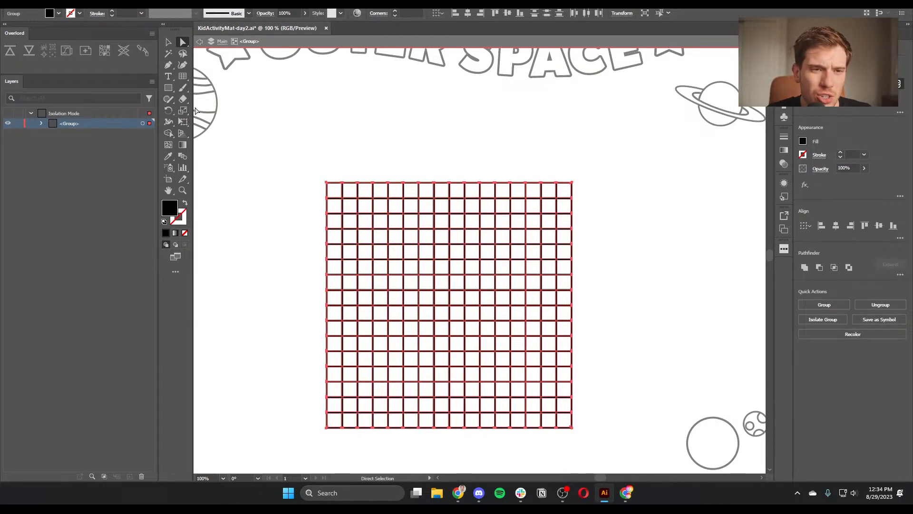
Try merging cells into winding paths starting at the top-left cell with the Shape Builder, and undo them
left_click(168, 133)
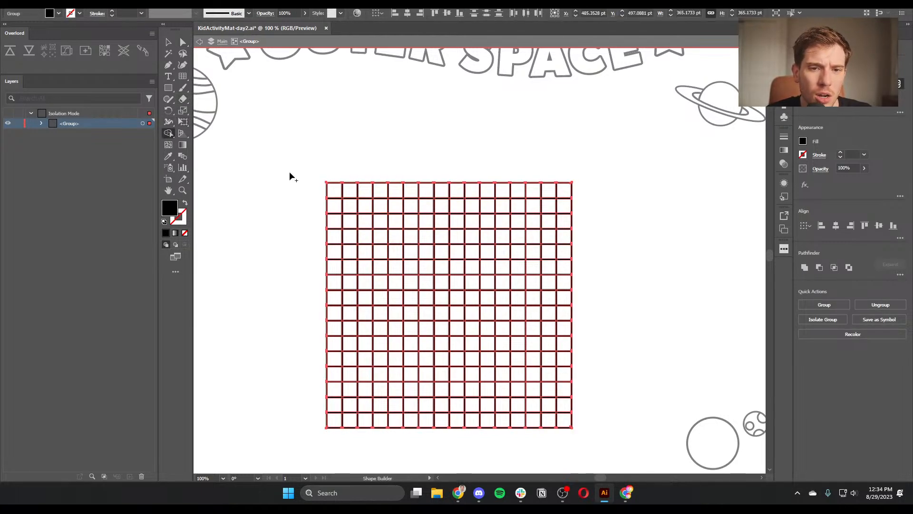
mouse_move(336, 192)
left_mouse_down()
mouse_move(340, 237)
mouse_move(426, 238)
left_mouse_up()
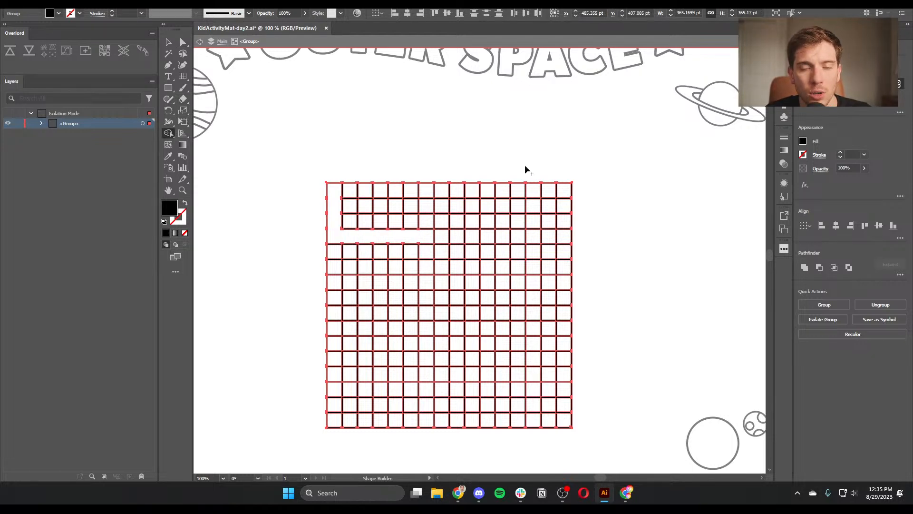
key("ctrl+z")
mouse_move(336, 192)
left_mouse_down()
mouse_move(336, 252)
mouse_move(372, 256)
mouse_move(455, 253)
mouse_move(454, 217)
mouse_move(410, 219)
mouse_move(412, 193)
mouse_move(492, 196)
left_mouse_up()
mouse_move(489, 264)
left_mouse_down()
mouse_move(489, 312)
mouse_move(516, 314)
mouse_move(516, 259)
mouse_move(543, 255)
mouse_move(547, 351)
mouse_move(481, 346)
mouse_move(438, 357)
mouse_move(441, 377)
mouse_move(401, 379)
mouse_move(395, 393)
mouse_move(422, 405)
mouse_move(582, 405)
left_mouse_up()
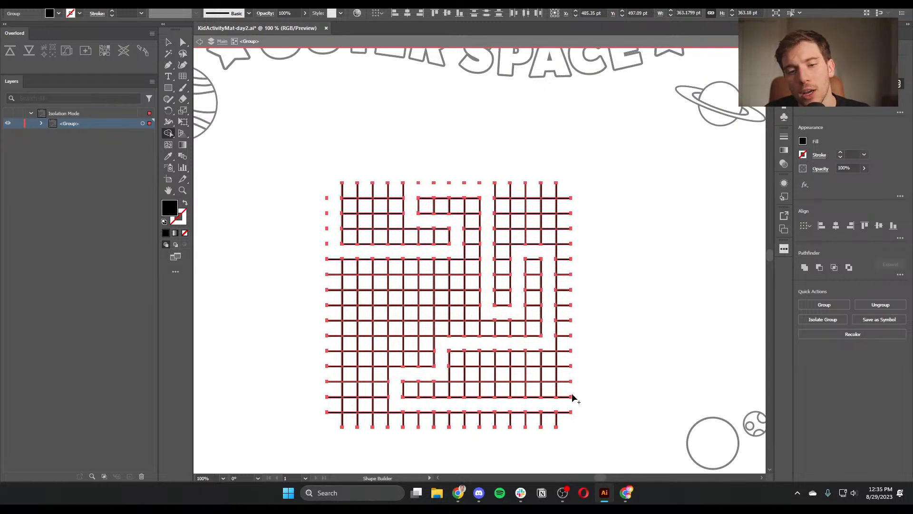
key("ctrl+z")
key("ctrl+z")
mouse_move(562, 403)
left_mouse_down()
mouse_move(419, 415)
mouse_move(436, 410)
left_mouse_up()
key("ctrl+z")
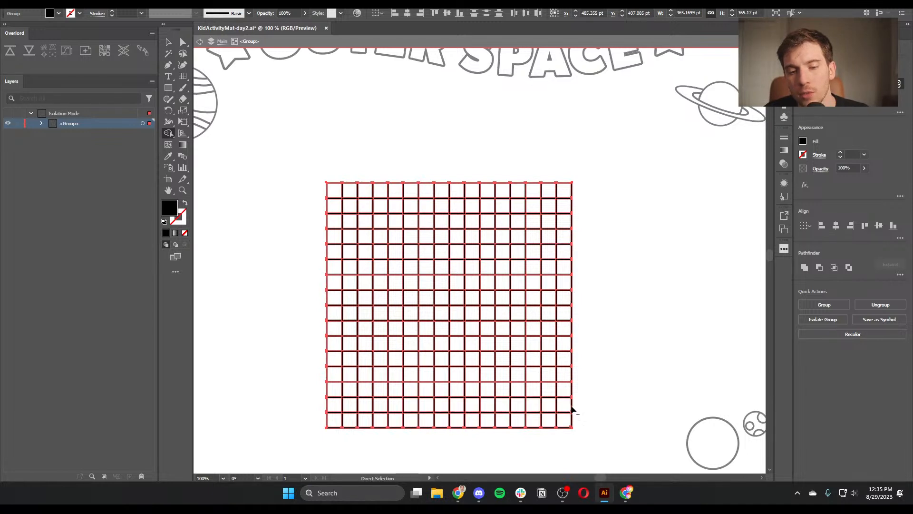
Merge cells into one winding path from the right edge of the second-to-last row to the second column's top cell, and deselect the grid
mouse_move(566, 406)
left_mouse_down()
mouse_move(429, 407)
mouse_move(427, 421)
mouse_move(378, 421)
mouse_move(378, 367)
mouse_move(514, 362)
mouse_move(516, 314)
mouse_move(432, 314)
mouse_move(428, 265)
mouse_move(517, 267)
mouse_move(518, 239)
mouse_move(515, 223)
mouse_move(381, 223)
mouse_move(380, 291)
mouse_move(346, 286)
mouse_move(349, 194)
left_mouse_up()
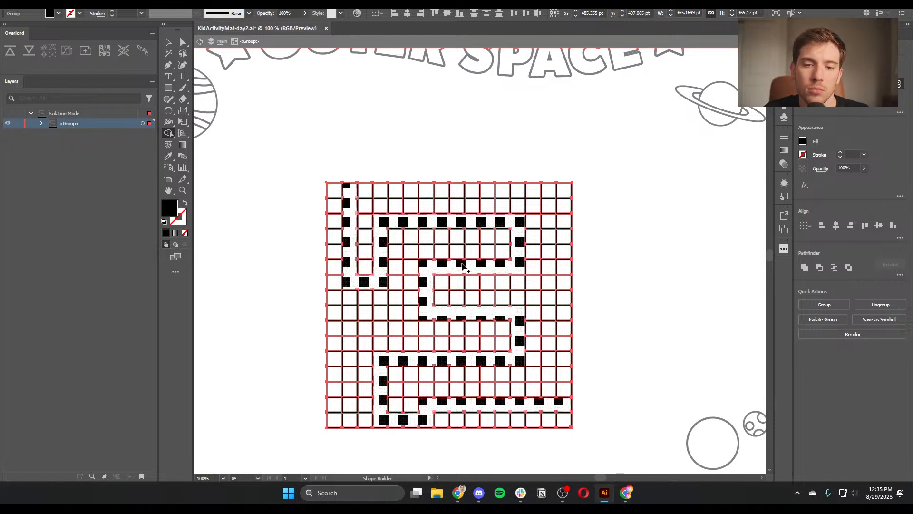
key("a")
left_click(591, 176)
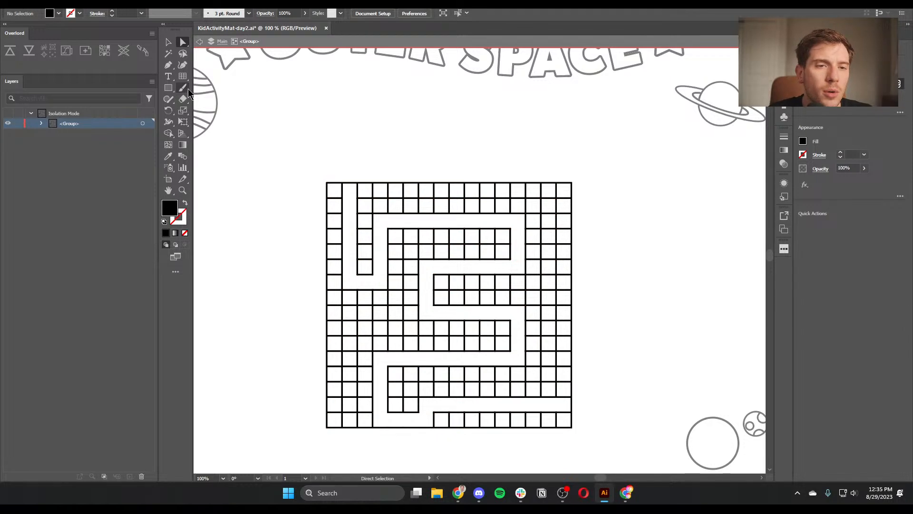
Reselect the whole grid and use the Shape Builder to merge branches off the main path to the left edge and the upper-right edges
left_click(168, 133)
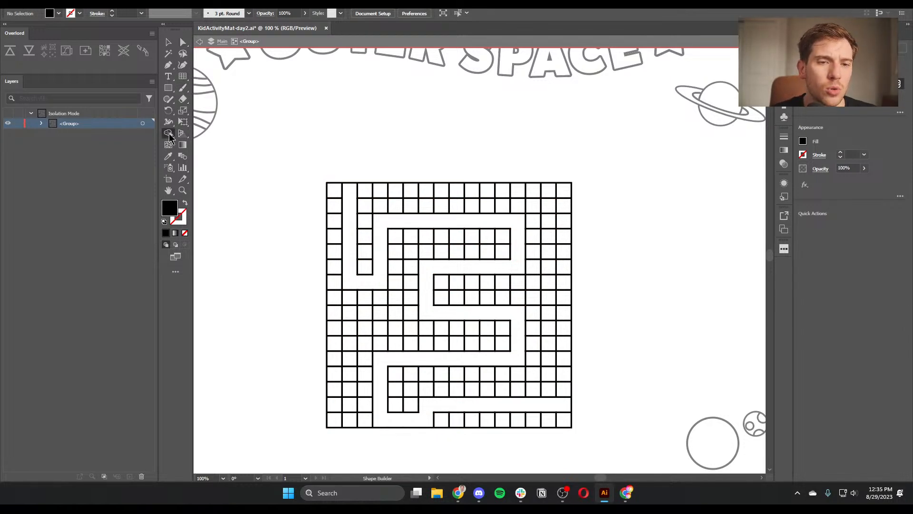
key("v")
left_click(388, 337)
left_click(378, 330)
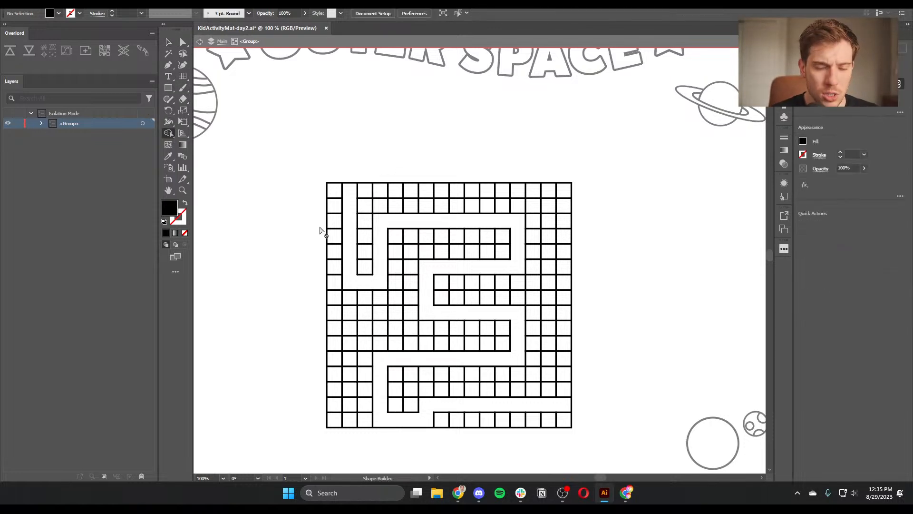
left_click_drag(306, 168, 633, 449)
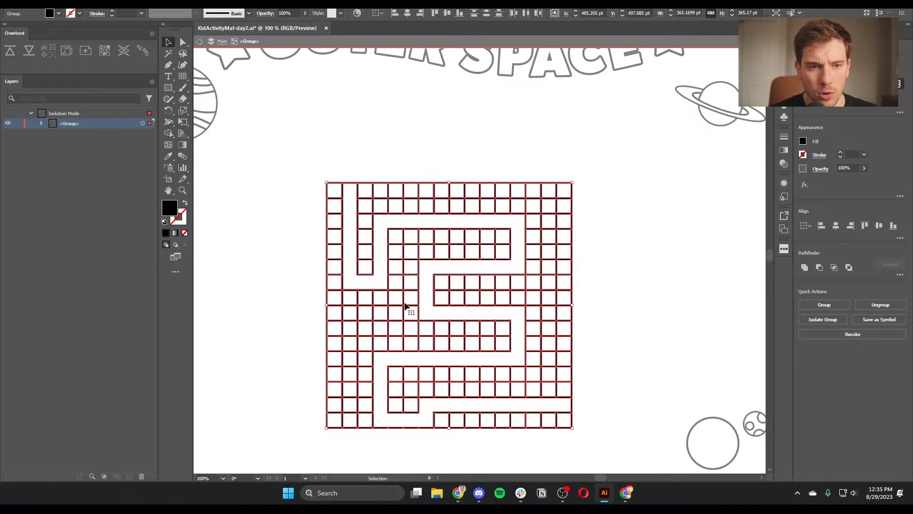
left_click(168, 121)
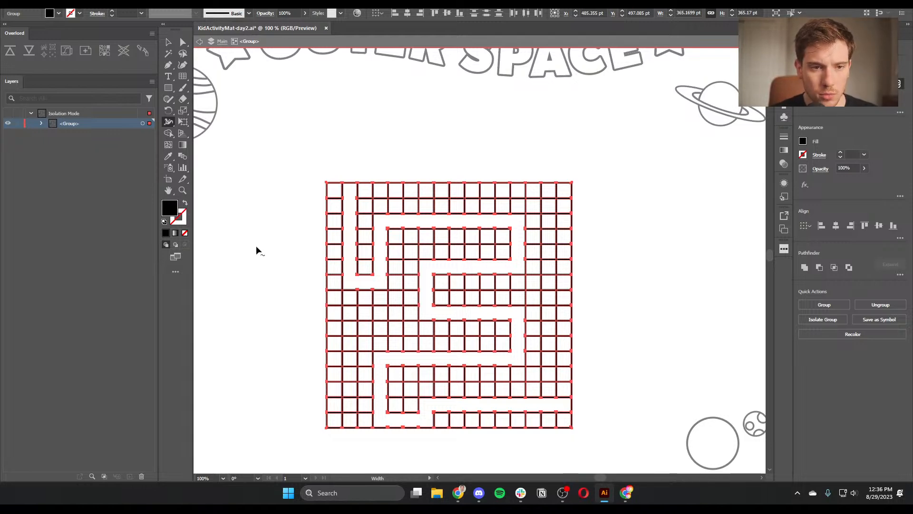
left_click(168, 133)
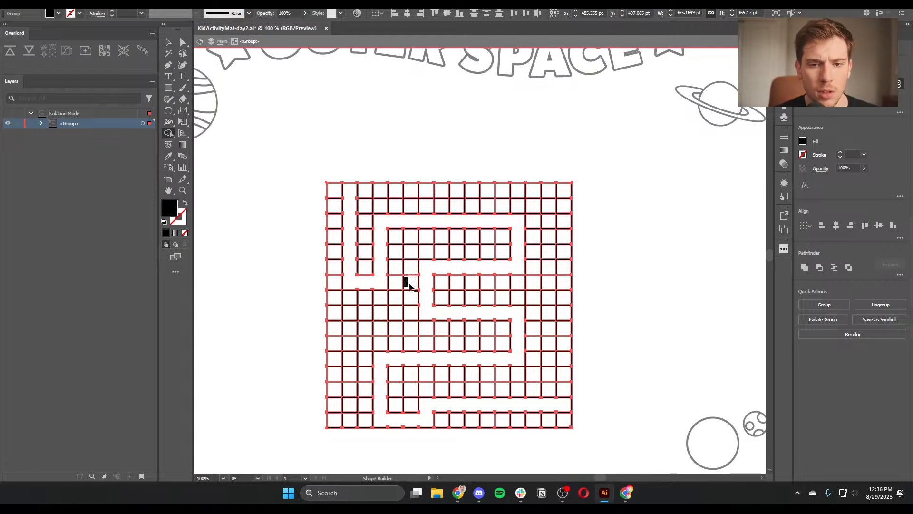
mouse_move(412, 236)
left_mouse_down()
mouse_move(410, 326)
mouse_move(357, 329)
mouse_move(356, 388)
mouse_move(336, 387)
left_mouse_up()
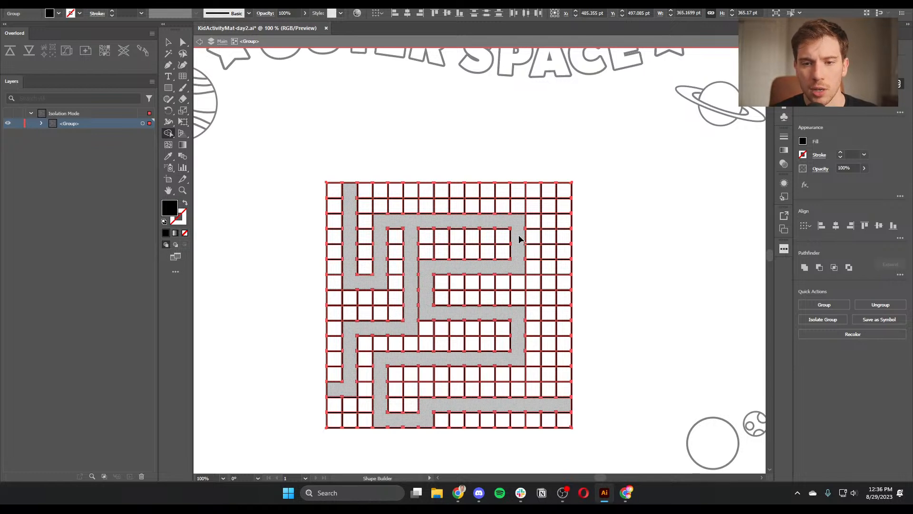
mouse_move(522, 240)
left_mouse_down()
mouse_move(557, 237)
mouse_move(547, 198)
left_mouse_up()
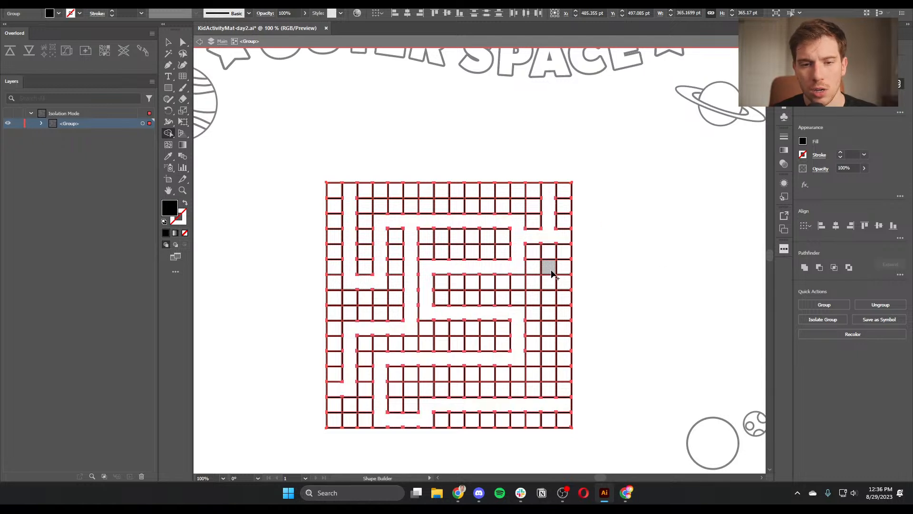
Merge the leftover cells in the grid's upper-left area and left-side middle rows into branching passages
mouse_move(429, 220)
left_mouse_down()
mouse_move(427, 192)
mouse_move(366, 195)
mouse_move(365, 269)
left_mouse_up()
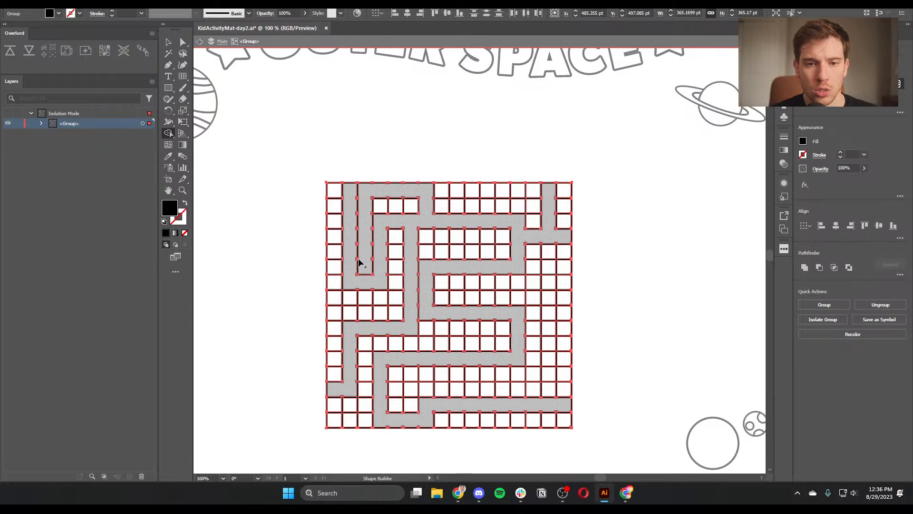
mouse_move(334, 190)
left_mouse_down()
mouse_move(338, 311)
mouse_move(394, 314)
mouse_move(395, 235)
left_mouse_up()
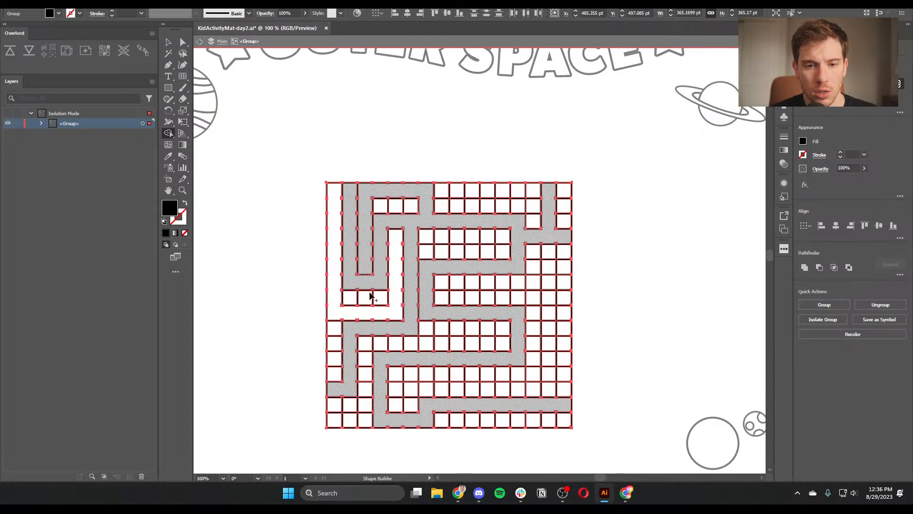
mouse_move(366, 287)
left_mouse_down()
mouse_move(350, 296)
mouse_move(381, 299)
left_mouse_up()
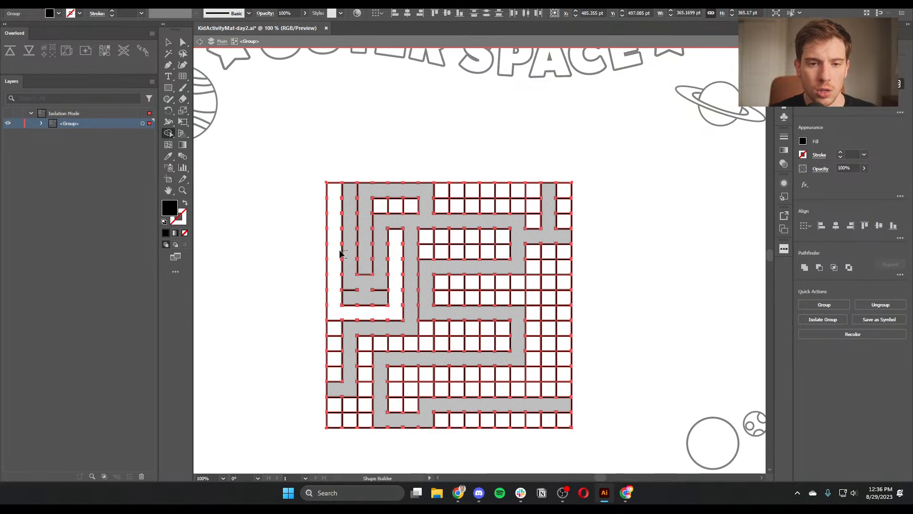
mouse_move(335, 328)
left_mouse_down()
mouse_move(339, 375)
mouse_move(336, 343)
mouse_move(507, 344)
mouse_move(501, 331)
mouse_move(428, 329)
left_mouse_up()
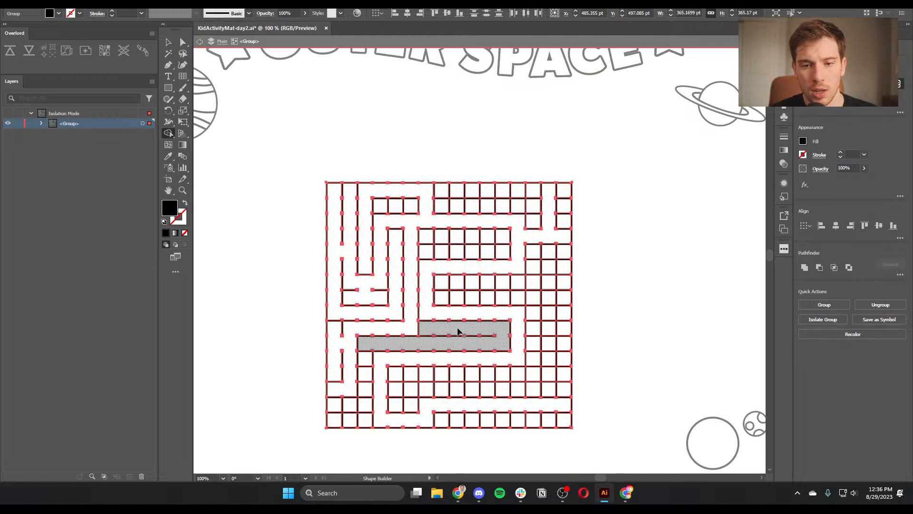
Merge the remaining cells in the grid's right-side middle rows and along its upper part into additional passages
mouse_move(440, 281)
left_mouse_down()
mouse_move(541, 284)
mouse_move(546, 268)
mouse_move(535, 257)
mouse_move(563, 260)
mouse_move(561, 296)
mouse_move(443, 296)
mouse_move(482, 315)
mouse_move(455, 299)
left_mouse_up()
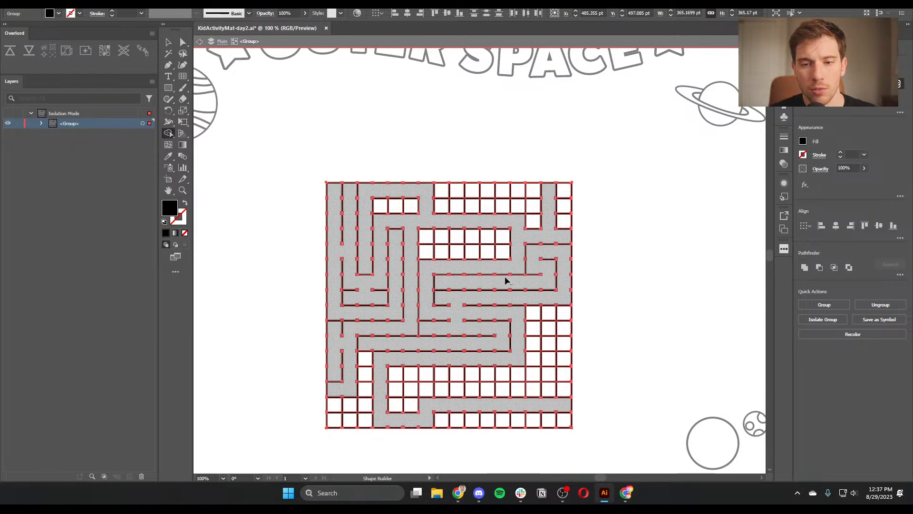
mouse_move(534, 190)
left_mouse_down()
mouse_move(441, 197)
mouse_move(461, 210)
mouse_move(529, 208)
mouse_move(533, 219)
mouse_move(494, 239)
mouse_move(506, 238)
mouse_move(431, 238)
mouse_move(429, 248)
mouse_move(505, 252)
left_mouse_up()
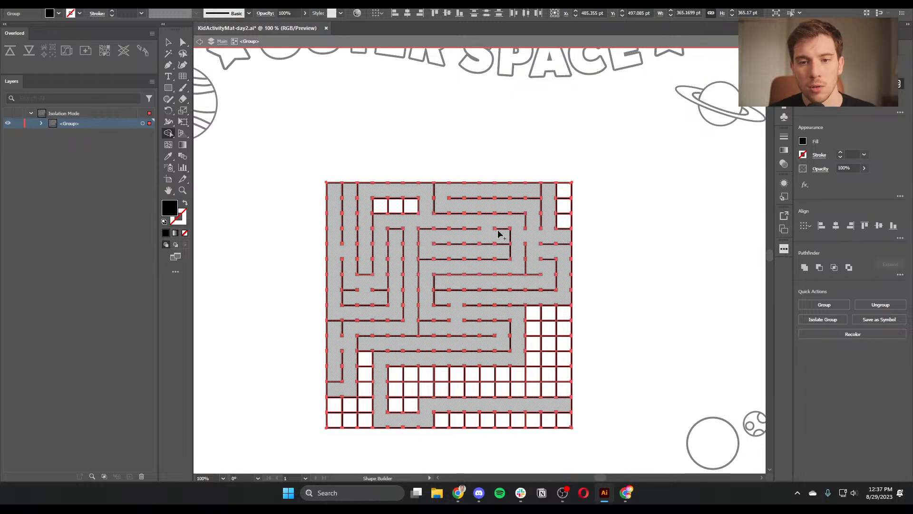
left_click_drag(561, 191, 561, 222)
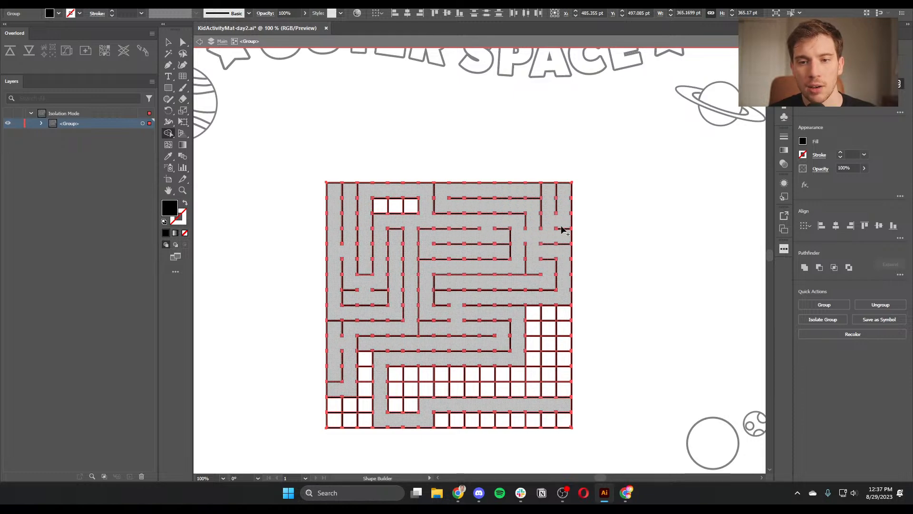
left_click_drag(380, 208, 410, 203)
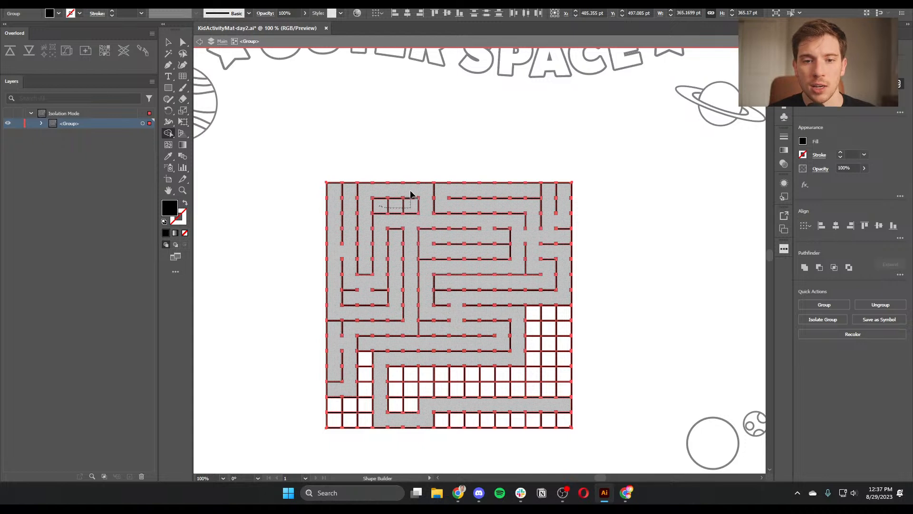
Merge the remaining cells in the lower-right area, bottom row and lower-left corner into passages, and deselect the finished maze
mouse_move(534, 314)
left_mouse_down()
mouse_move(564, 314)
mouse_move(563, 389)
mouse_move(415, 389)
mouse_move(411, 404)
mouse_move(398, 407)
mouse_move(398, 376)
mouse_move(547, 378)
mouse_move(544, 330)
mouse_move(530, 328)
mouse_move(516, 361)
left_mouse_up()
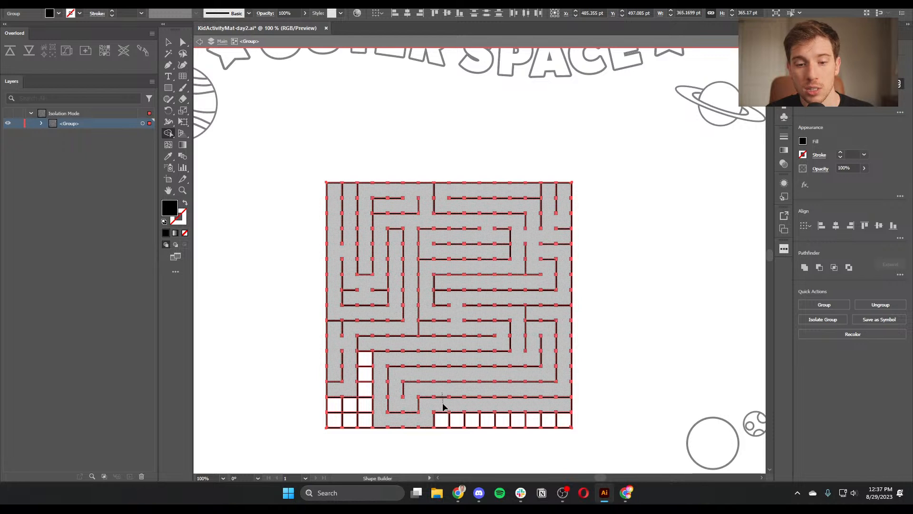
left_click_drag(444, 425, 568, 414)
key("v")
key("shift+m")
mouse_move(562, 419)
left_mouse_down()
mouse_move(455, 428)
mouse_move(437, 421)
left_mouse_up()
mouse_move(347, 414)
left_mouse_down()
mouse_move(333, 403)
mouse_move(355, 421)
mouse_move(366, 400)
mouse_move(366, 351)
mouse_move(366, 366)
left_mouse_up()
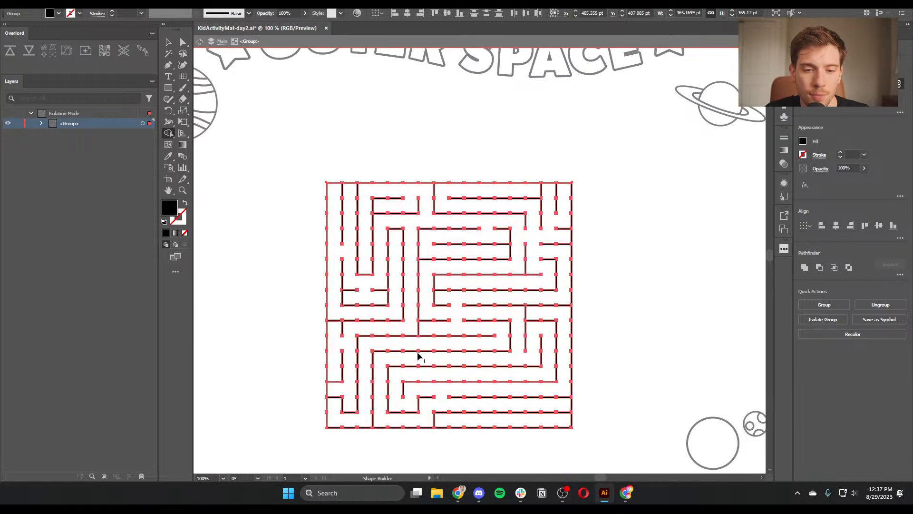
key("a")
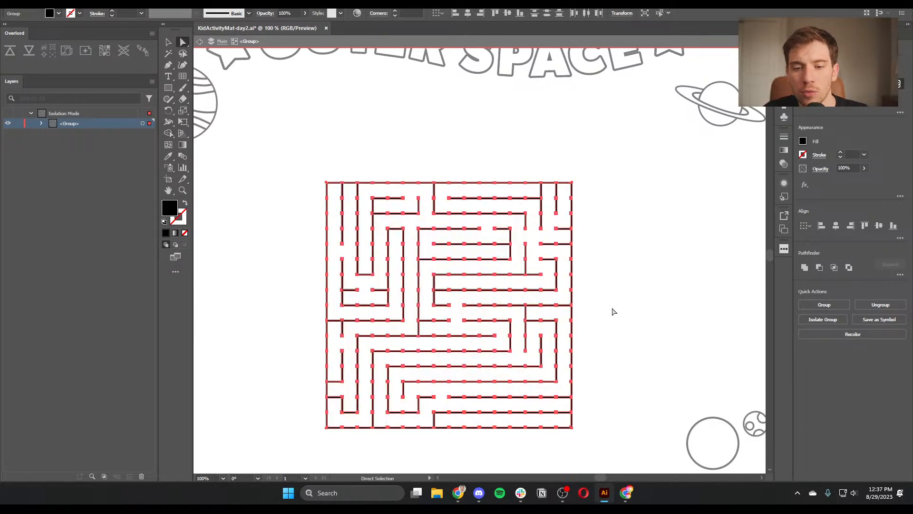
left_click(613, 311)
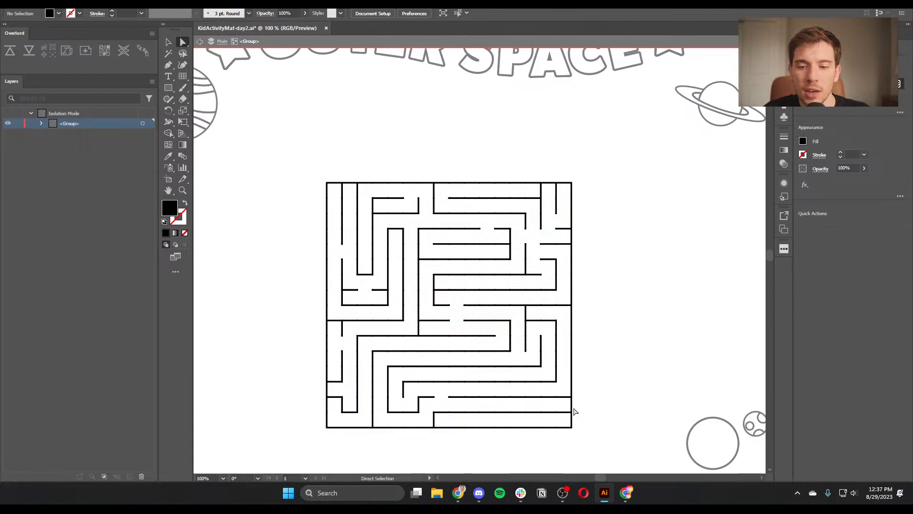
Cut an opening in the maze's right border at the second-to-last row by subtracting a small rectangle with Pathfinder Minus Front
left_click(168, 88)
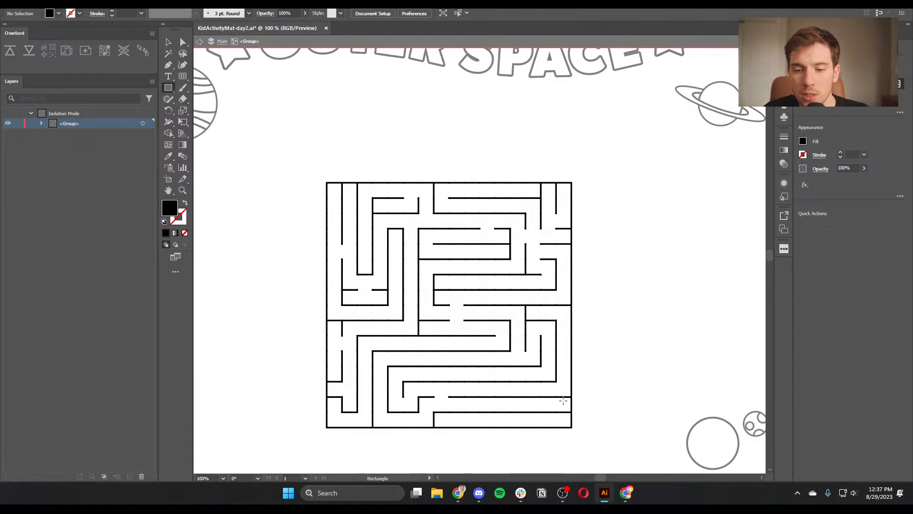
left_click_drag(589, 401, 583, 410)
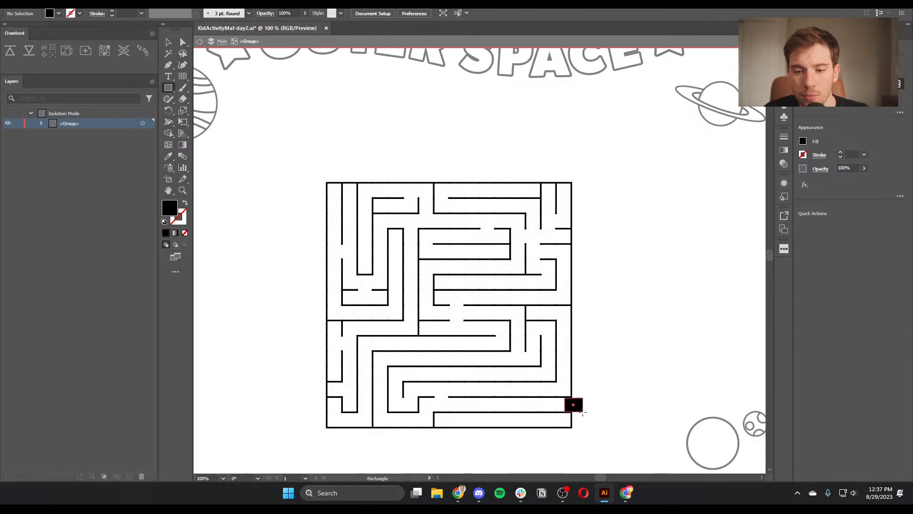
key("a")
left_click(573, 383)
left_click(574, 404)
left_click(572, 422, "shift")
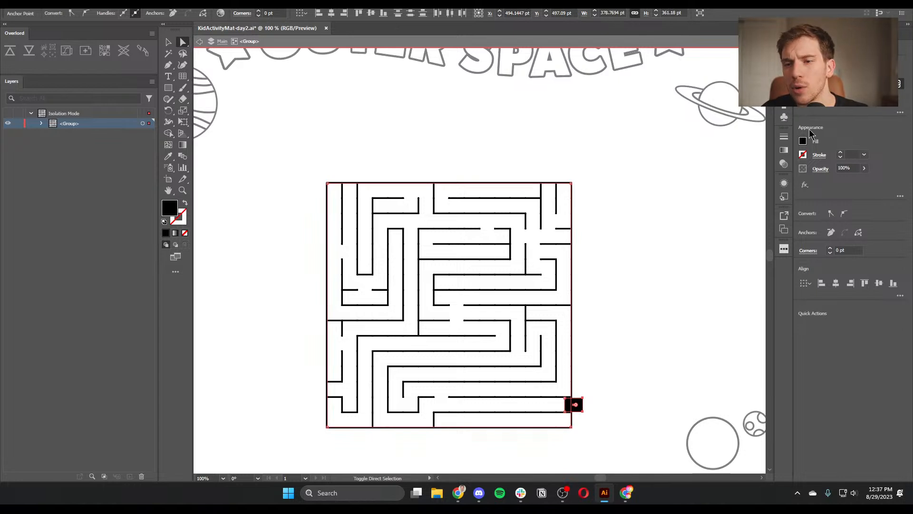
left_click(199, 9)
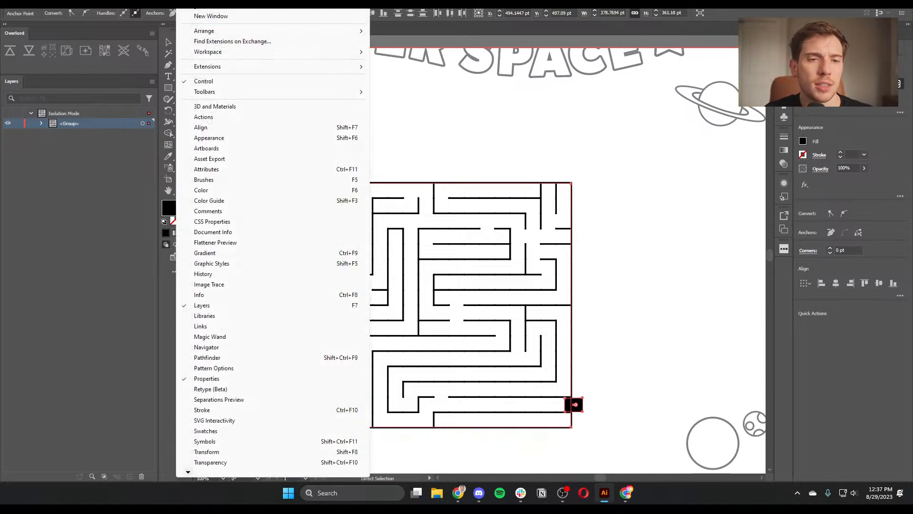
left_click(242, 359)
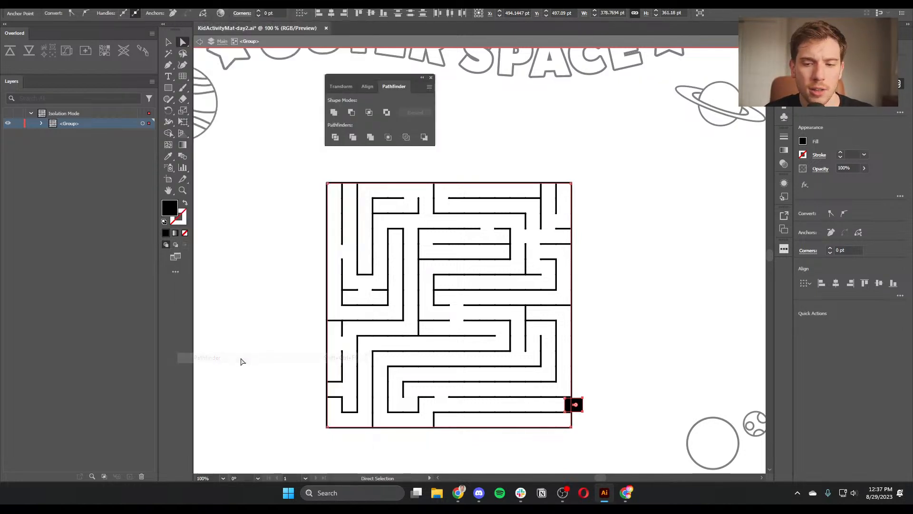
left_click(351, 113)
left_click(673, 358)
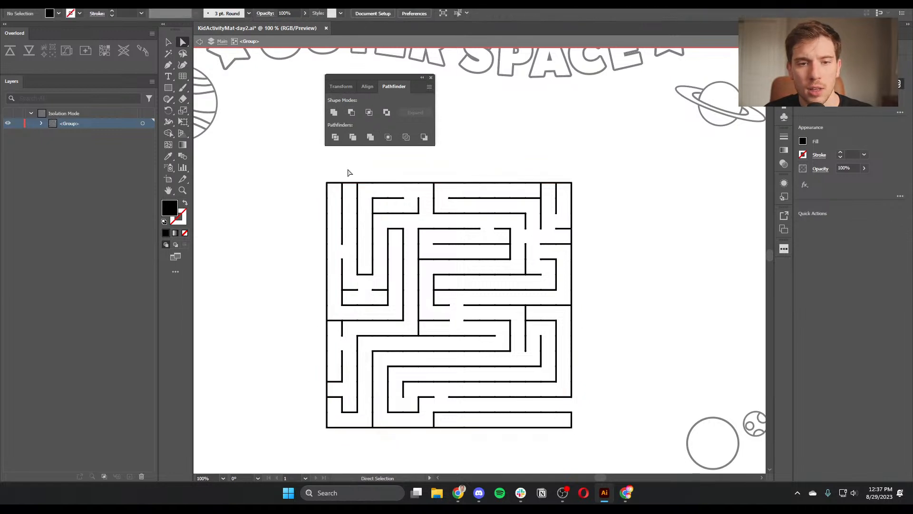
Cut an opening in the maze's upper border at the second column by subtracting a small rectangle with Pathfinder Minus Front
left_click(169, 88)
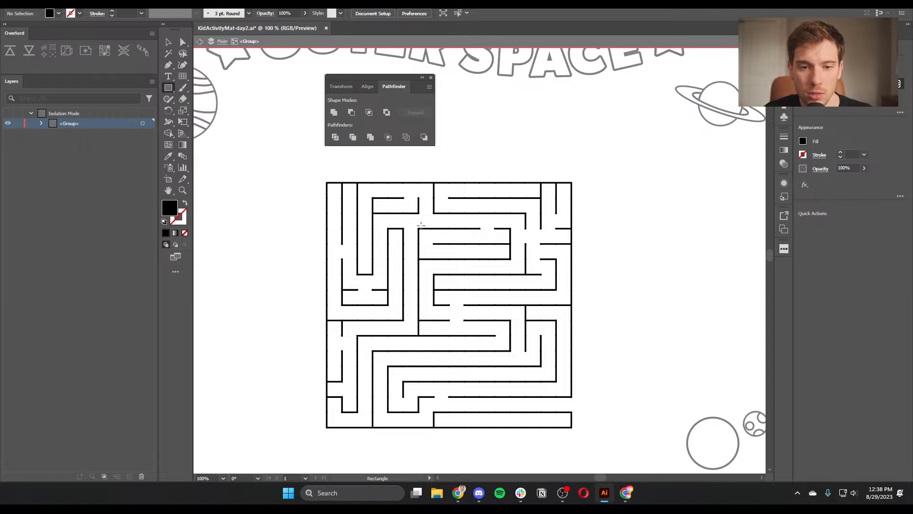
left_click_drag(343, 178, 358, 205)
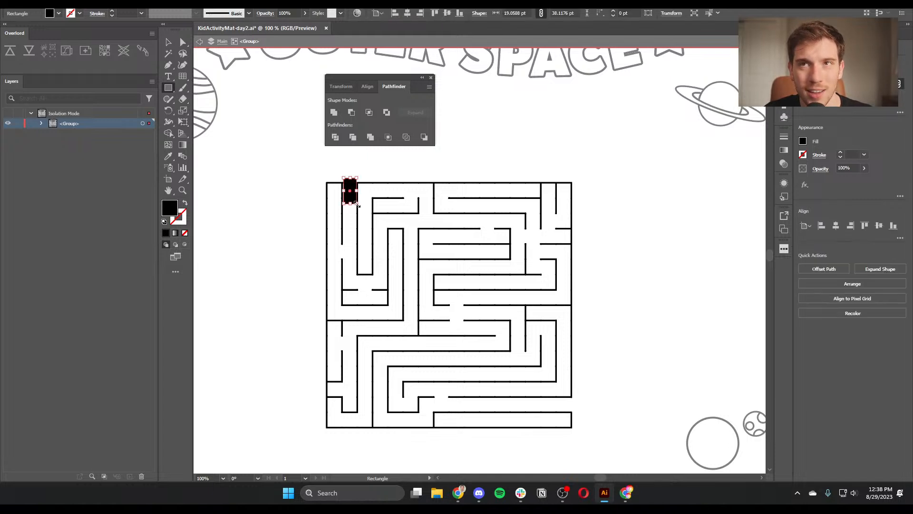
key("a")
left_click(381, 183, "shift")
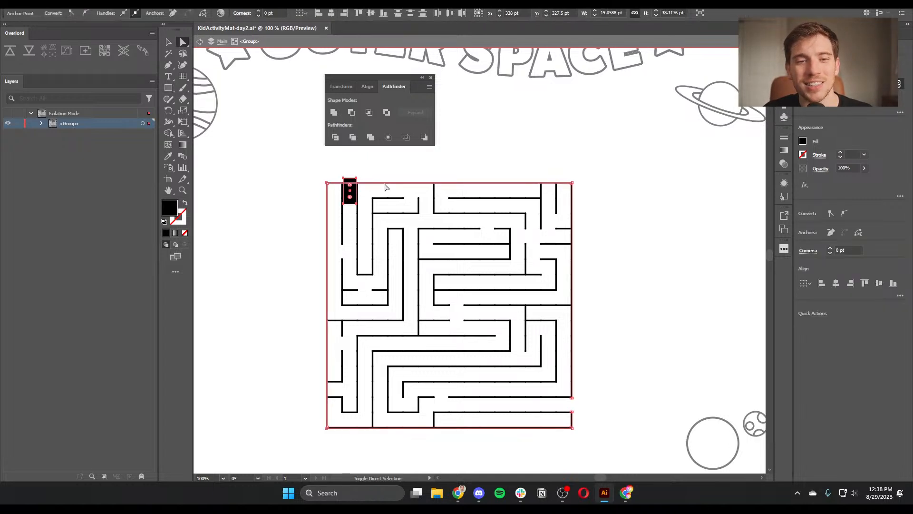
left_click(351, 113)
left_click(666, 204)
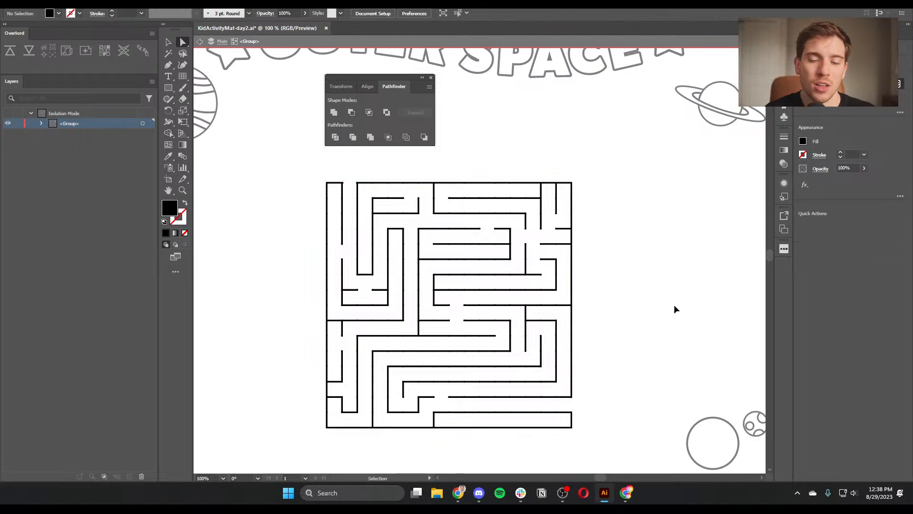
Move the whole maze toward the left side of the artboard, freeing the space beside it
key("ctrl+minus")
key("ctrl+minus")
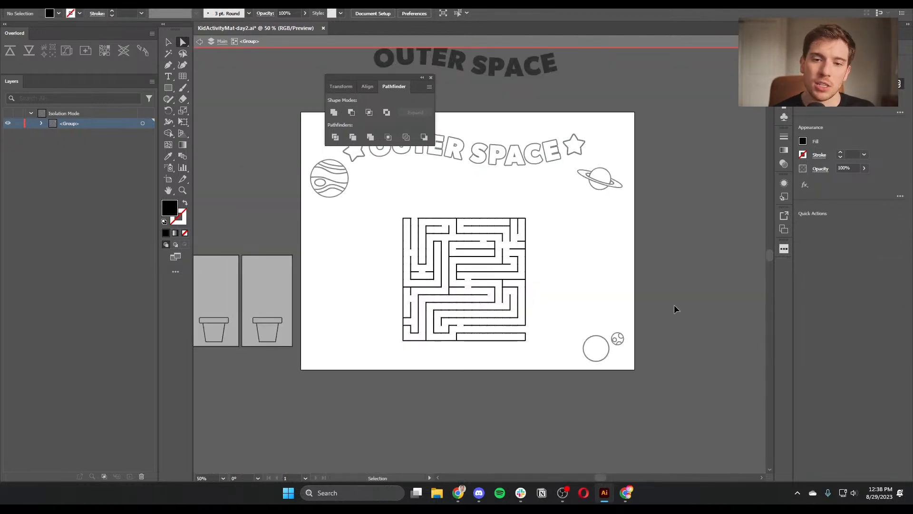
key("ctrl+equal")
key("ctrl+equal")
key("ctrl+minus")
key("ctrl+equal")
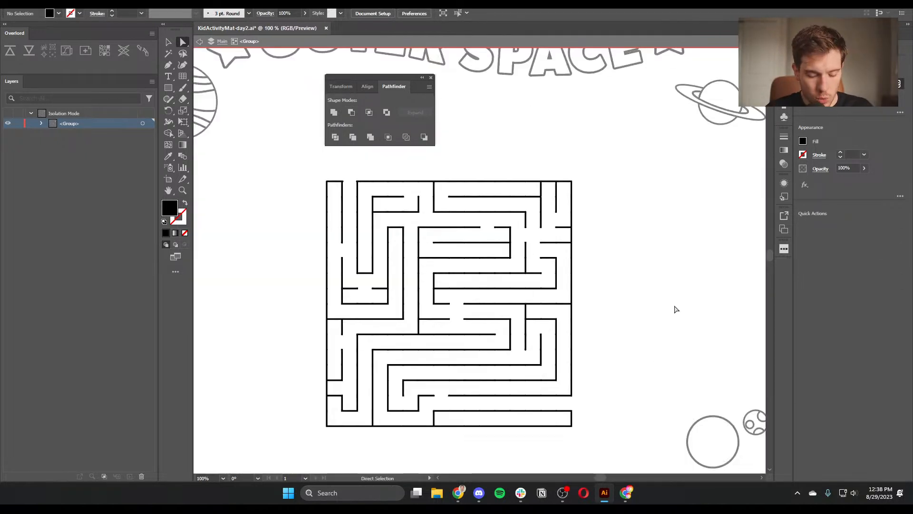
key("v")
left_click_drag(640, 159, 289, 432)
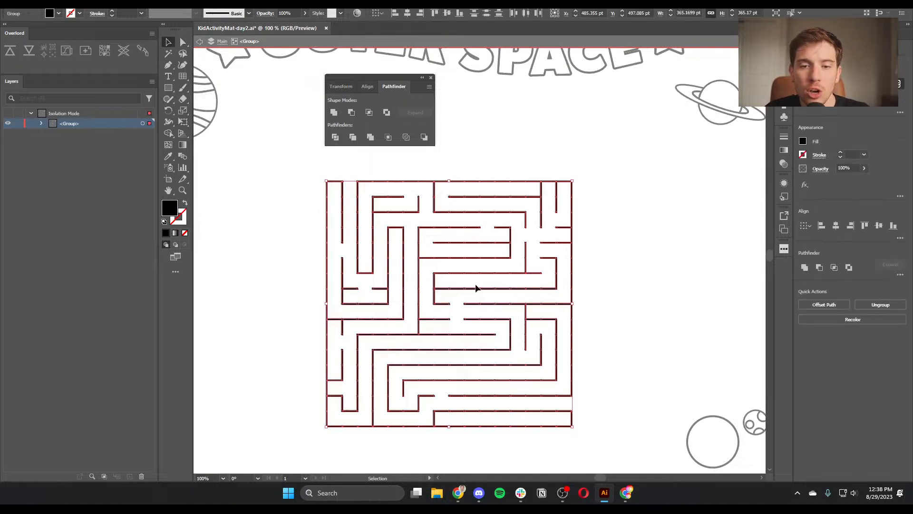
left_click_drag(470, 288, 431, 333)
left_click(459, 301)
key("space")
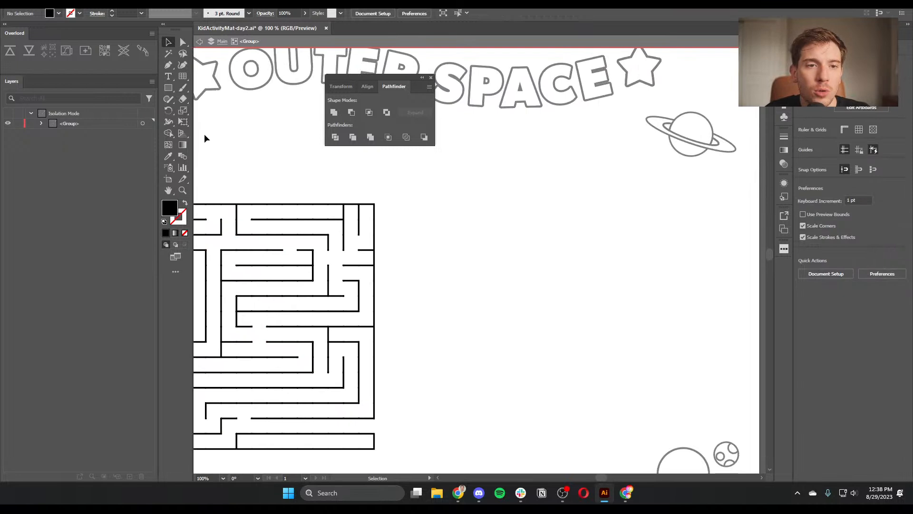
Create a polar grid with 10 concentric dividers and 10 radial dividers to the right of the maze
left_click(183, 76)
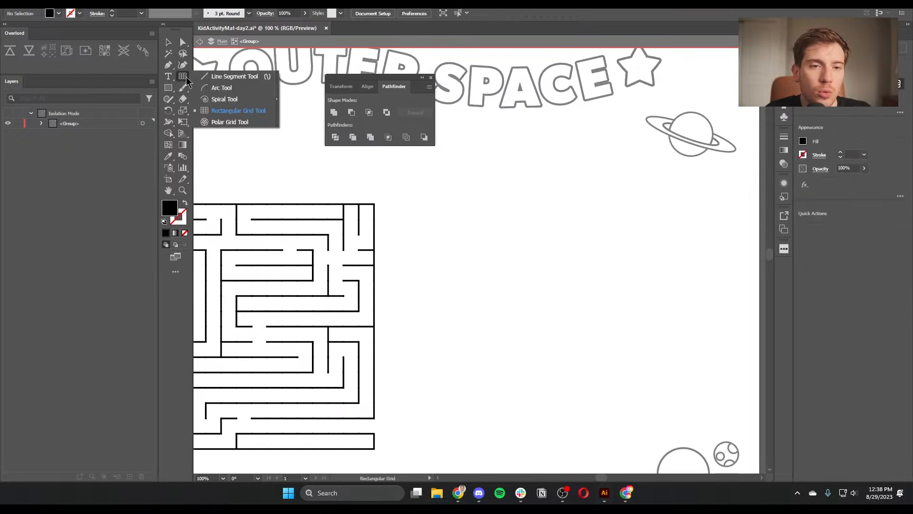
left_click(252, 124)
left_click(567, 255)
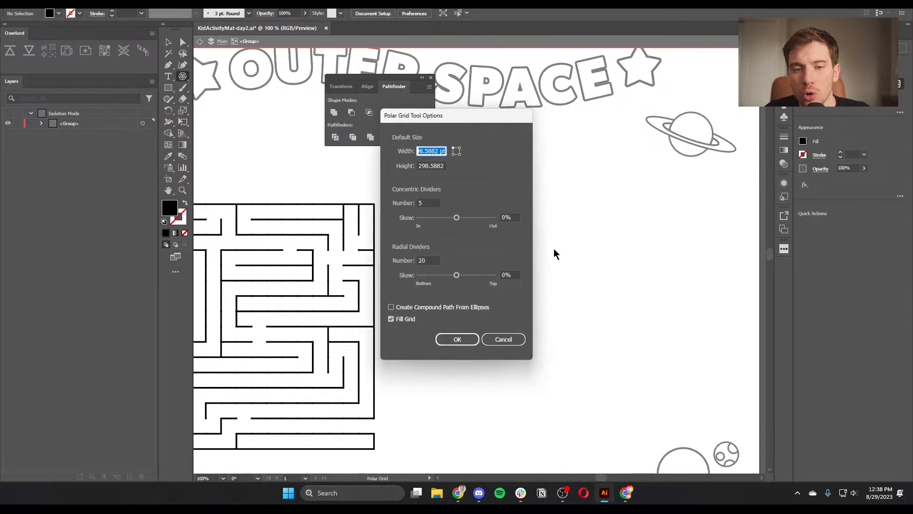
double_click(424, 203)
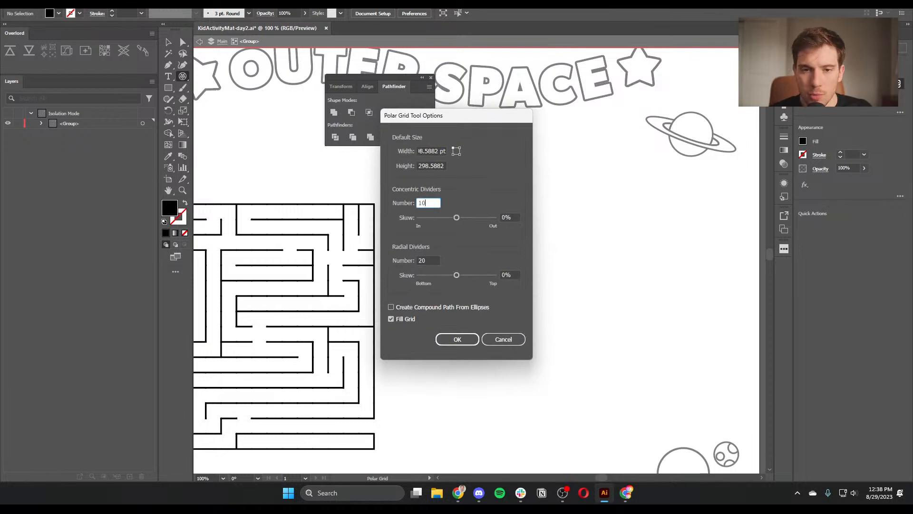
double_click(431, 261)
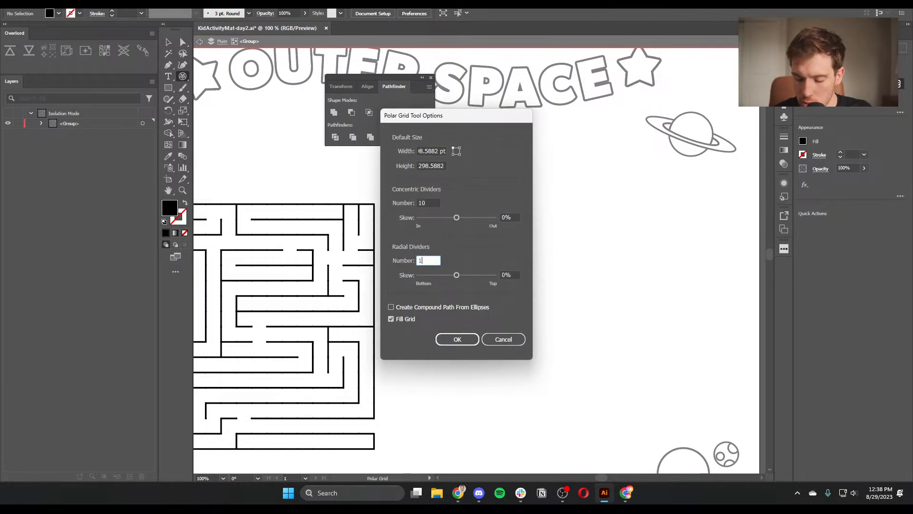
key("Return")
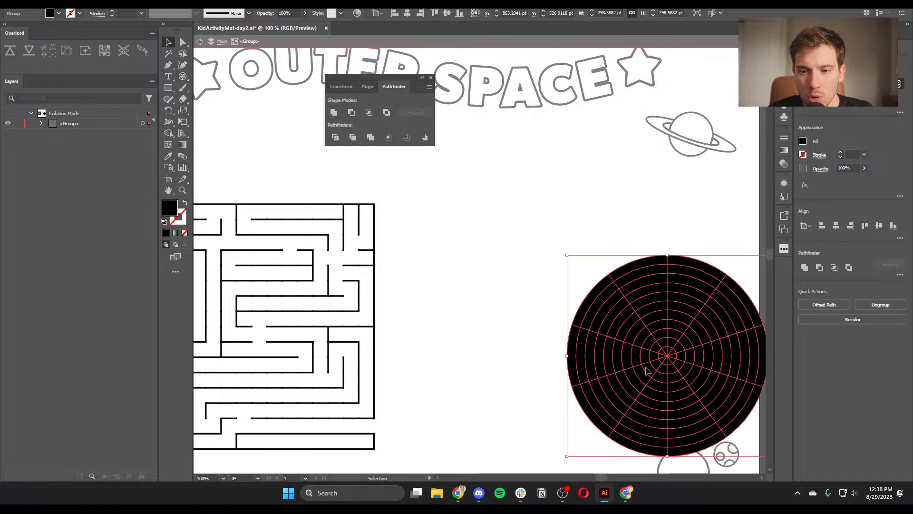
Move the polar grid closer to the maze and swap its fill and stroke so only outlines remain
left_click_drag(652, 363, 526, 332)
left_click(186, 204)
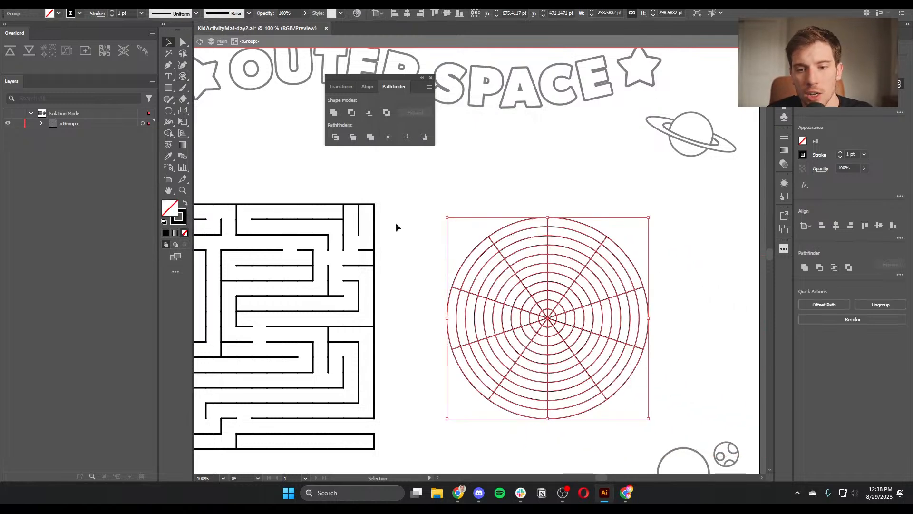
left_click(672, 284)
Replace the polar grid with a new one having 6 concentric dividers and 20 radial dividers
left_click_drag(675, 233, 444, 402)
key("Delete")
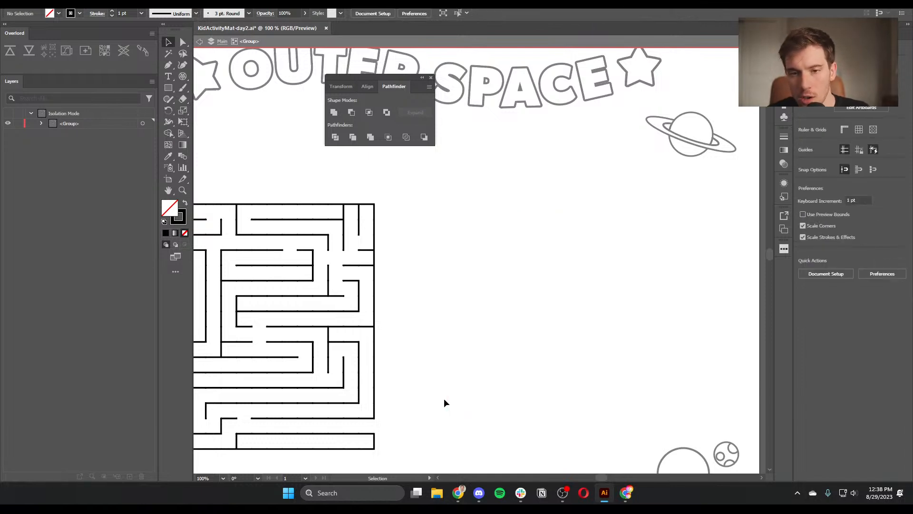
left_click(184, 77)
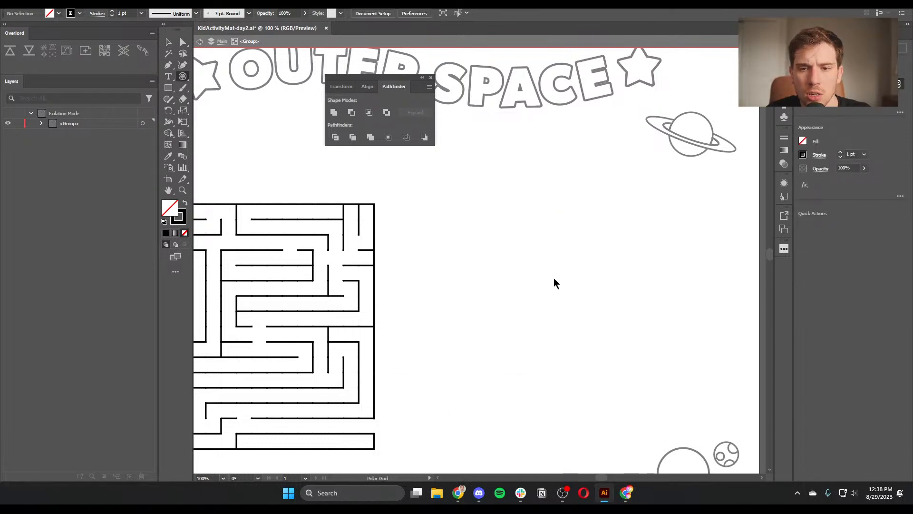
left_click(554, 278)
key("Tab")
key("Tab")
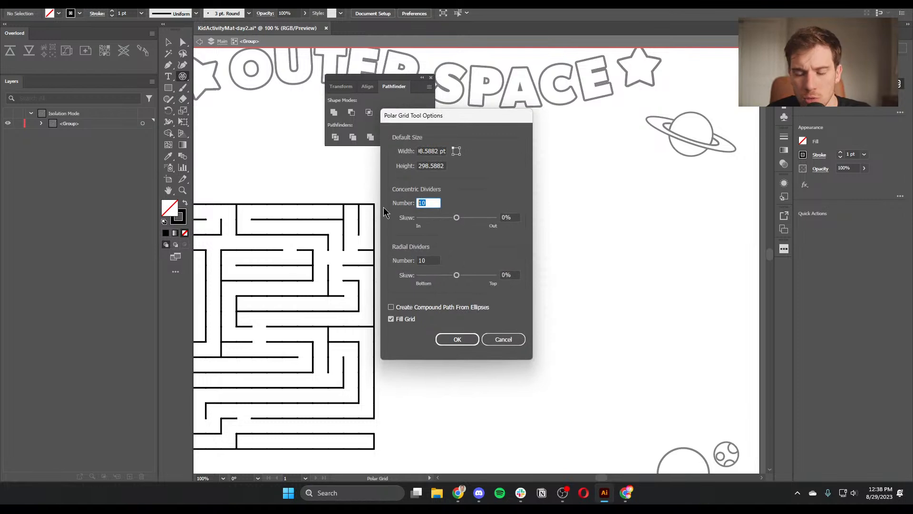
type("6")
left_click(431, 259)
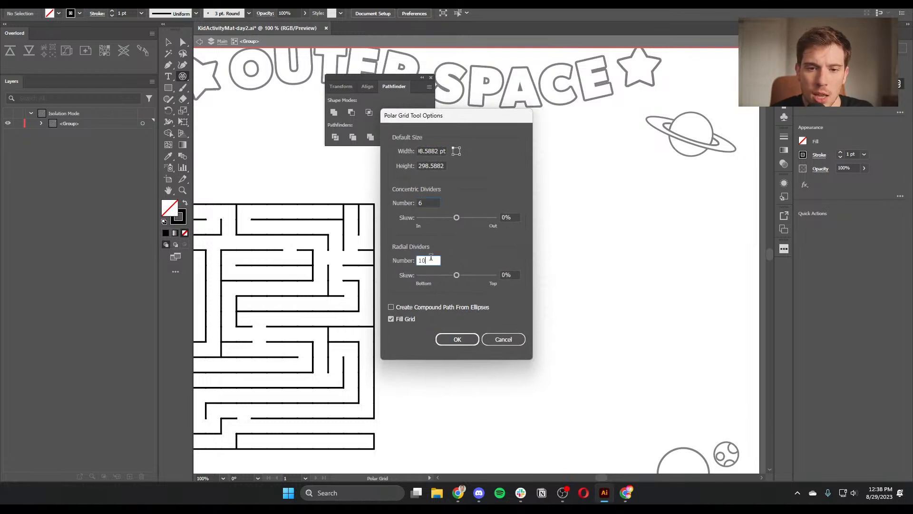
type("20")
key("Return")
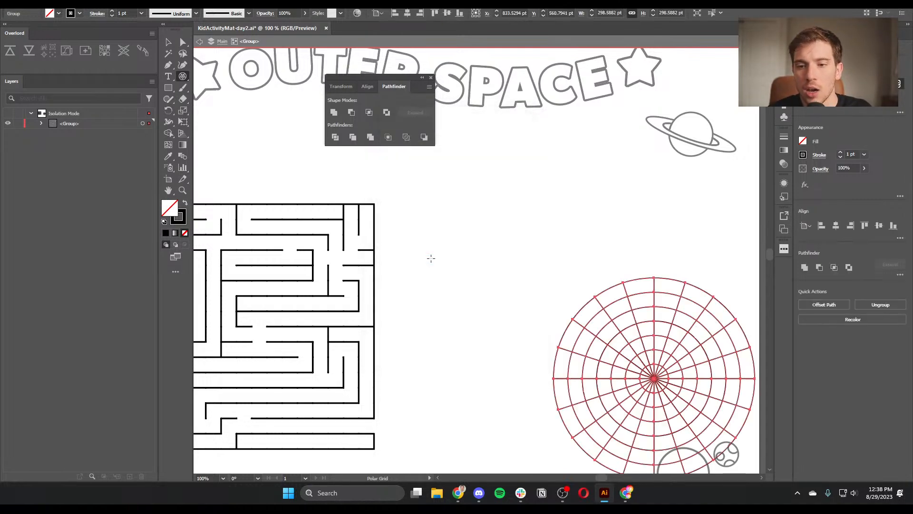
Move the new polar grid beside the maze and expand its fill and stroke into shapes
key("v")
left_click_drag(644, 281, 538, 208)
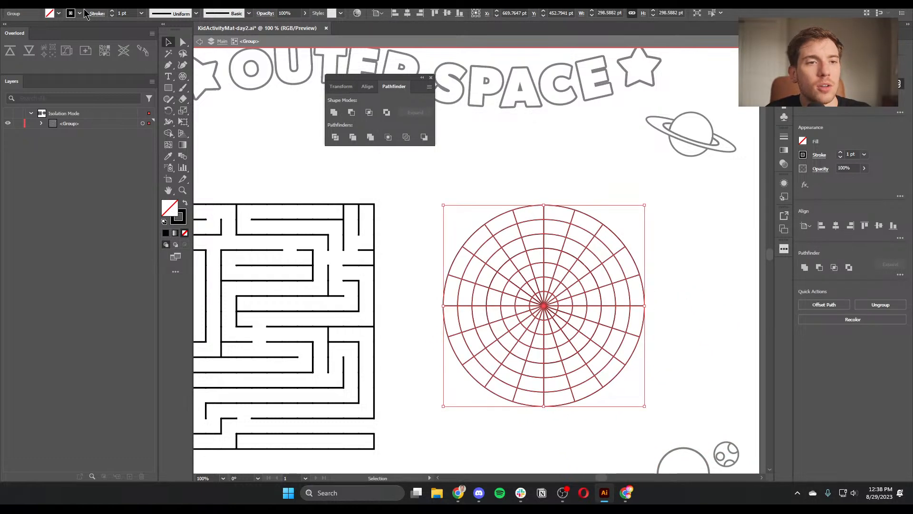
key("alt+o")
left_click(131, 123)
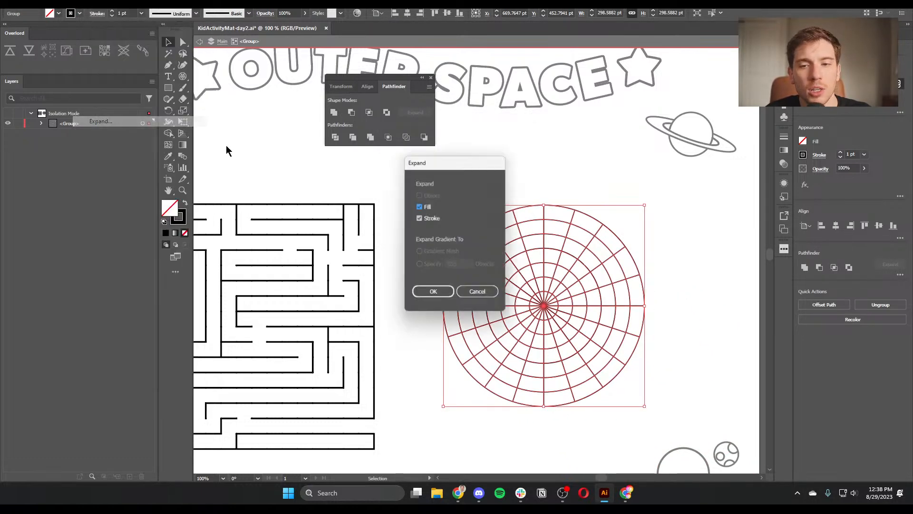
left_click(421, 292)
left_click(688, 287)
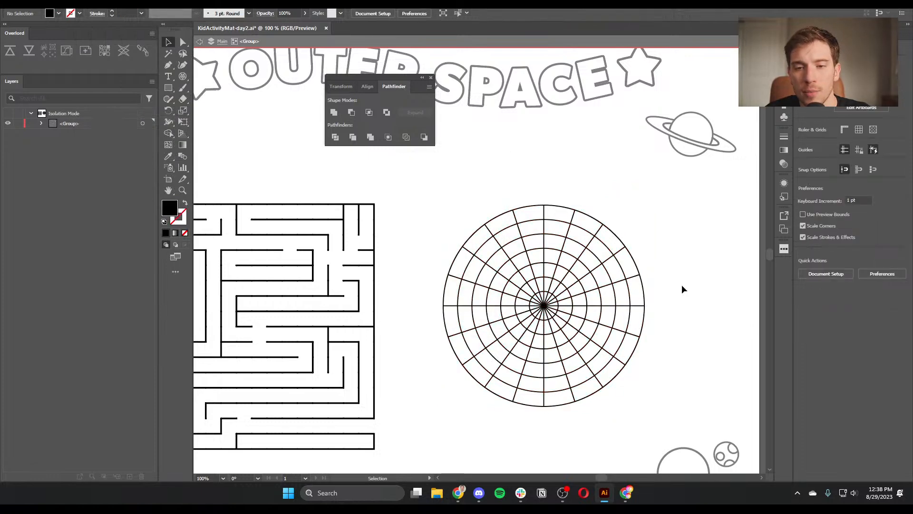
Merge polar grid cells with Shape Builder into a passage from the upper rim around the left side to the center
left_click(169, 134)
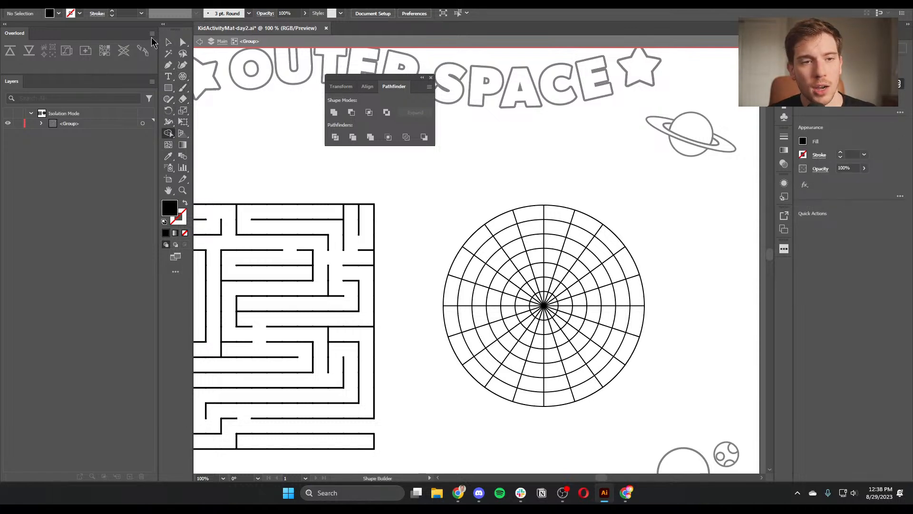
left_click(168, 42)
left_click_drag(446, 186, 672, 430)
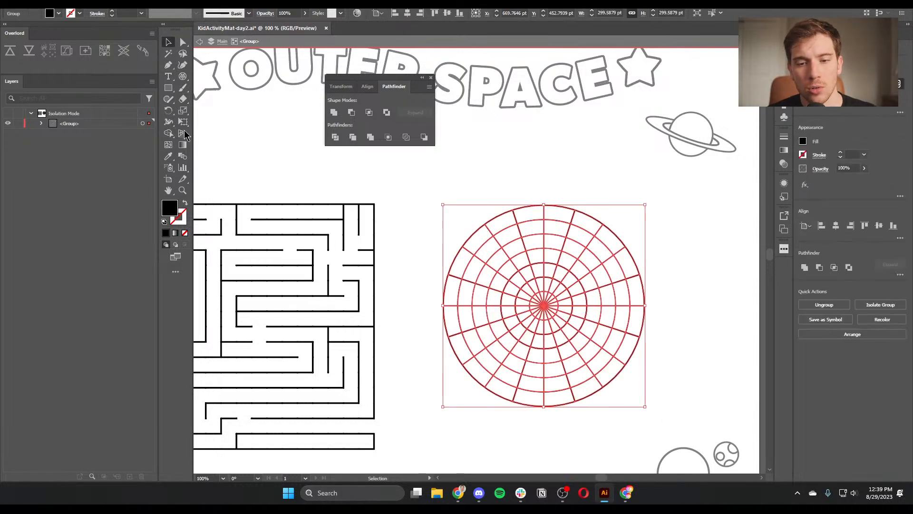
left_click(169, 134)
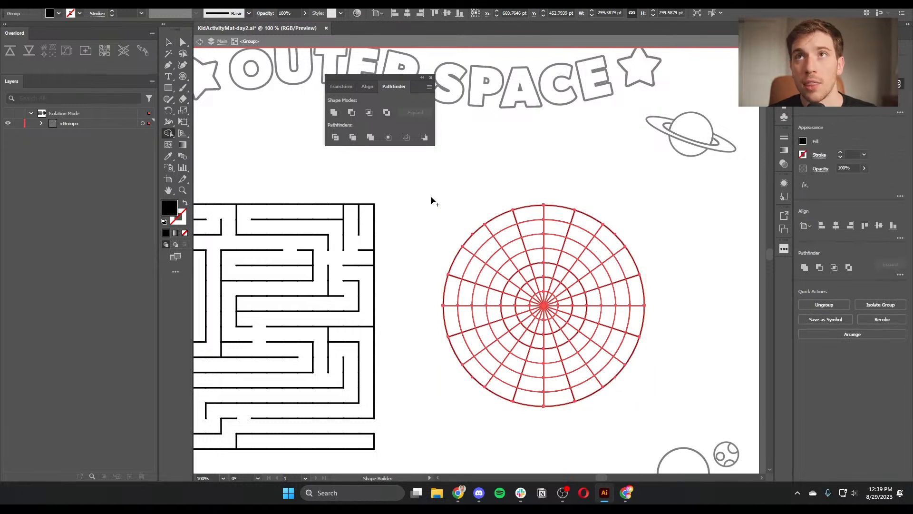
mouse_move(532, 214)
left_mouse_down()
mouse_move(531, 236)
mouse_move(498, 283)
mouse_move(500, 316)
mouse_move(540, 310)
mouse_move(548, 299)
mouse_move(547, 316)
mouse_move(545, 306)
left_mouse_up()
key("a")
left_click(556, 176)
left_click_drag(687, 307, 658, 270)
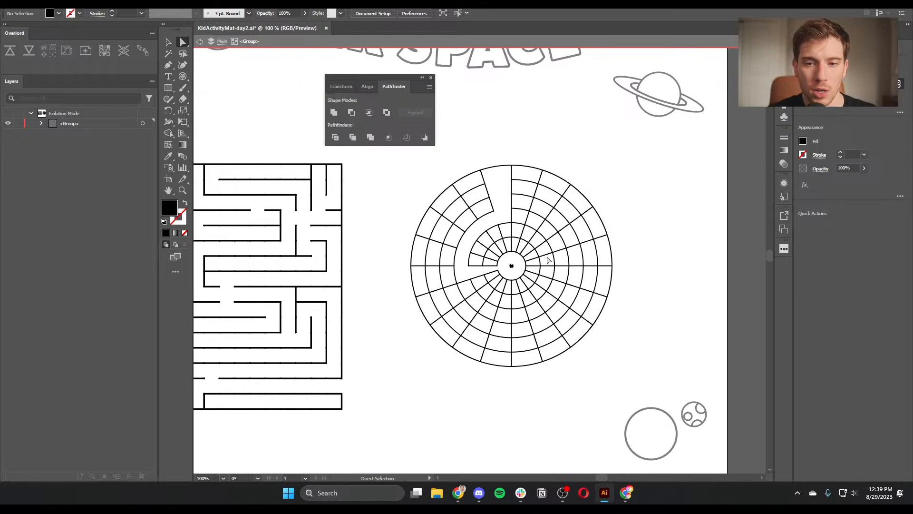
Merge more polar grid cells with Shape Builder into a curved passage around the right and lower sides
left_click(168, 42)
left_click_drag(408, 176, 618, 404)
left_click(168, 133)
mouse_move(550, 300)
left_mouse_down()
mouse_move(519, 315)
mouse_move(523, 341)
mouse_move(497, 343)
mouse_move(473, 332)
mouse_move(478, 322)
mouse_move(449, 280)
left_mouse_up()
key("a")
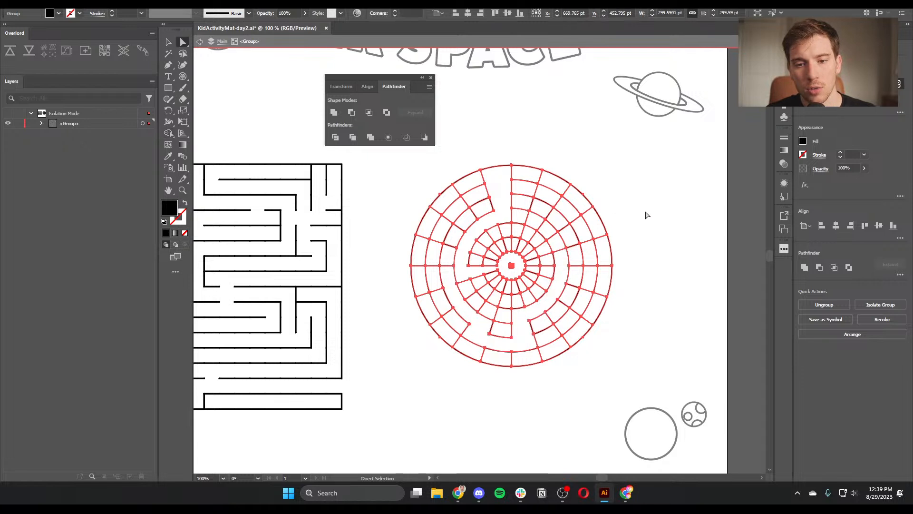
left_click(659, 217)
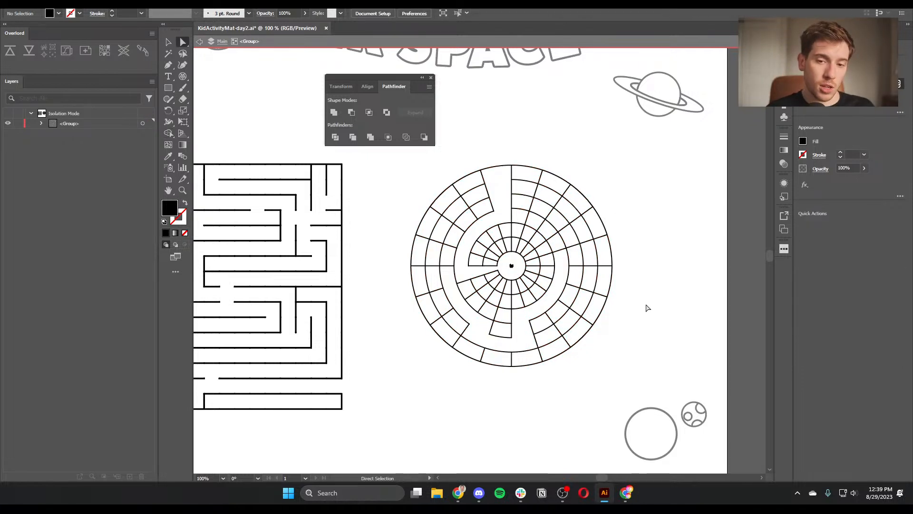
Delete the circular polar grid maze
key("v")
left_click_drag(636, 202, 413, 342)
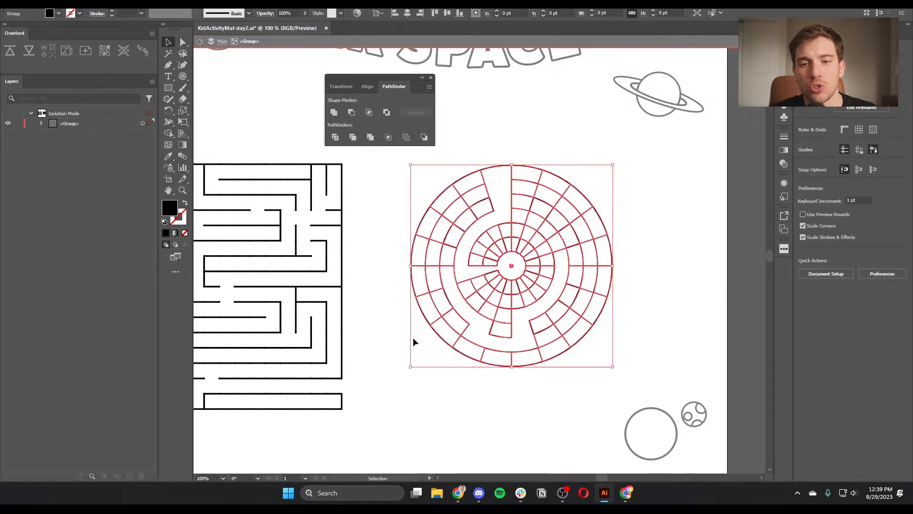
key("Delete")
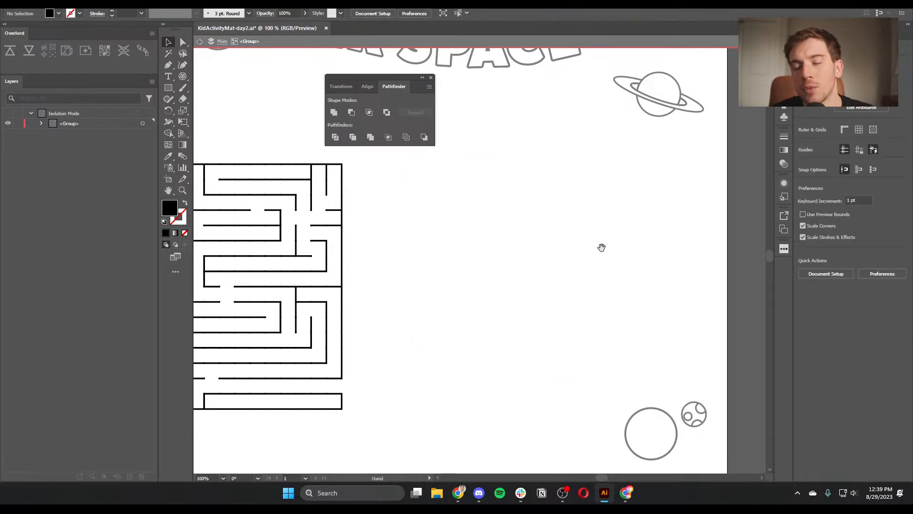
Exit isolation mode and duplicate the ringed planet into the empty area right of the maze
left_click_drag(601, 247, 547, 298)
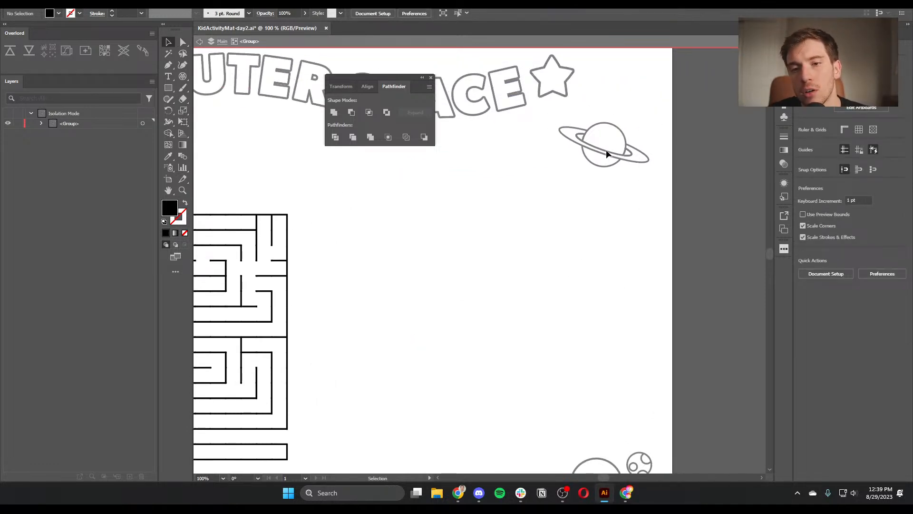
left_click(200, 42)
left_click(199, 42)
left_click_drag(594, 109, 644, 223)
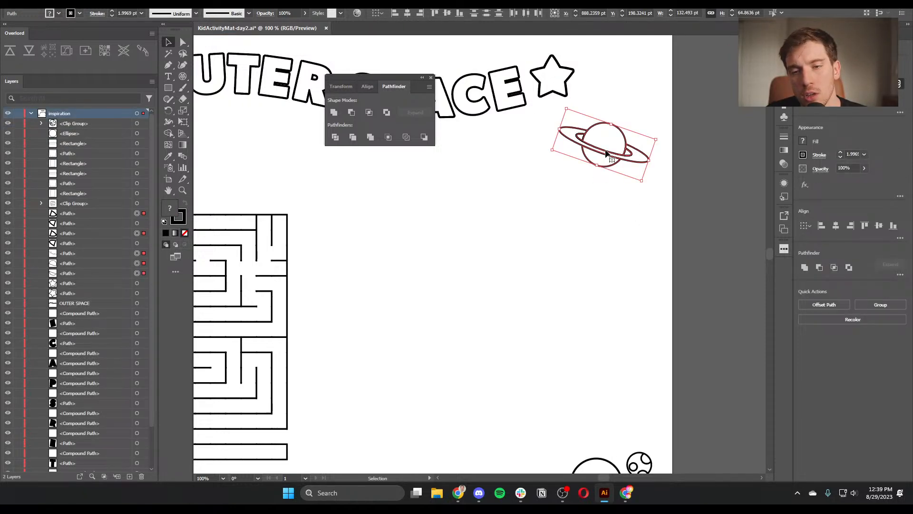
left_click_drag(605, 149, 462, 304)
left_click(629, 224)
left_click_drag(627, 193, 474, 313)
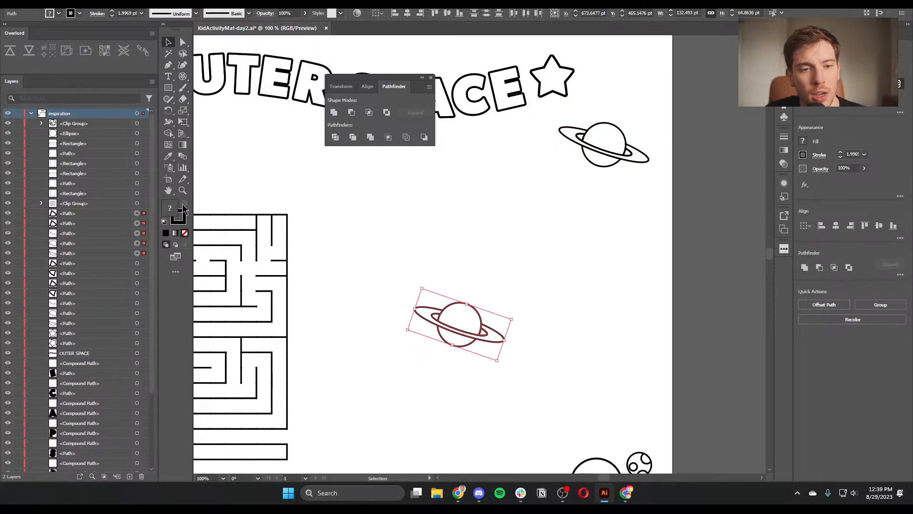
Try a solid black fill on the duplicated ringed planet and undo it
left_click(166, 232)
left_click(500, 282)
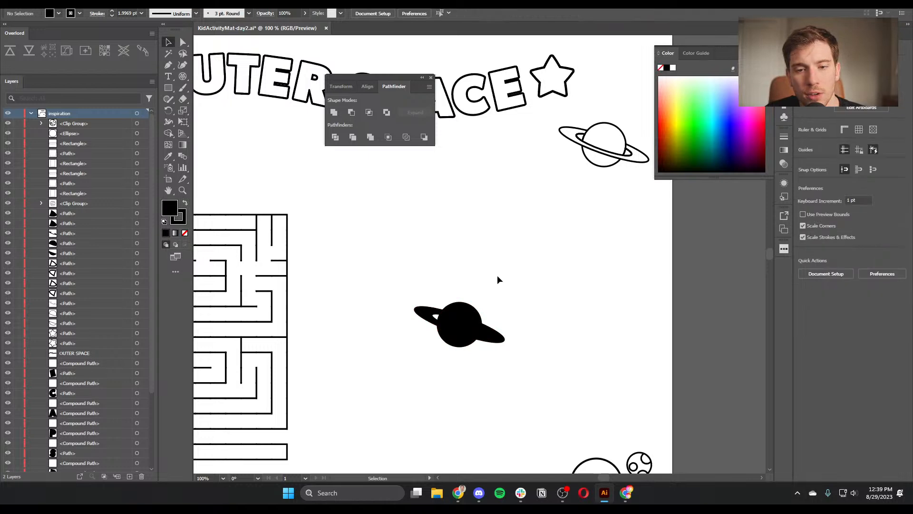
key("ctrl+z")
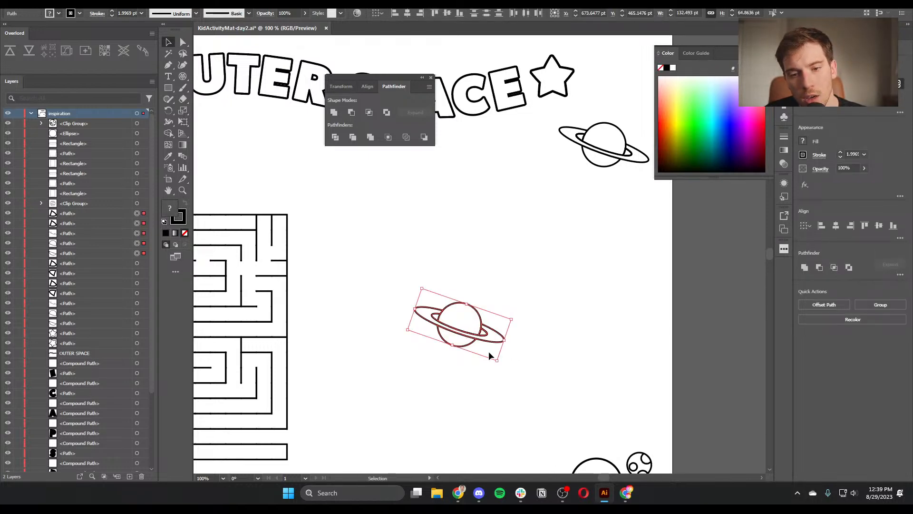
Give the duplicated planet's ring piece a solid black fill and remove its stroke
key("a")
left_click(494, 341)
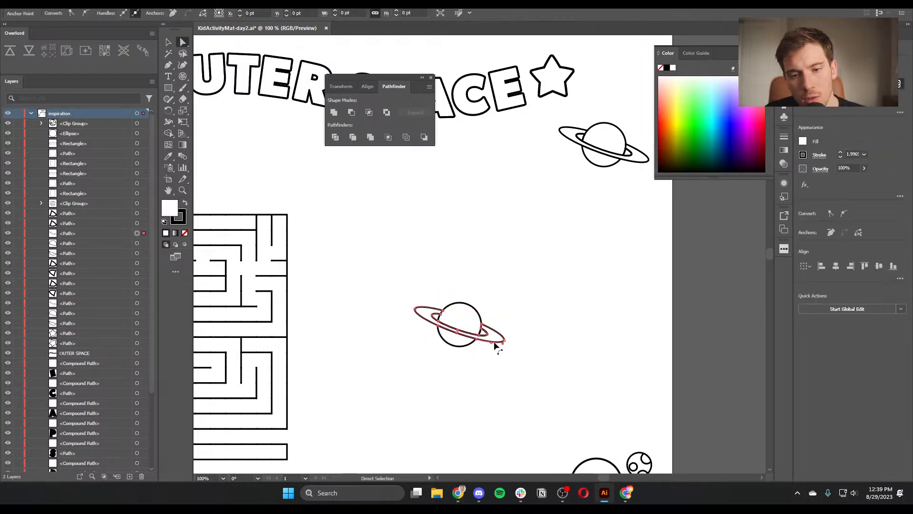
left_click(185, 204)
left_click(181, 219)
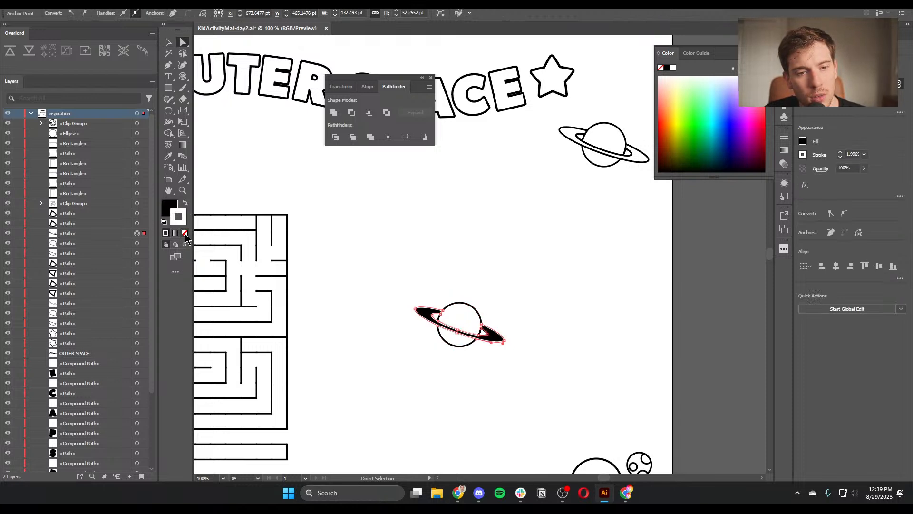
left_click(185, 232)
Fill both halves of the duplicated planet's body with solid black and no stroke
left_click(469, 310)
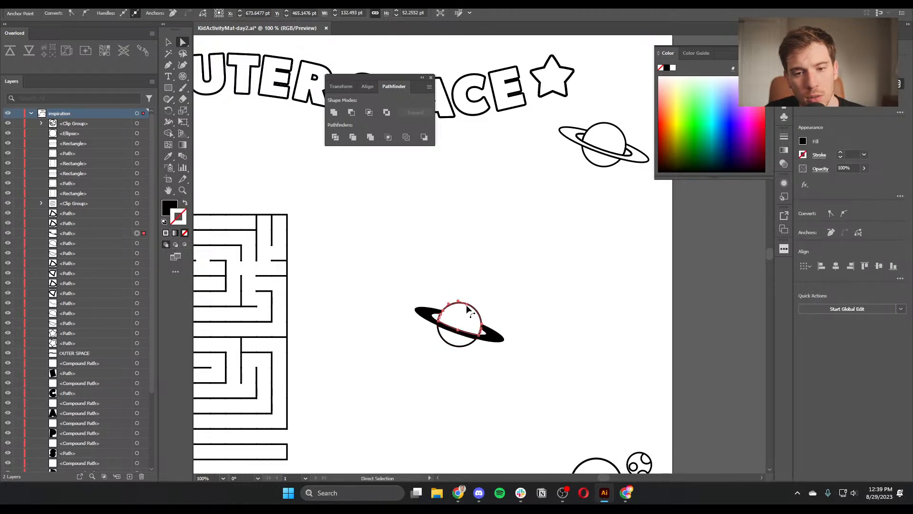
left_click(447, 348, "shift")
left_click(185, 204)
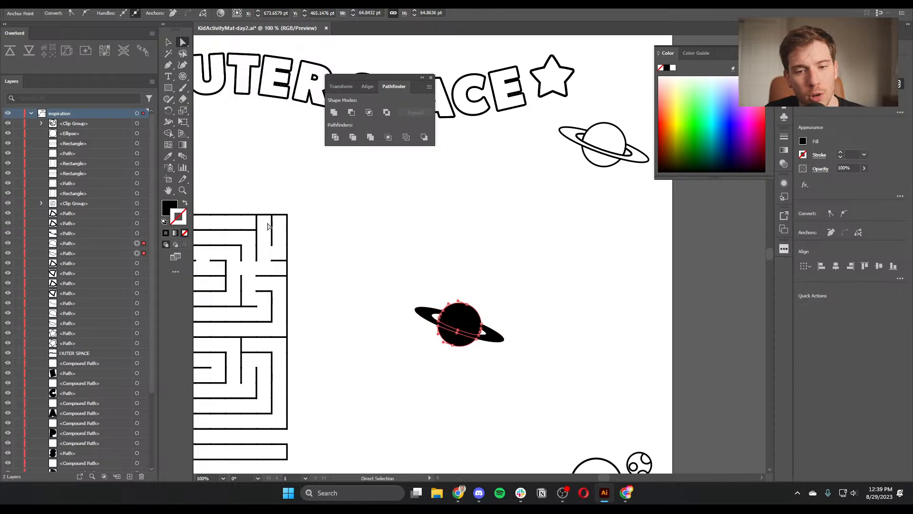
left_click(546, 305)
Try to unite all the planet and ring pieces into one black-filled shape
key("v")
left_click_drag(525, 377, 379, 258)
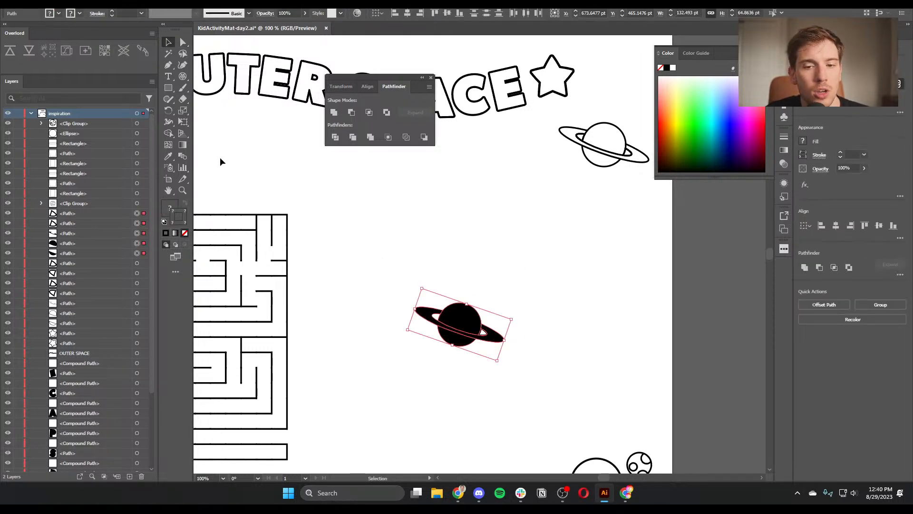
left_click(804, 267)
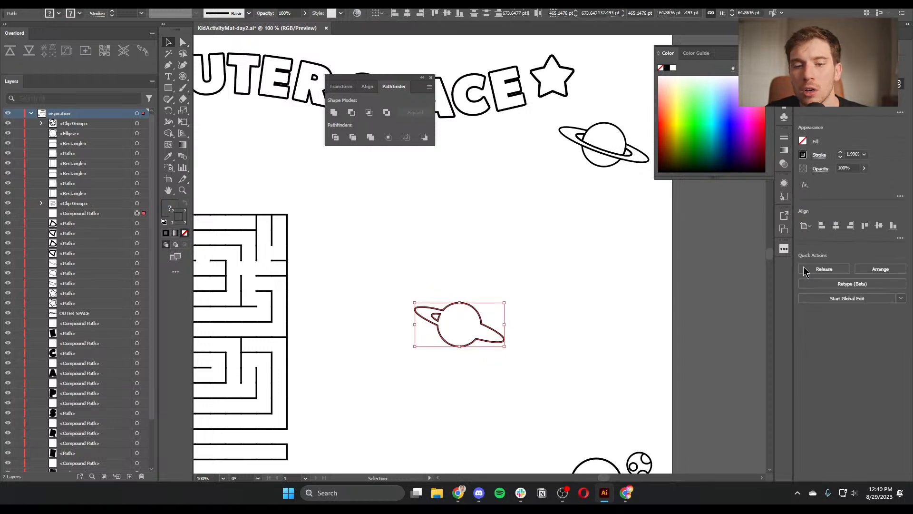
key("shift+x")
Copy the small hole outline where the ring passes the planet's lower-right side
left_click(523, 359)
key("a")
key("ctrl+equal")
key("ctrl+equal")
key("ctrl+equal")
key("v")
left_click_drag(524, 357, 501, 221)
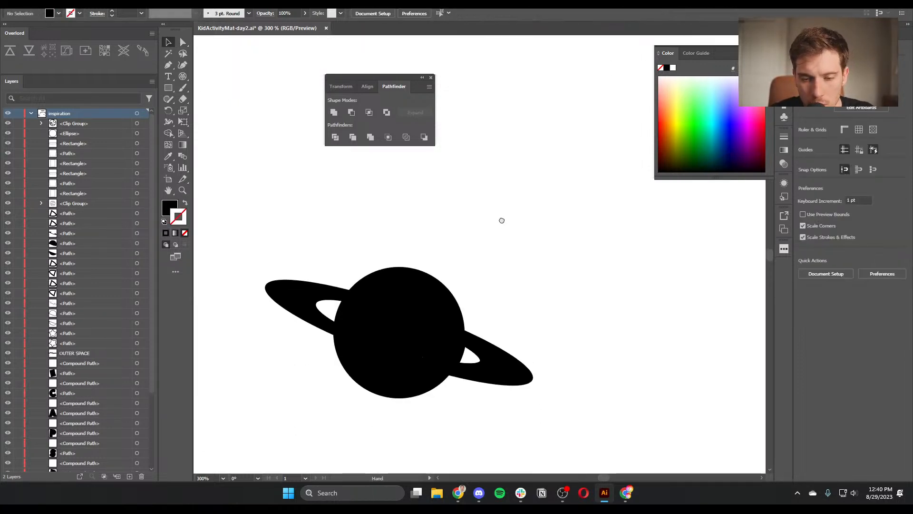
left_click(472, 360)
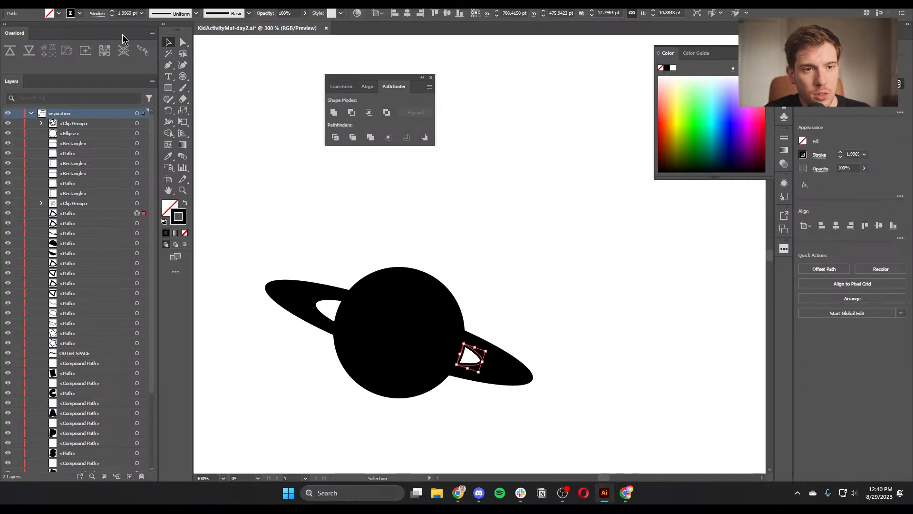
key("a")
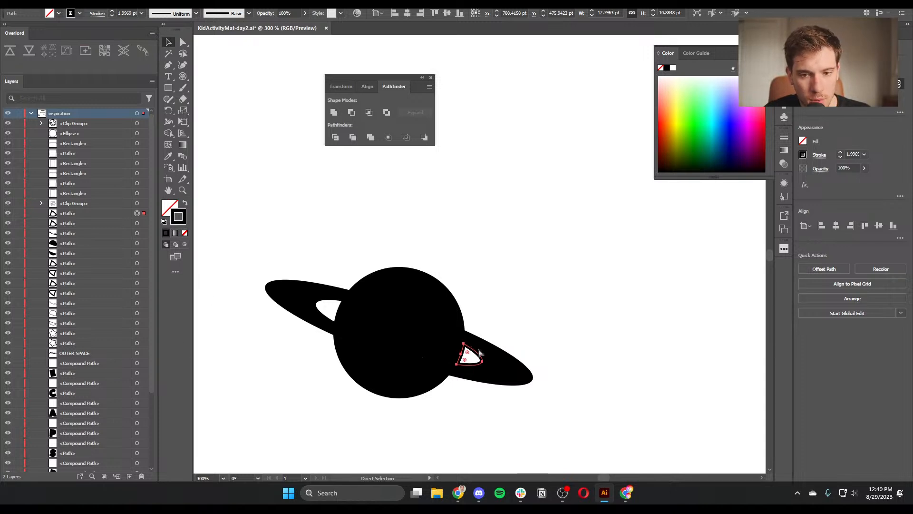
Unite all the planet and ring pieces into one shape with a black fill and no stroke
key("v")
left_click_drag(304, 242, 498, 436)
left_click(804, 265)
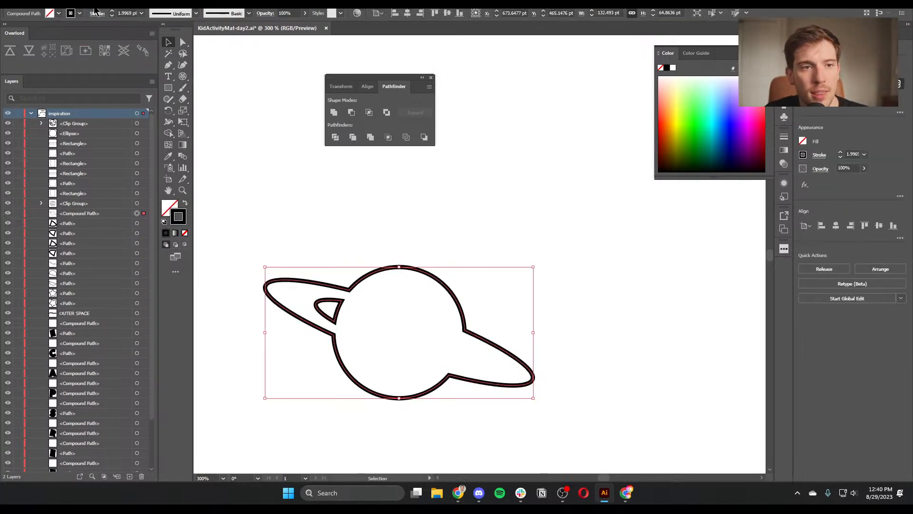
left_click(186, 203)
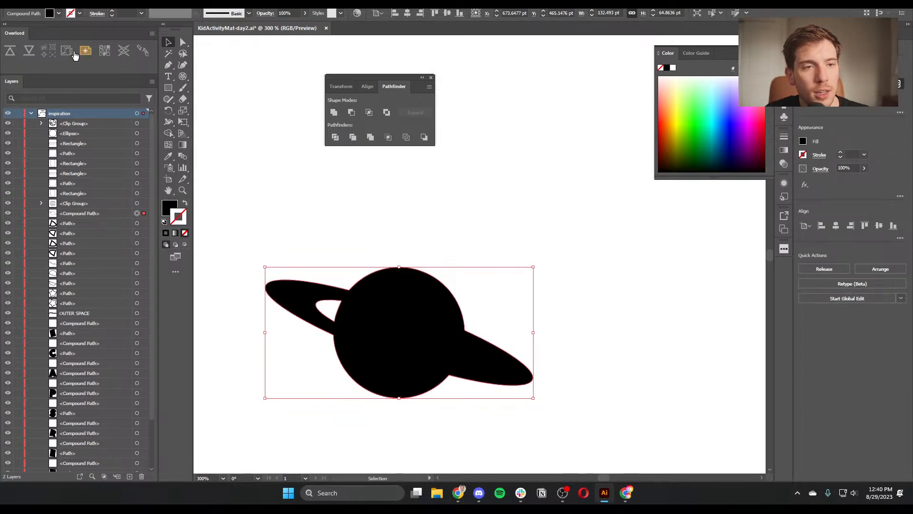
Paste the hole outline in place and combine it with the united planet as a compound path
left_click(47, 4)
mouse_move(62, 3)
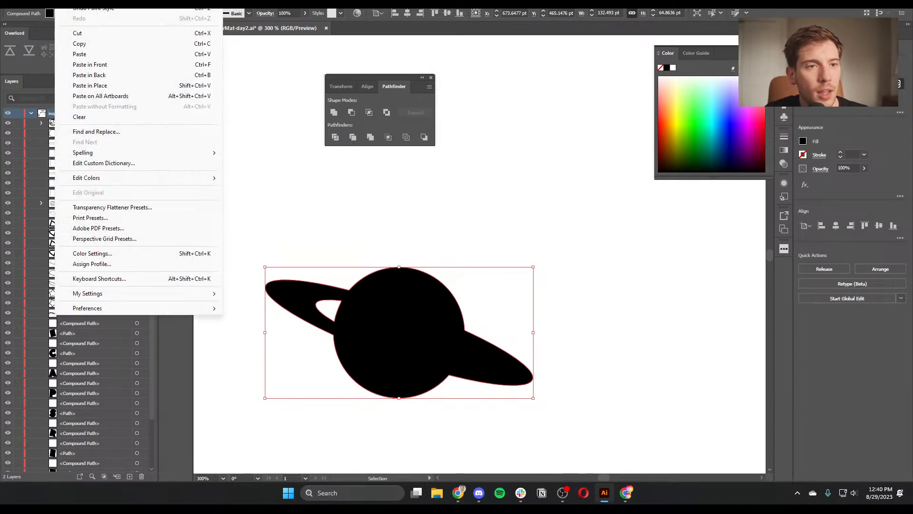
left_click(95, 86)
left_click(402, 342, "shift")
key("ctrl+8")
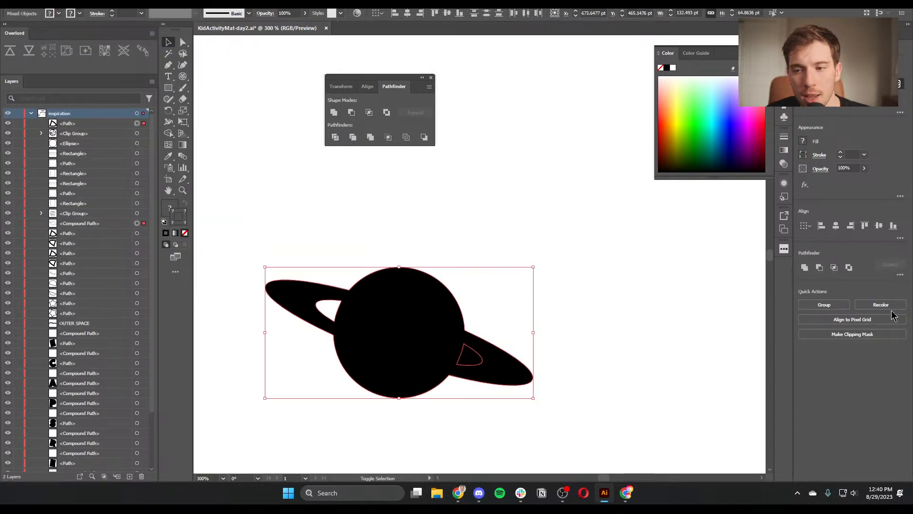
left_click(607, 282)
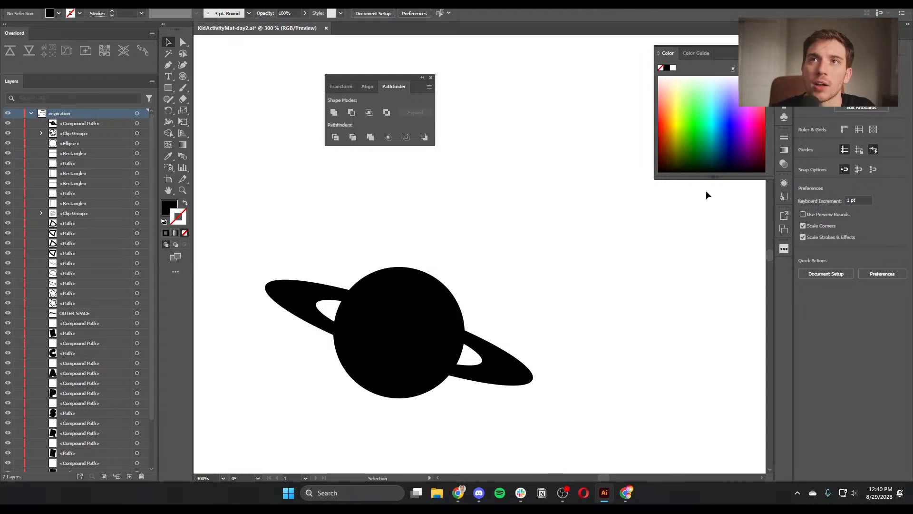
Convert the black planet silhouette to an unfilled black outline with a 2 pt stroke
left_click(435, 319)
left_click(492, 396)
left_click(492, 362)
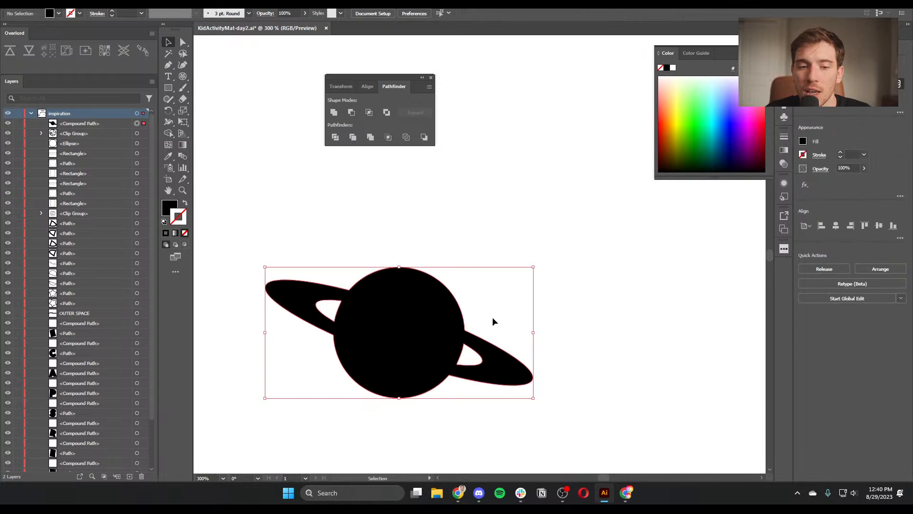
left_click(185, 203)
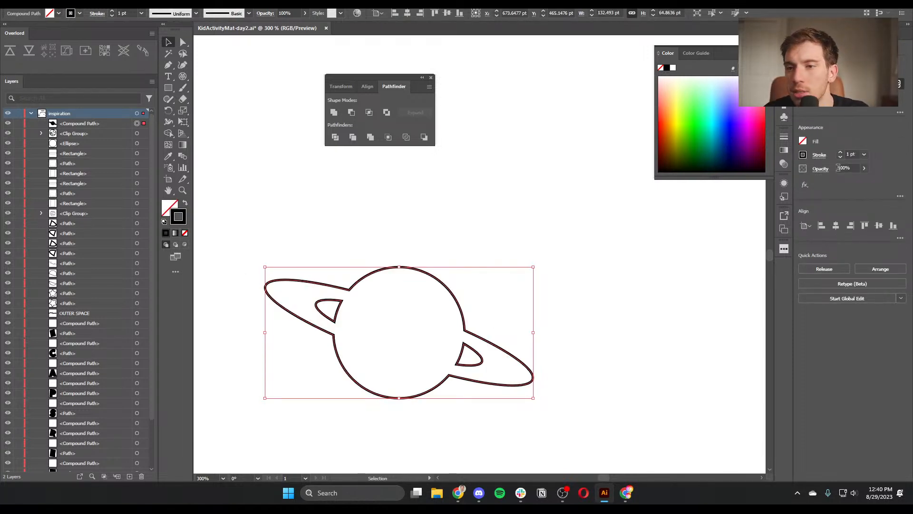
left_click(841, 152)
left_click(579, 282)
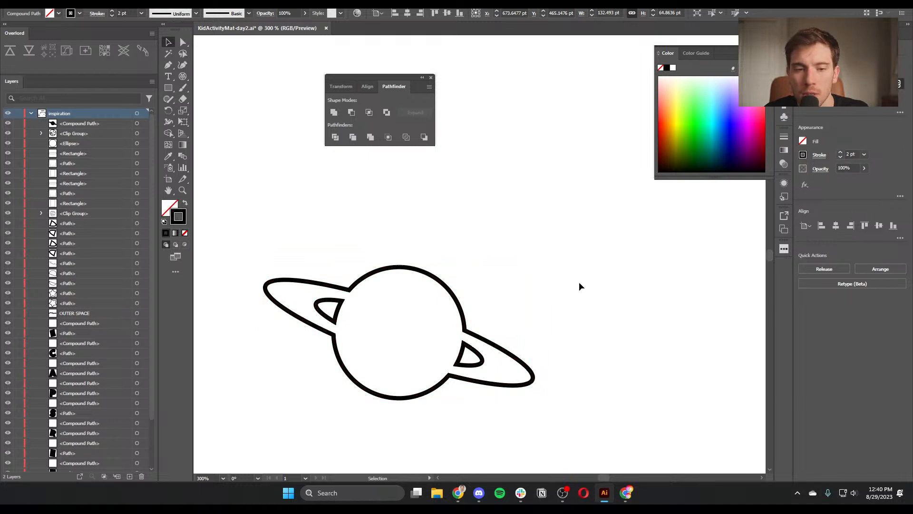
Start an Offset Path on the planet outline with an inward offset of -5 pt
left_click(426, 274)
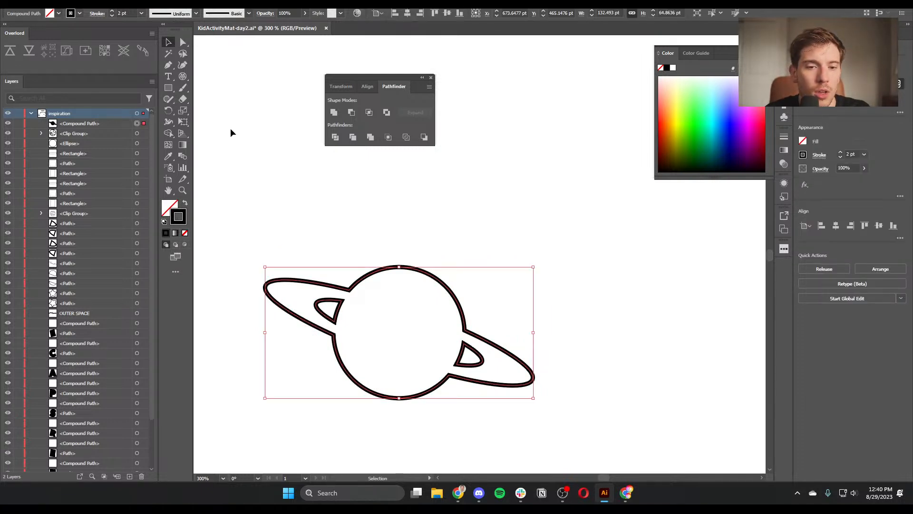
left_click(87, 8)
mouse_move(126, 239)
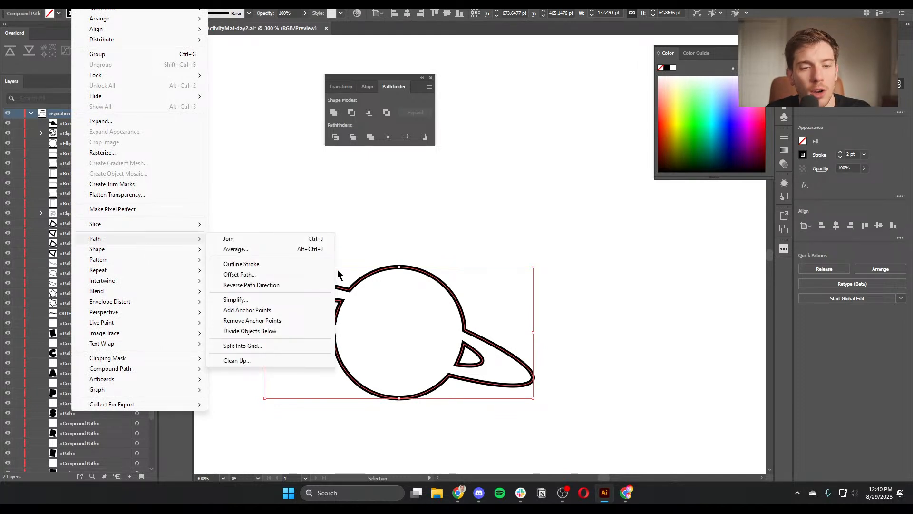
left_click(299, 274)
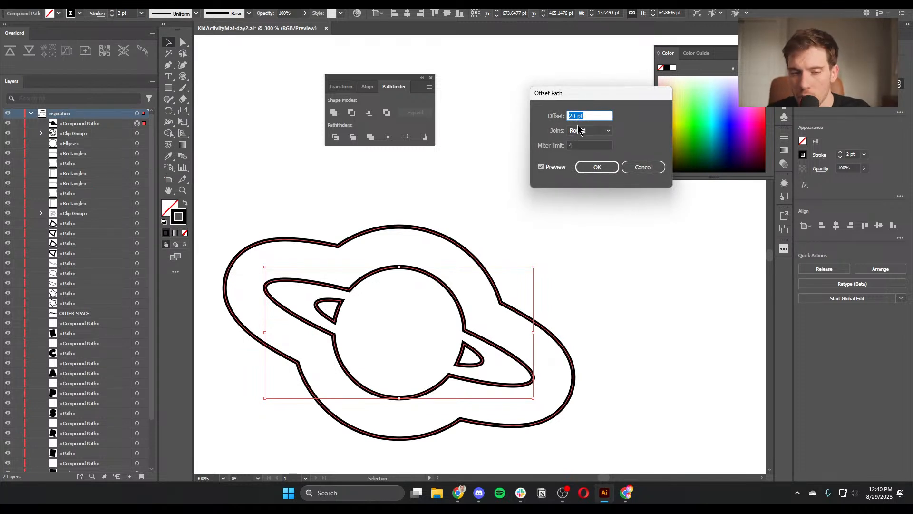
type("-5")
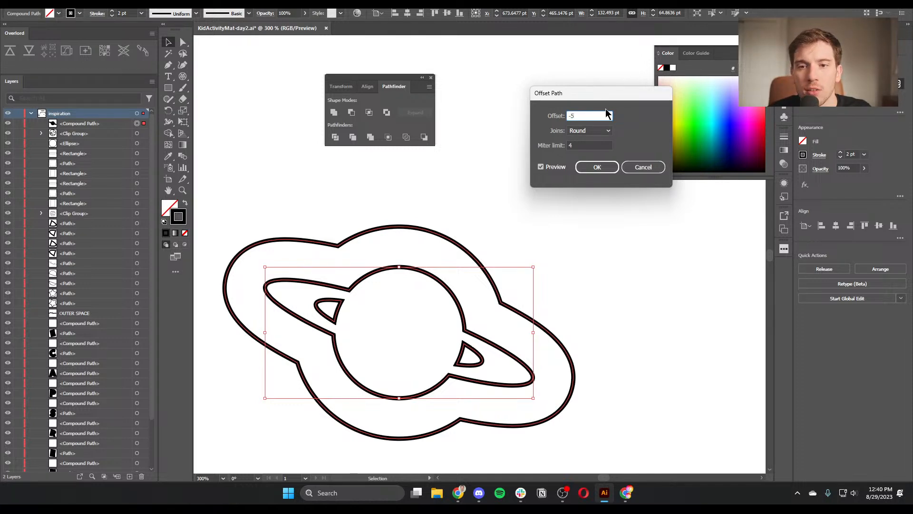
left_click(580, 143)
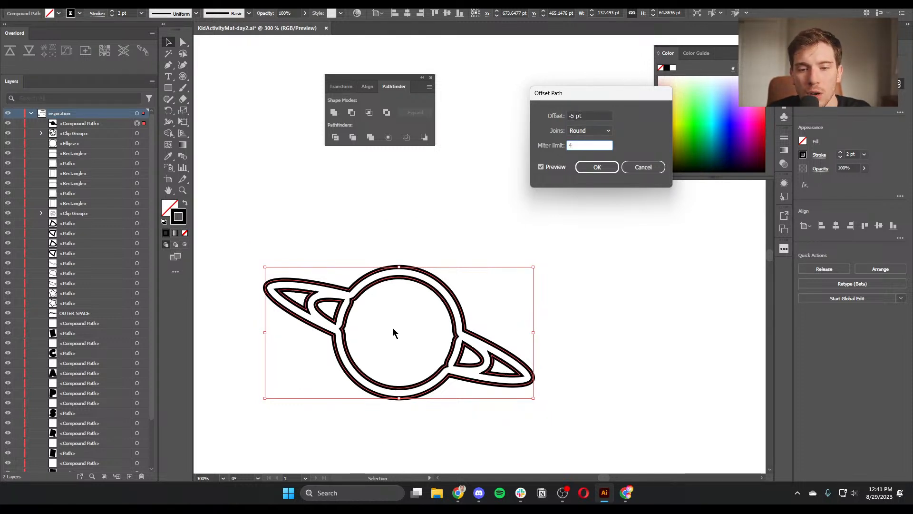
Compare the Miter, Round and Bevel joins in the preview and apply the offset with Miter joins
left_click(590, 130)
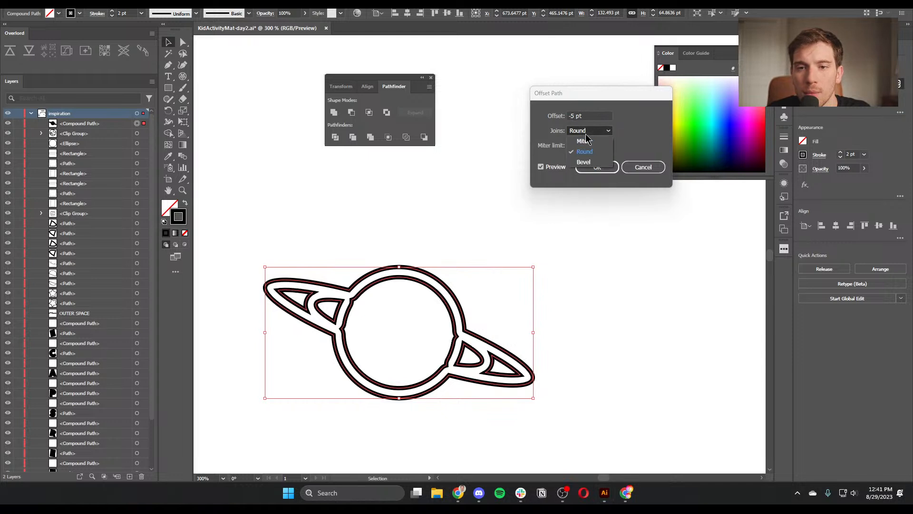
left_click(593, 142)
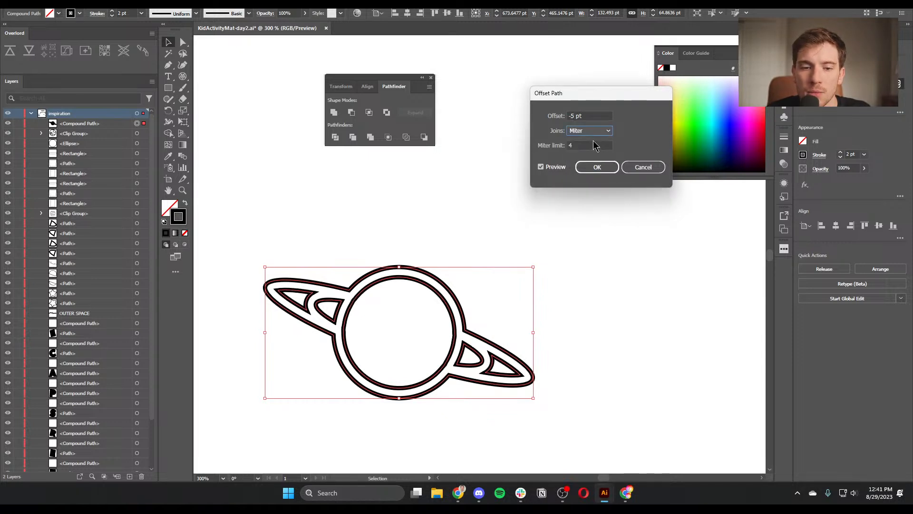
left_click(595, 132)
left_click(591, 151)
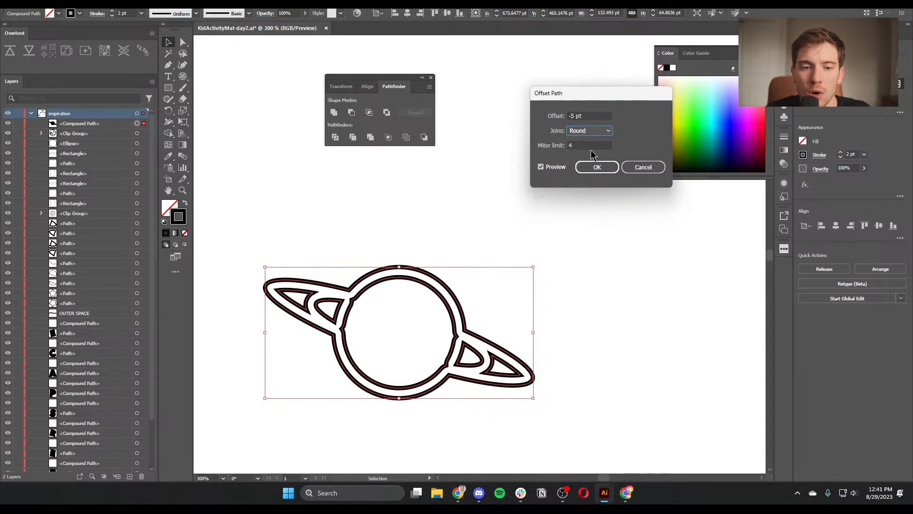
left_click(597, 132)
left_click(592, 162)
left_click(591, 131)
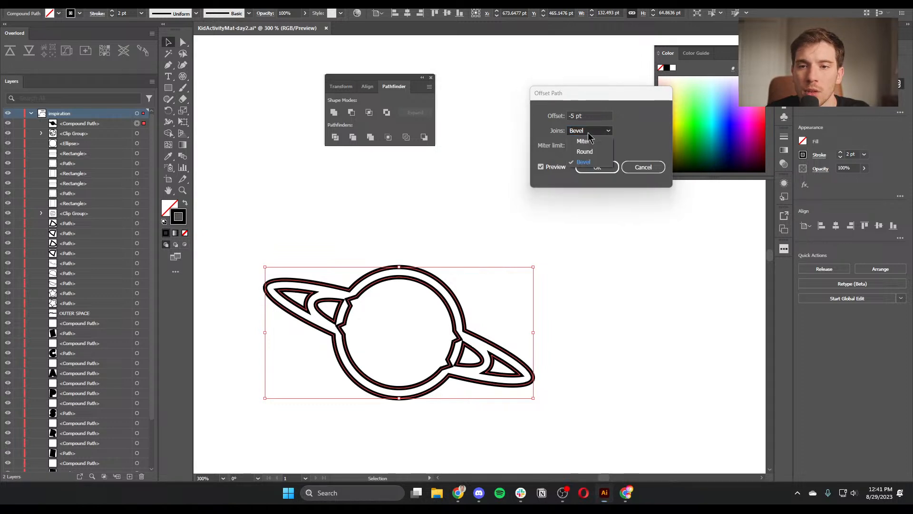
left_click(586, 141)
left_click(596, 167)
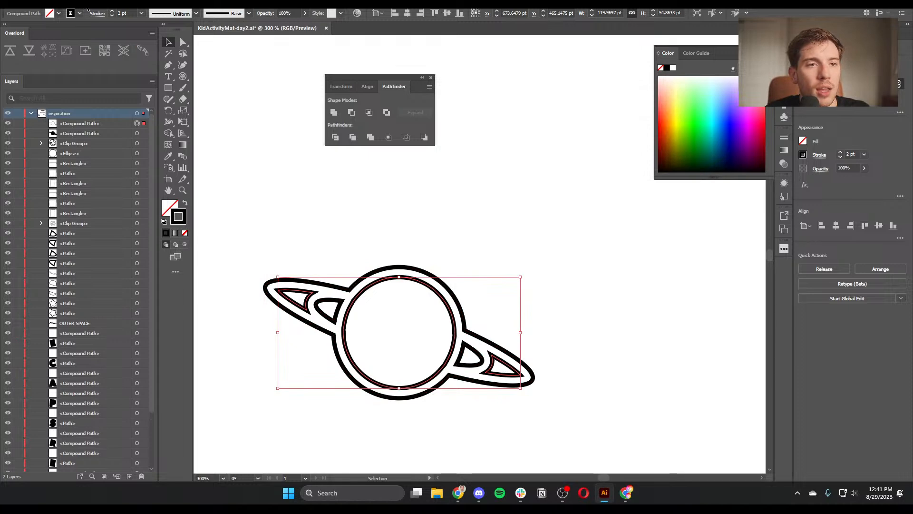
Offset the new inner planet outline by -5 pt with Miter joins to add another circle inside the body
left_click(78, 13)
mouse_move(133, 241)
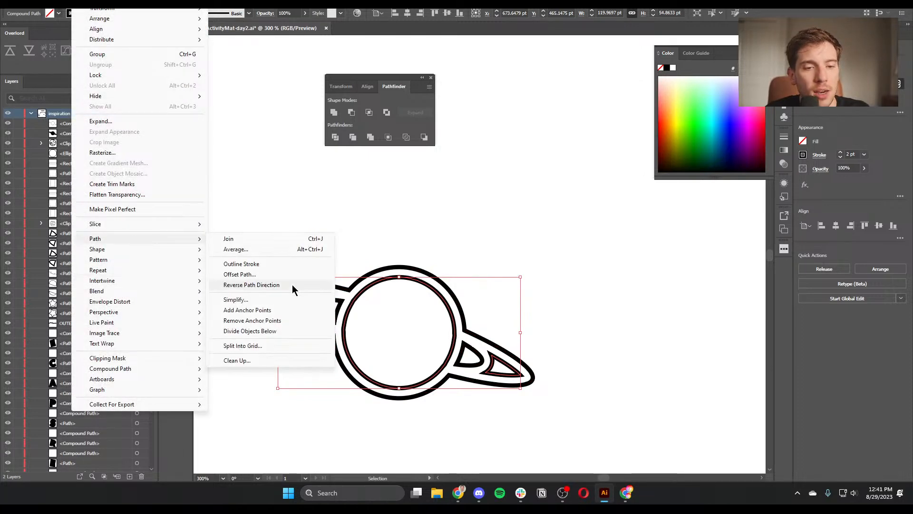
left_click(282, 275)
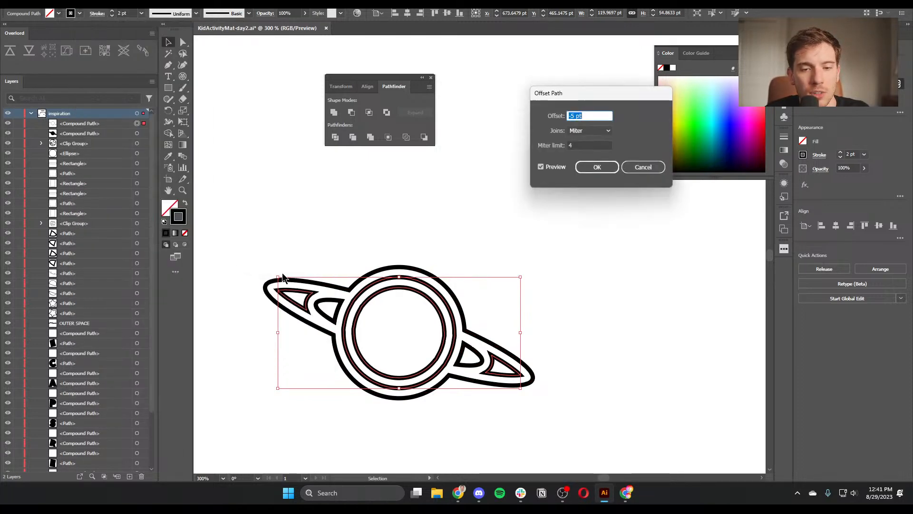
left_click(595, 167)
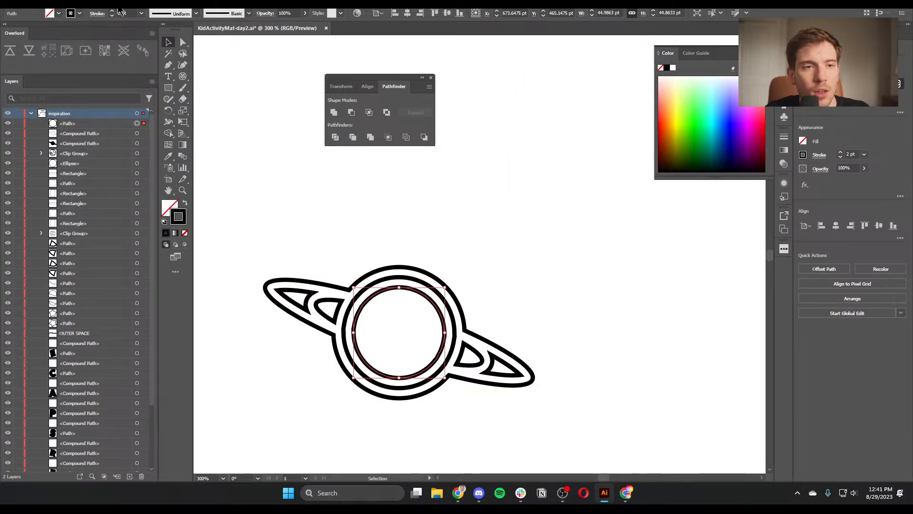
Apply the -5 pt Miter offset twice more, each time to the innermost circle, and deselect
left_click(90, 5)
mouse_move(112, 241)
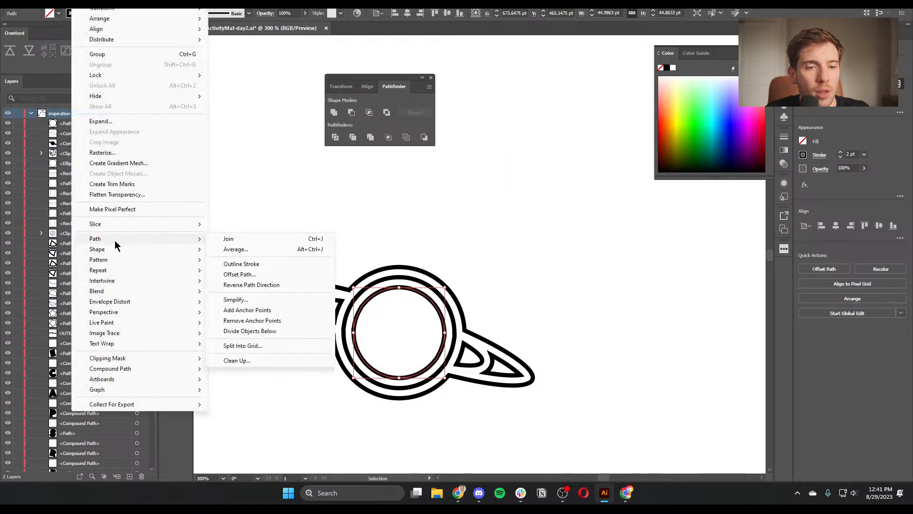
left_click(298, 276)
left_click(592, 170)
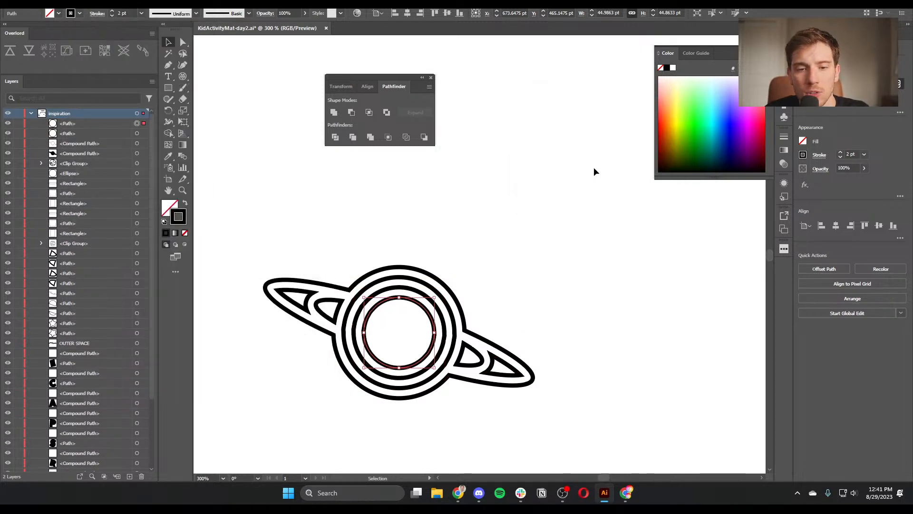
left_click(91, 9)
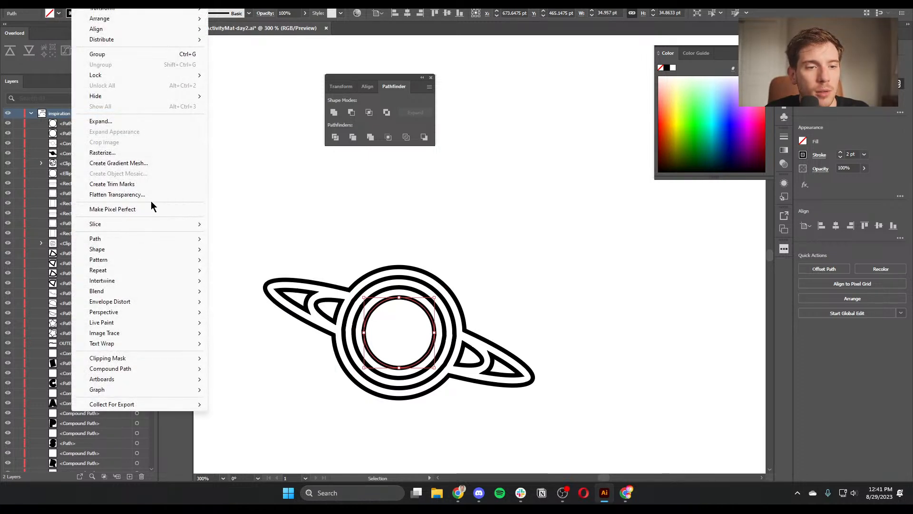
mouse_move(143, 239)
left_click(240, 274)
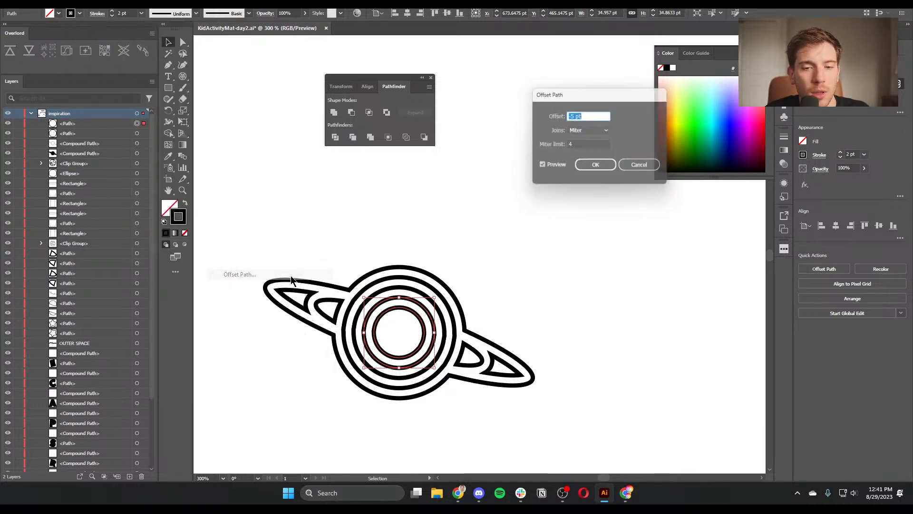
left_click(600, 173)
left_click(563, 327)
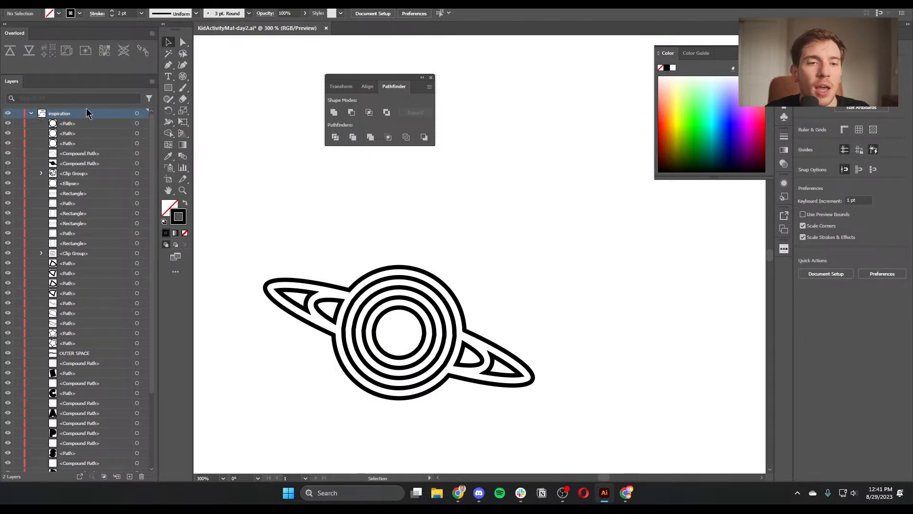
Draw a straight line segment from the planet's centre out to its outermost circle
left_click(182, 76)
left_click(221, 80)
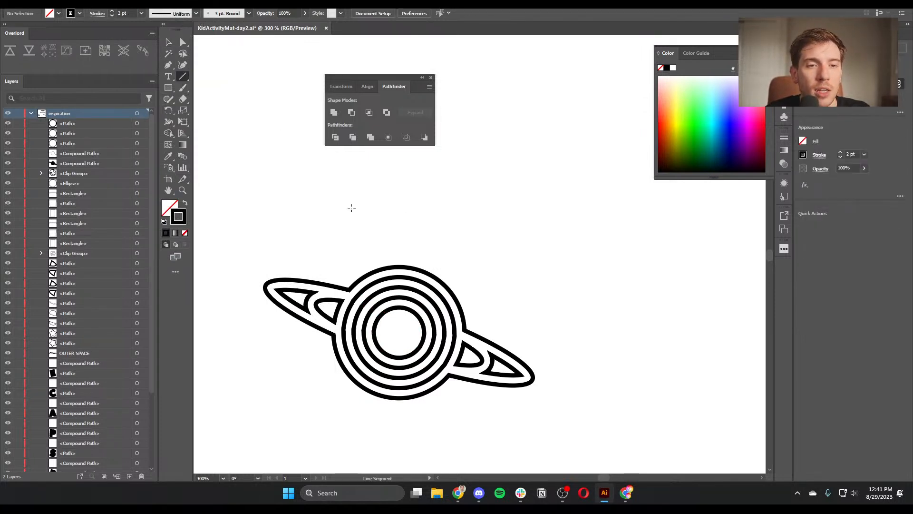
left_click_drag(412, 293, 421, 271)
key("ctrl+z")
left_click_drag(399, 332, 422, 270)
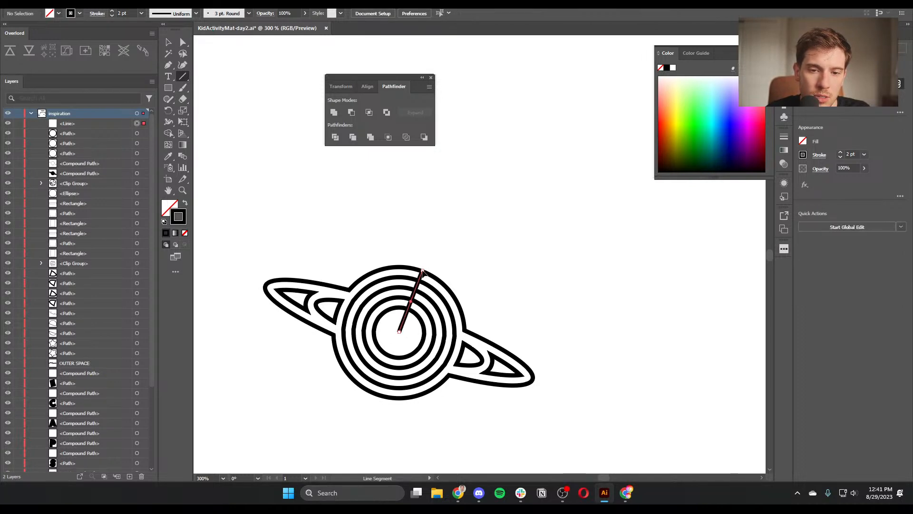
Copy the line rotated by 365/6 about the planet's centre, repeat the transformation until there are six spokes, and deselect
key("r")
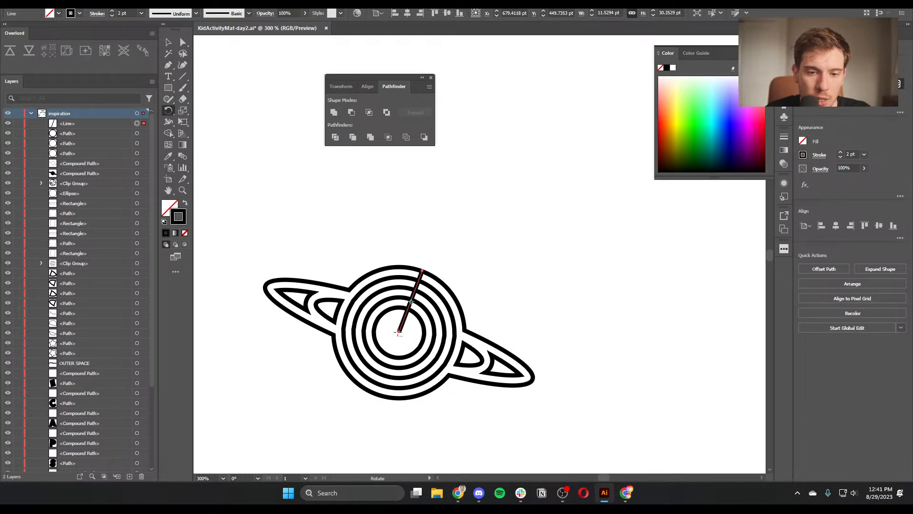
left_click(399, 333, "alt")
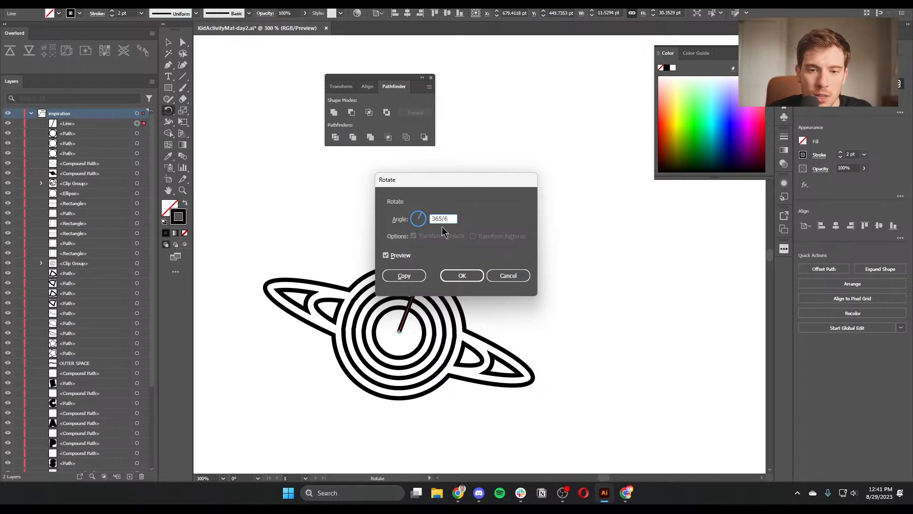
left_click(403, 275)
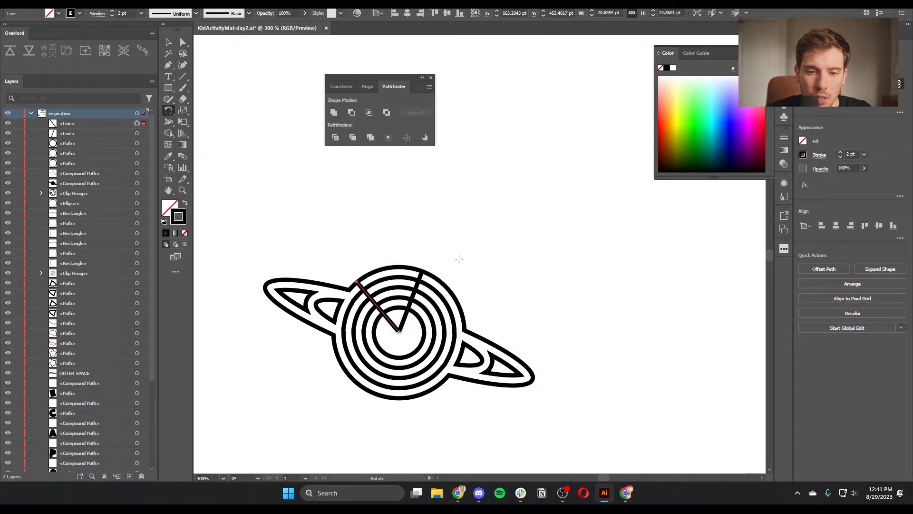
key("ctrl+d")
key("ctrl+d")
key("ctrl+d")
key("ctrl+d")
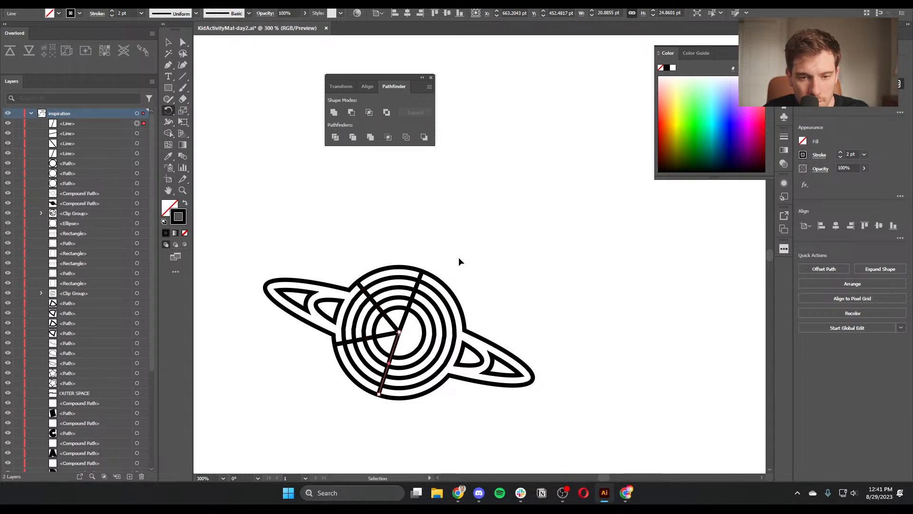
key("a")
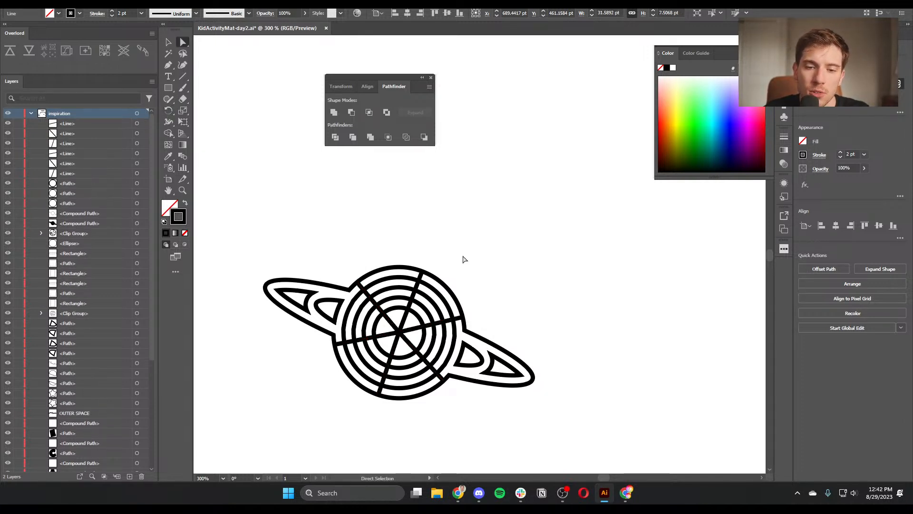
left_click(464, 259)
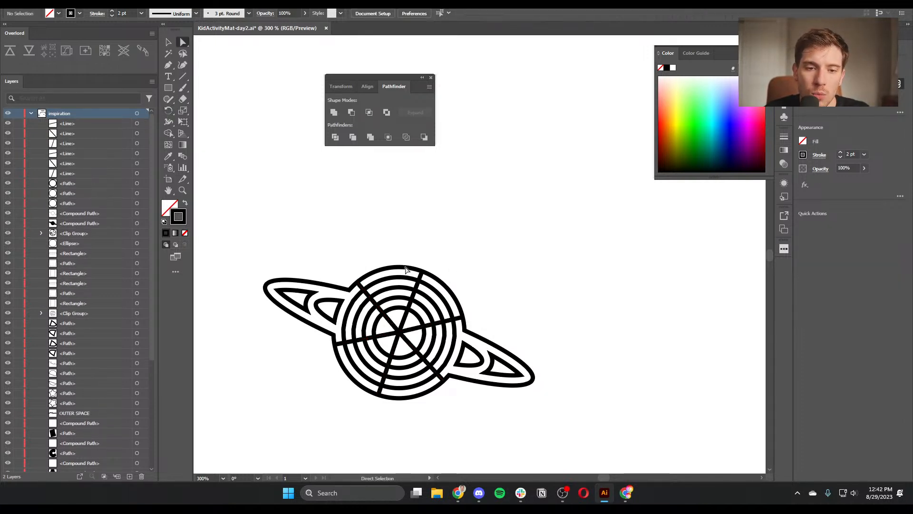
Expand the fill and stroke of the entire ringed-planet maze and deselect it
left_click(169, 42)
mouse_move(255, 229)
left_mouse_down()
mouse_move(528, 403)
mouse_move(472, 327)
mouse_move(556, 422)
left_mouse_up()
left_click(76, 9)
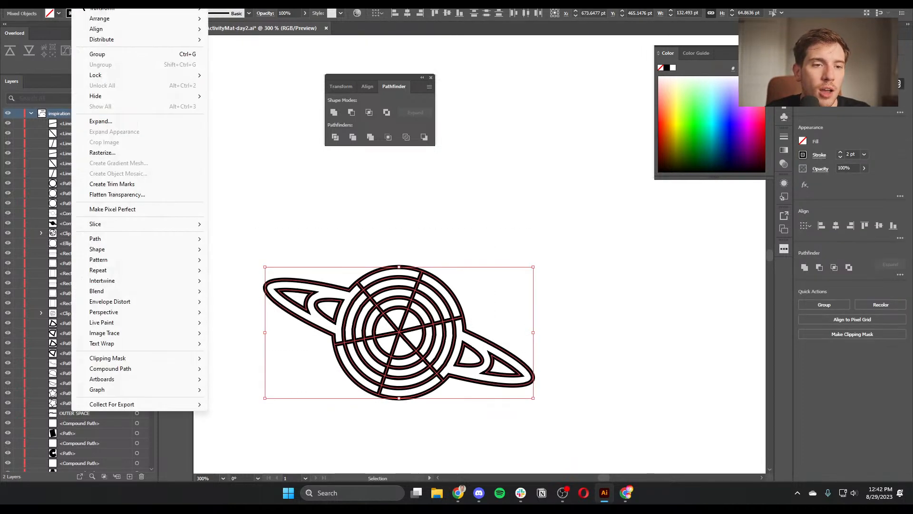
left_click(108, 122)
left_click(447, 297)
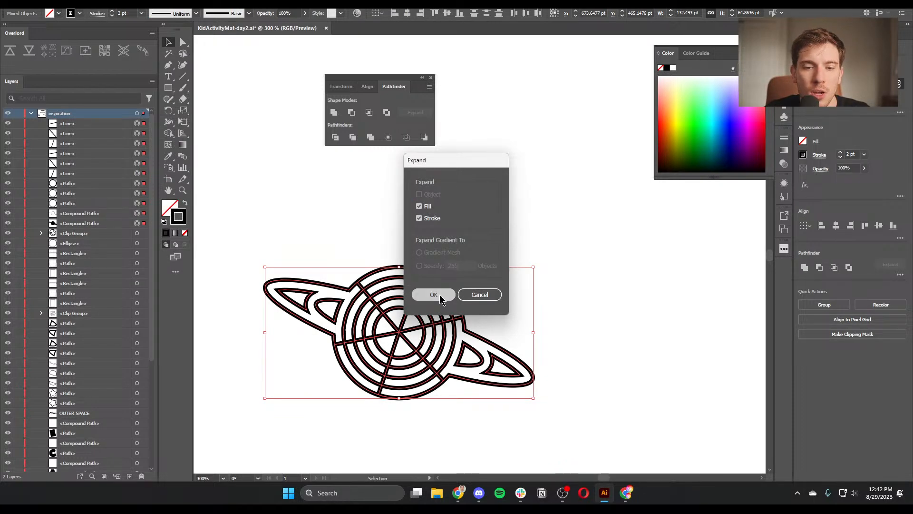
left_click(511, 277)
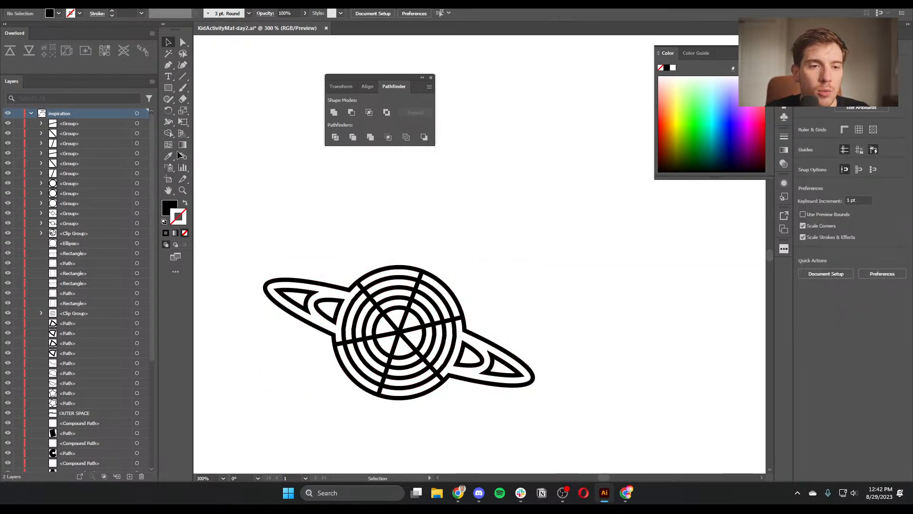
Use Shape Builder on the whole planet maze to remove the spokes inside the innermost circle and cut openings in the remaining spokes
left_click(170, 138)
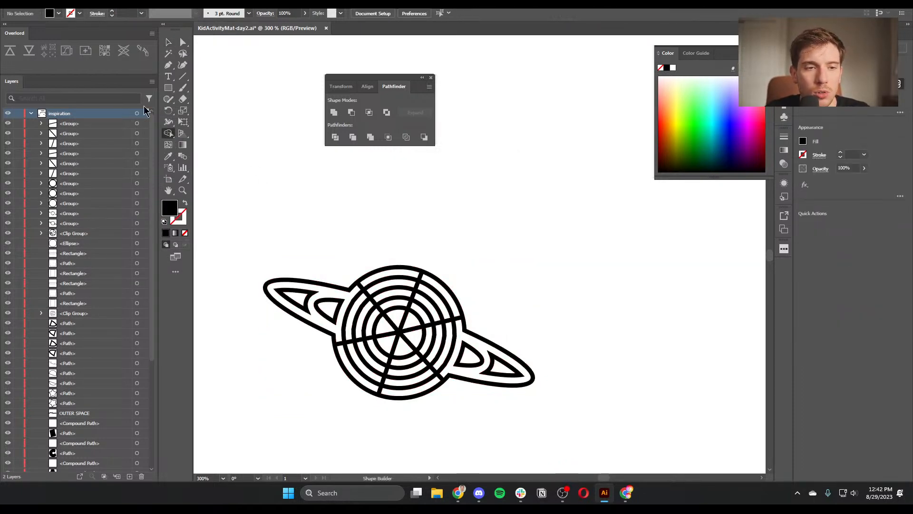
left_click(170, 43)
left_click_drag(256, 226, 588, 437)
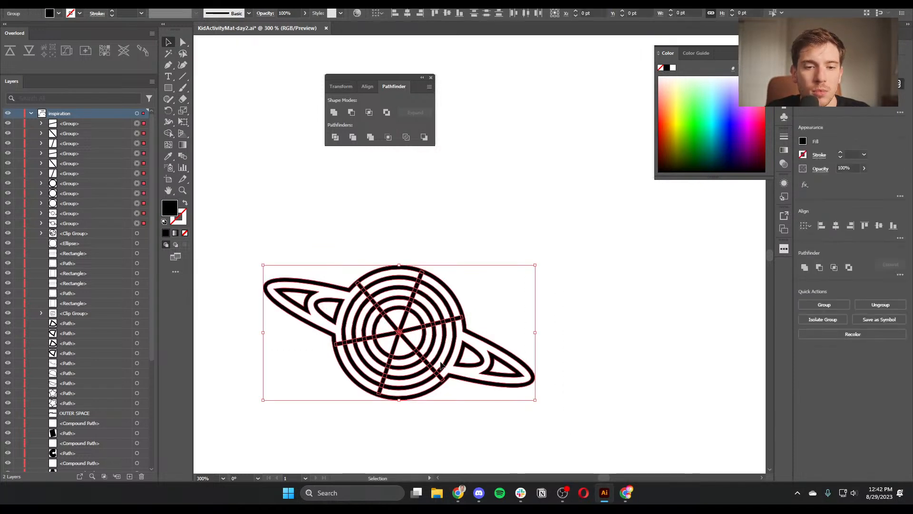
left_click(169, 133)
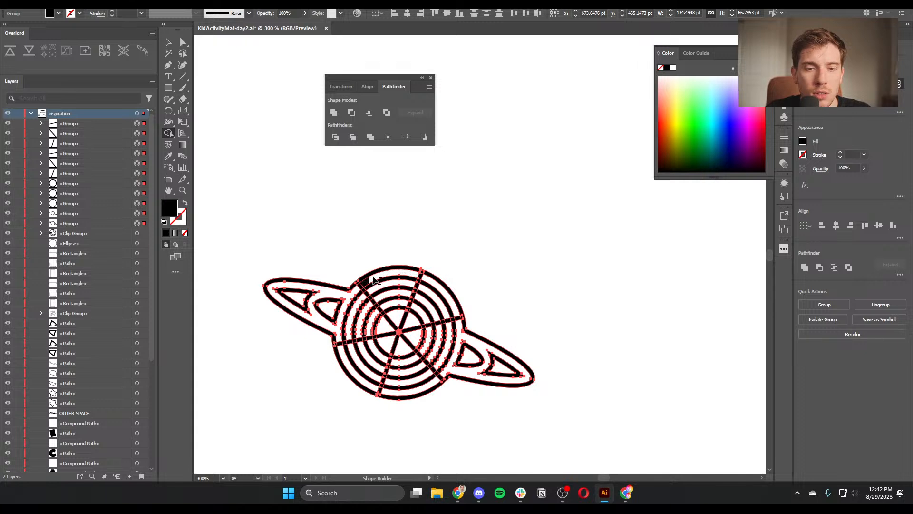
left_click_drag(365, 285, 358, 290)
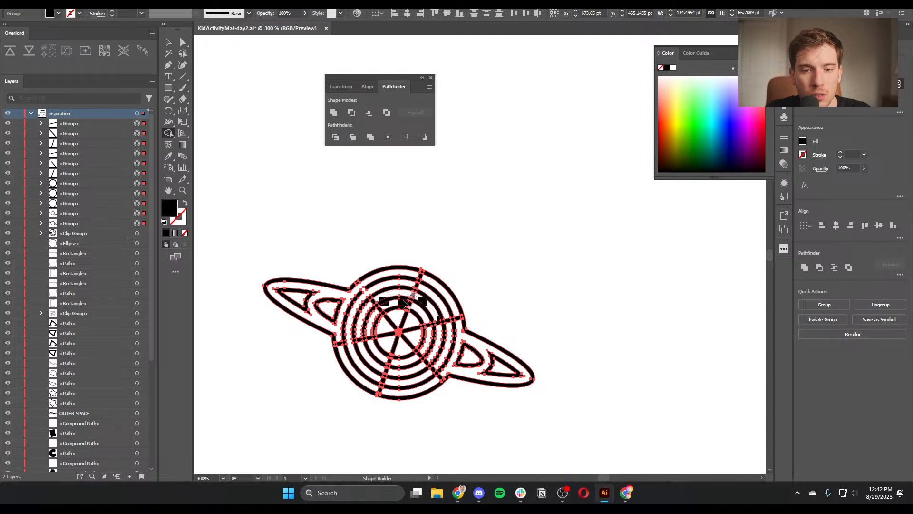
mouse_move(409, 320)
left_mouse_down()
mouse_move(387, 345)
mouse_move(421, 356)
left_mouse_up()
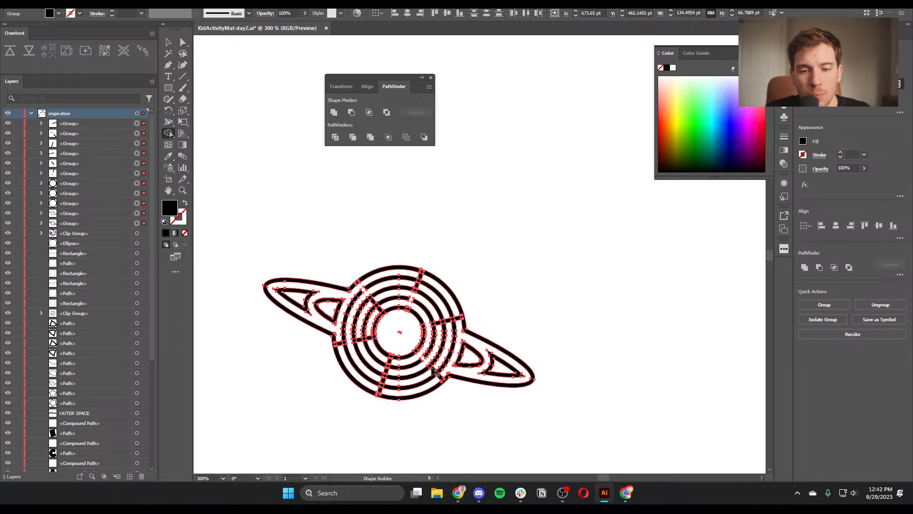
mouse_move(432, 373)
left_mouse_down()
mouse_move(420, 378)
mouse_move(437, 371)
left_mouse_up()
key("a")
left_click(540, 334)
left_click_drag(539, 376, 533, 353)
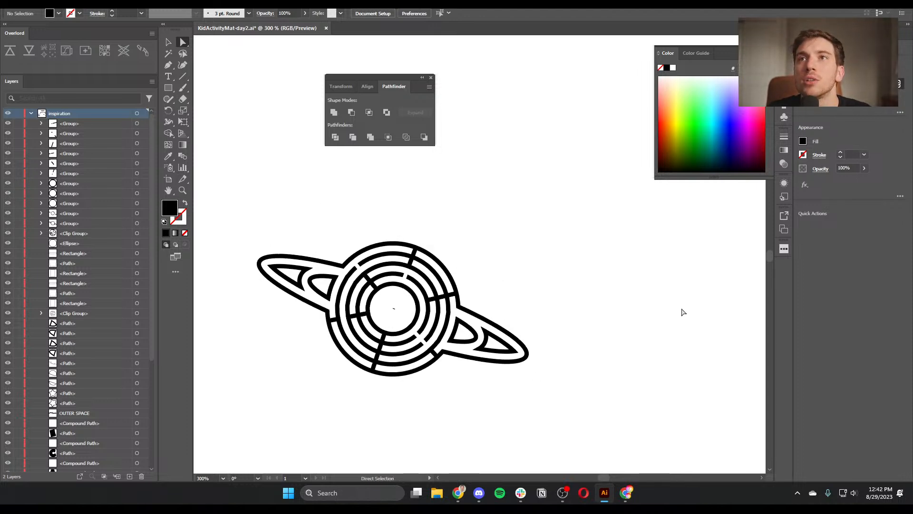
Move the ringed-planet maze and the square maze off the activity mat artboard, keeping the mazes beside it, and deselect
scroll(455, 256, "down", 5)
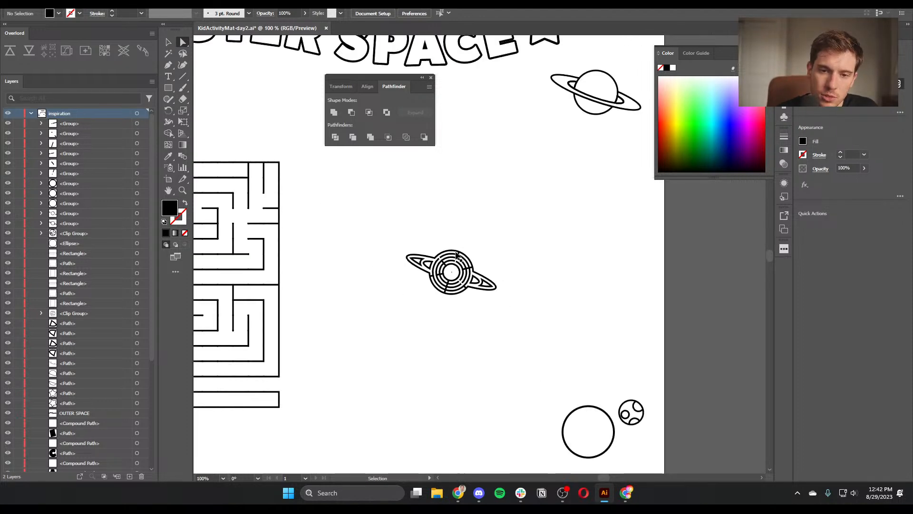
scroll(455, 256, "up", 1)
key("v")
left_click_drag(421, 244, 504, 312)
left_click_drag(490, 281, 546, 320)
left_click_drag(515, 291, 440, 256)
left_click(461, 307)
left_click_drag(461, 308, 572, 337)
left_click_drag(592, 382, 281, 211)
left_click_drag(318, 235, 654, 301)
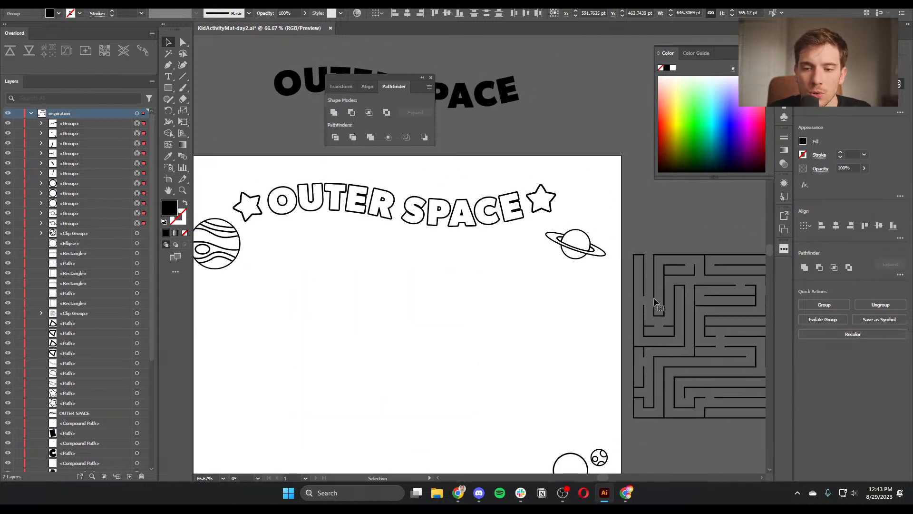
left_click(460, 347)
left_click_drag(422, 343, 485, 322)
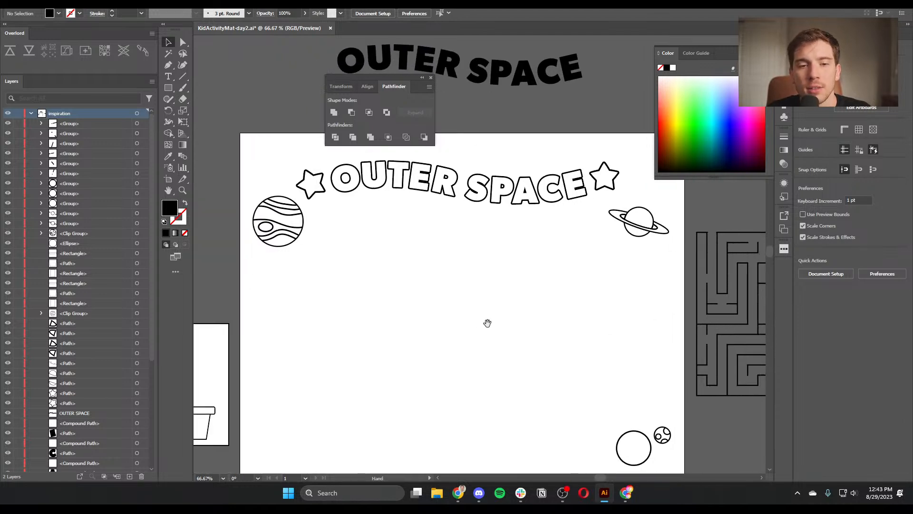
Add a text object below the striped planet with SPACE and MOON on separate lines
left_click(168, 76)
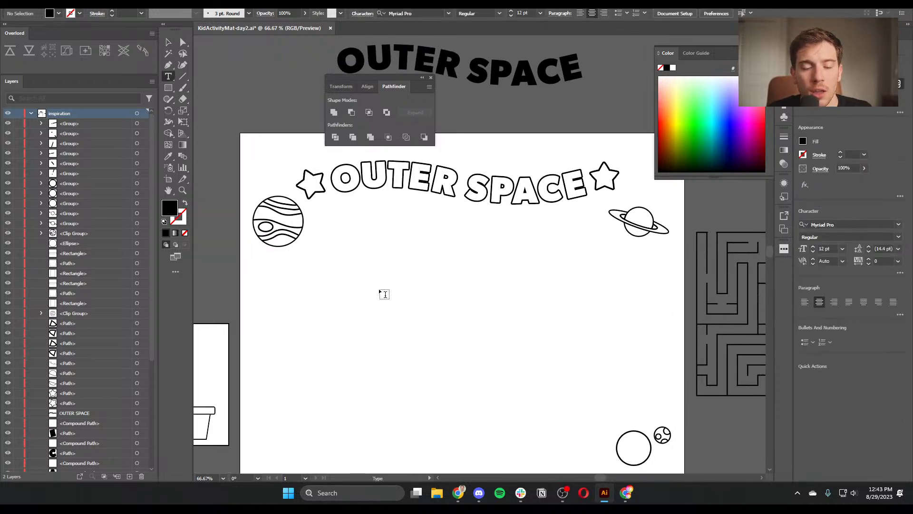
left_click(267, 299)
key("BackSpace")
type("SPACE")
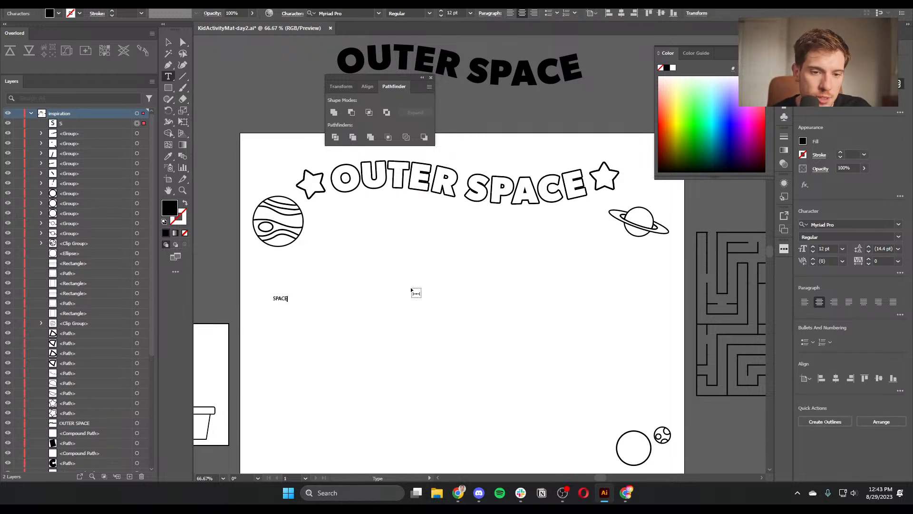
key("Return")
type("MOON")
key("Return")
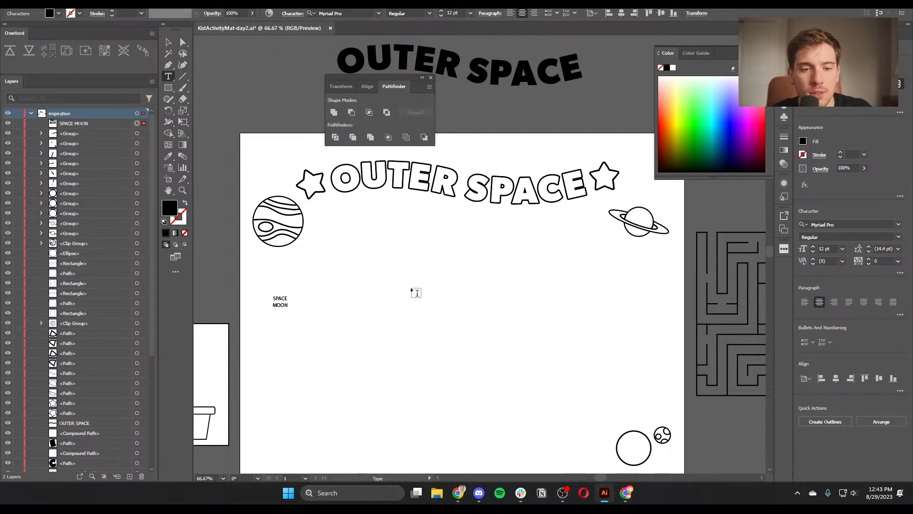
Set the word list's tracking to 80, left-align it, and place it near the artboard edge below the striped planet
key("ctrl+a")
key("alt+Right")
key("alt+Right")
key("alt+Right")
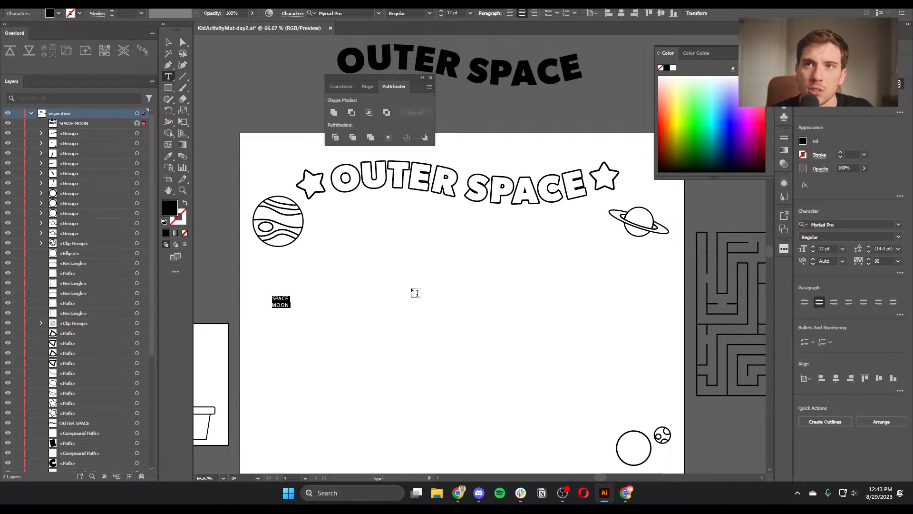
left_click(805, 301)
left_click(168, 40)
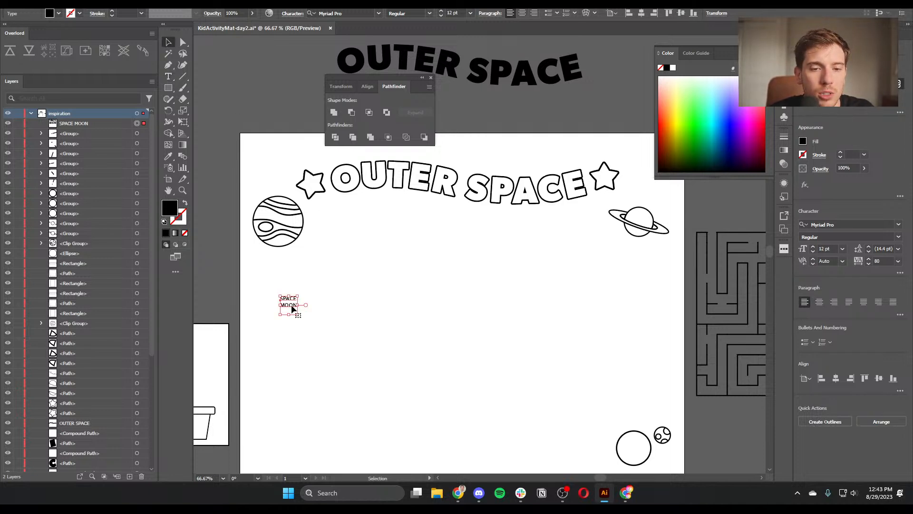
left_click_drag(292, 305, 269, 295)
Add COMET and STAR on new lines at the end of the word list
double_click(268, 295)
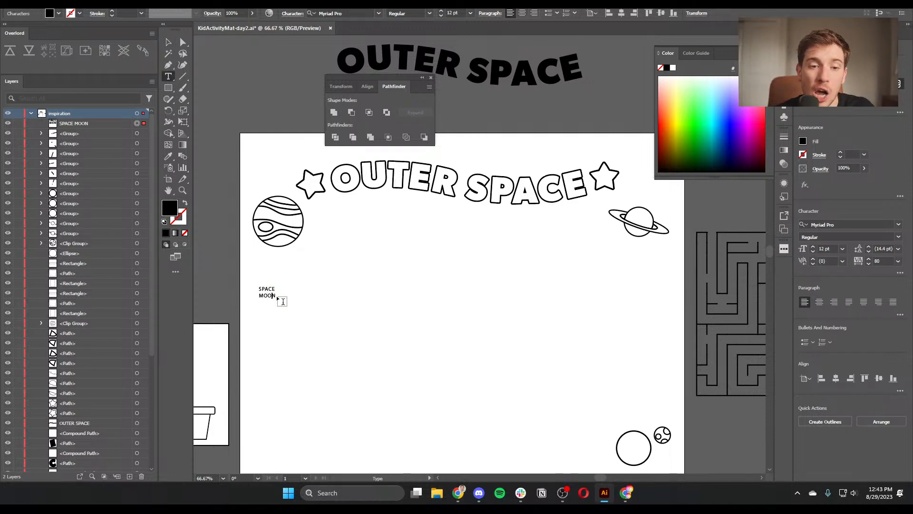
type("COMET")
key("Return")
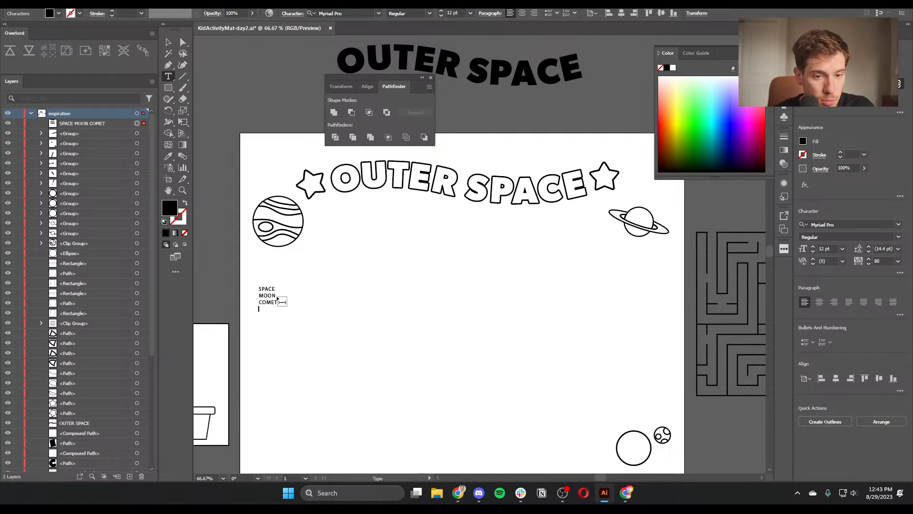
type("STAR")
left_click(167, 42)
left_click(391, 303)
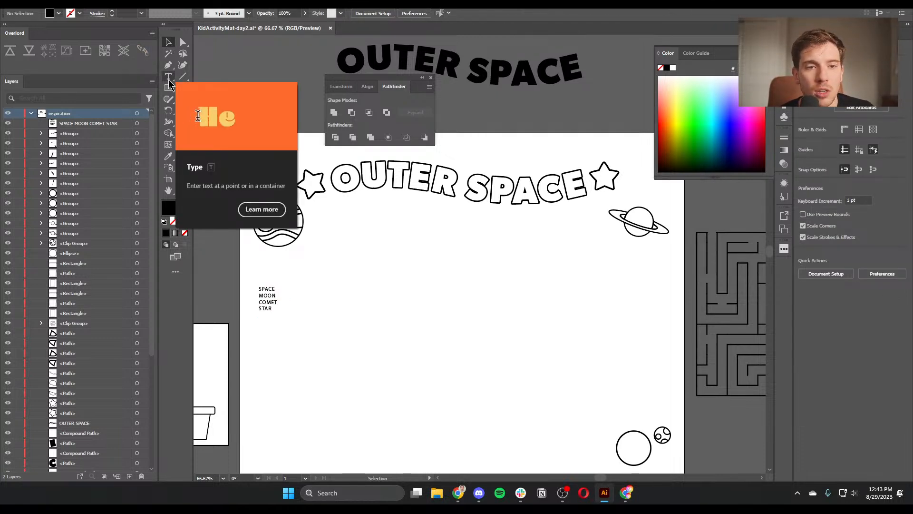
Add JET and ASTEROID on separate lines after STAR in the word list and deselect it
double_click(267, 308)
double_click(268, 308)
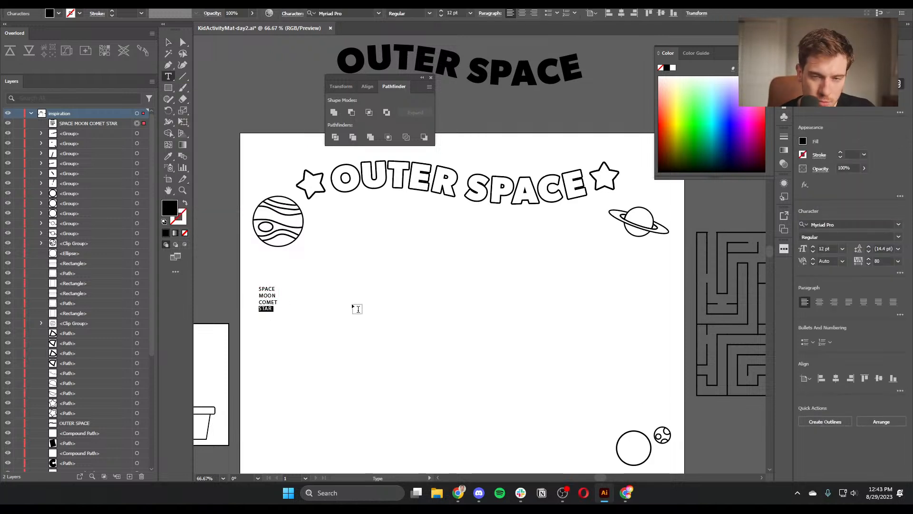
key("Left")
key("Return")
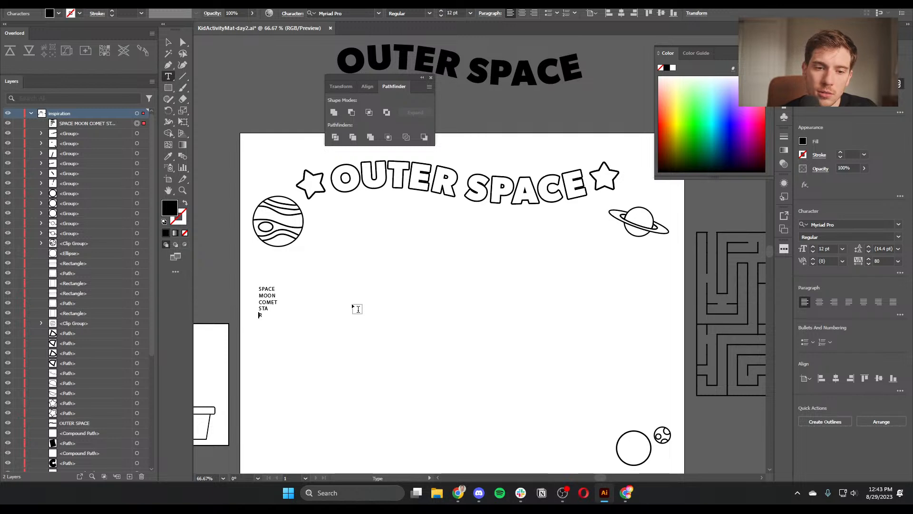
key("BackSpace")
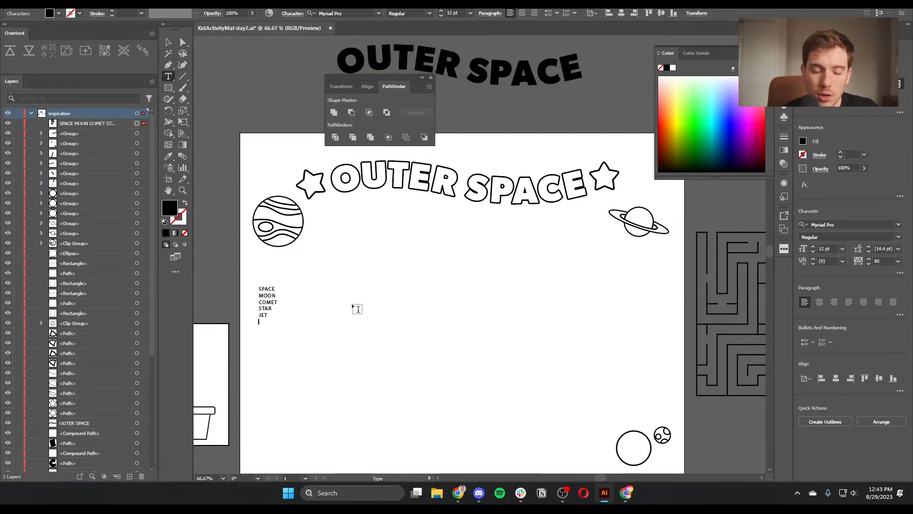
type("ASTEROID")
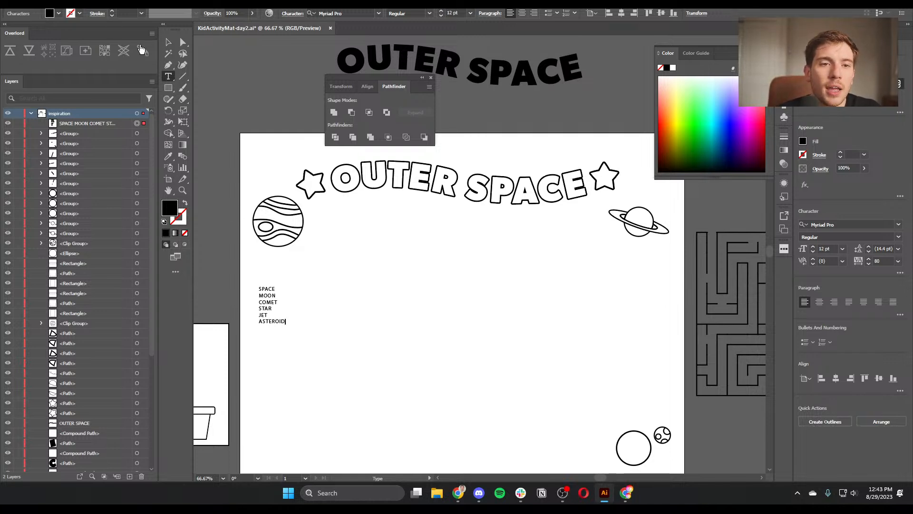
key("Escape")
left_click(320, 235)
Duplicate the word list to the middle of the artboard and enlarge the copy to about 31.29 pt
left_click(266, 305)
left_click_drag(267, 304, 501, 377)
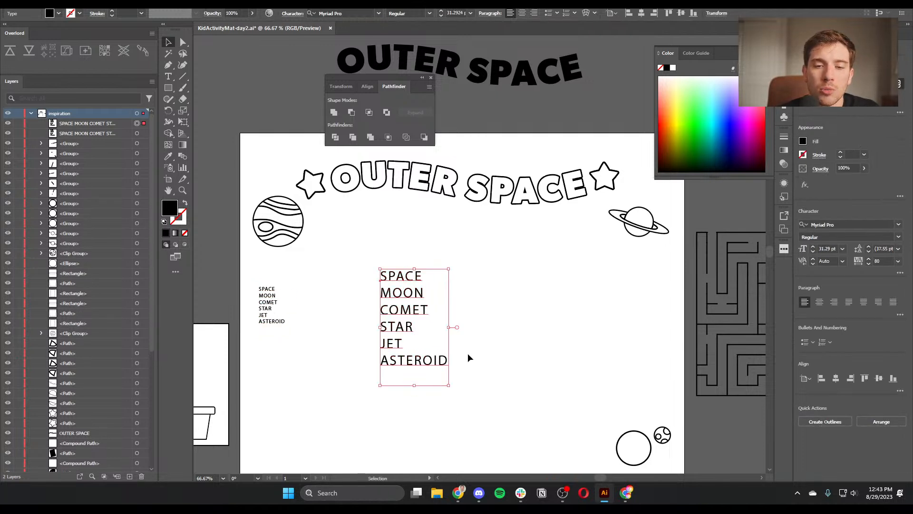
left_click(410, 298)
left_click(410, 299)
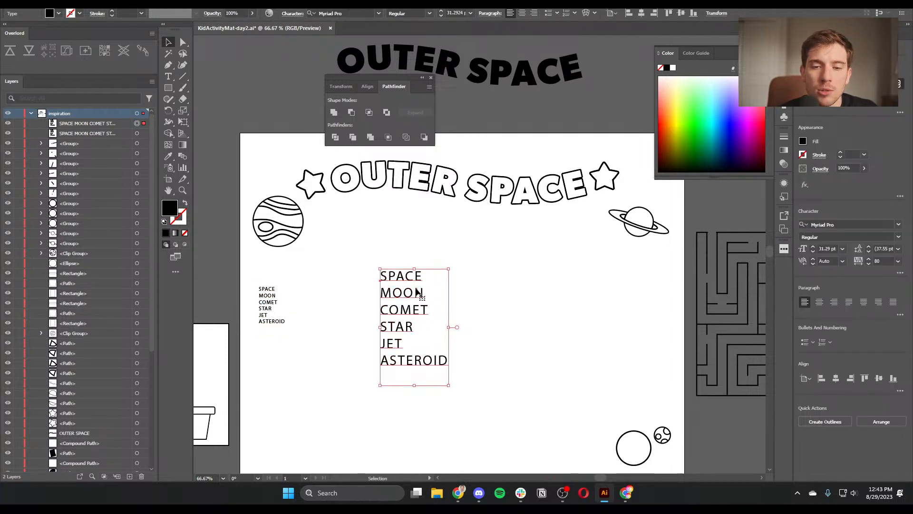
Replace all text in the enlarged word list copy with the random string LKSDUHGV:?OASDEHG:OSDG
double_click(415, 292)
double_click(419, 293)
key("ctrl+a")
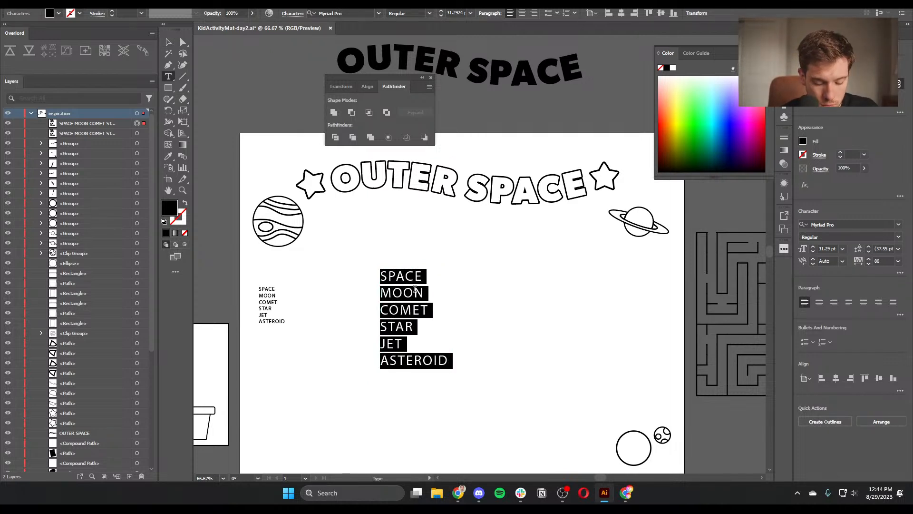
type("LKSDUHGV:?OASDEHG:OSDG")
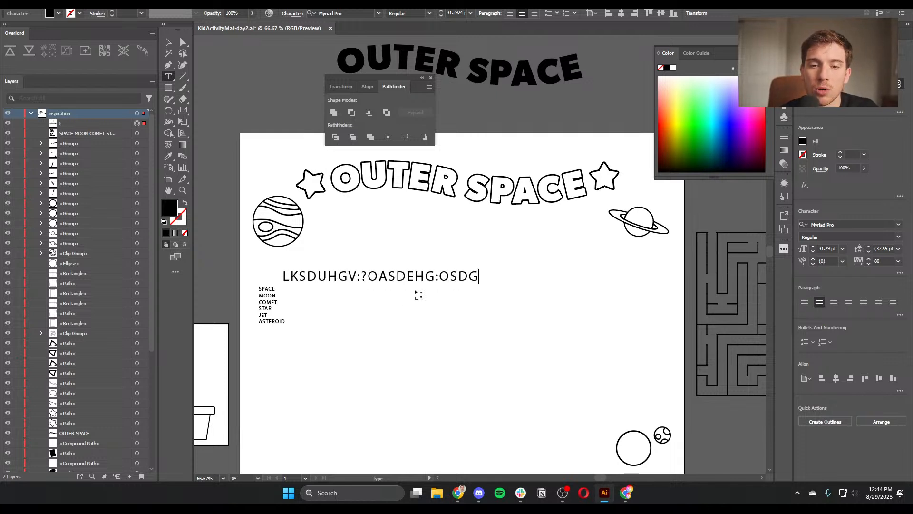
Remove the colons and question mark from the random letter string and shift it towards the middle of the artboard
key("Left")
key("Left")
key("Left")
key("BackSpace")
key("Left")
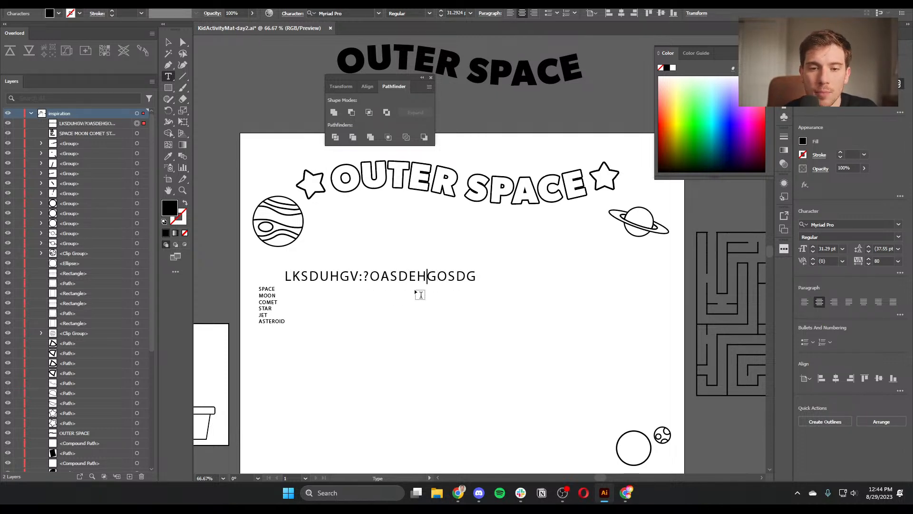
key("Left")
key("Left")
key("Left")
key("Left")
key("Left")
key("Left")
key("Left")
key("Left")
key("BackSpace")
key("BackSpace")
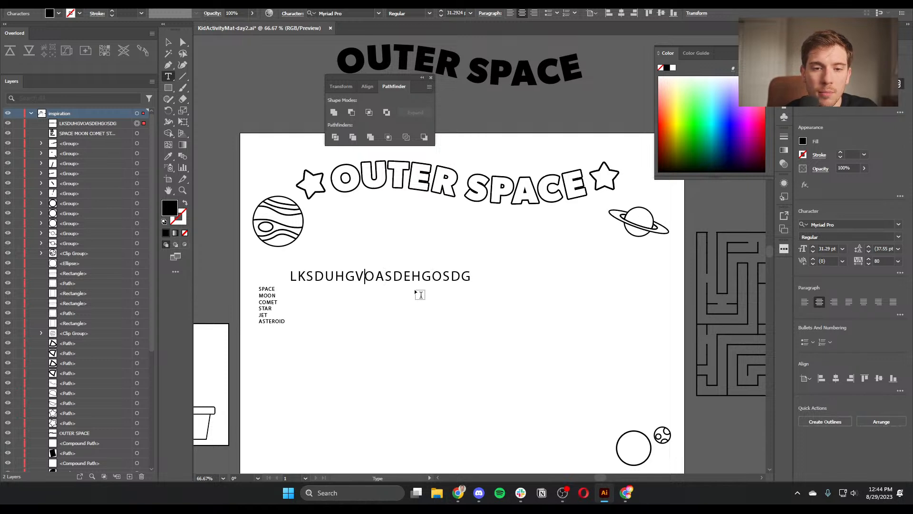
left_click(168, 42)
left_click_drag(356, 275, 407, 268)
Break the letter string so that each of its first eleven letters, LKSDUHGVOAS, stands on its own line
double_click(399, 269)
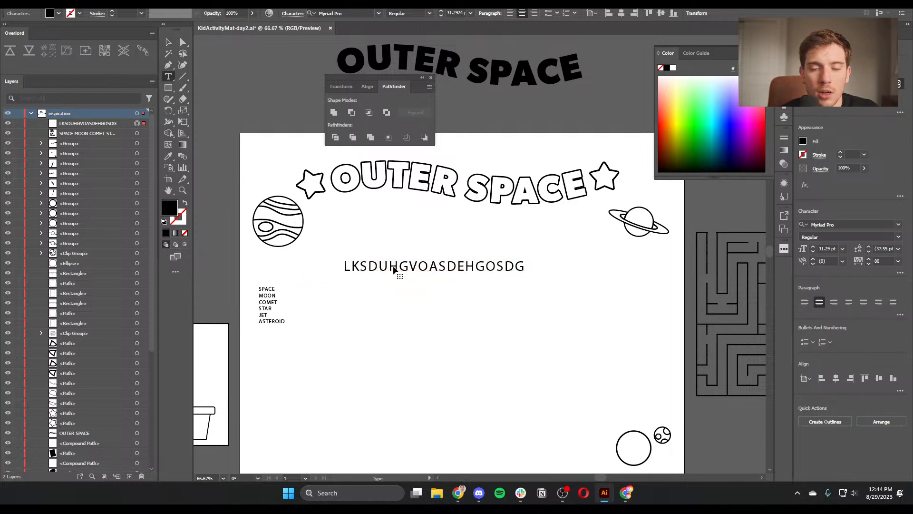
key("ctrl+a")
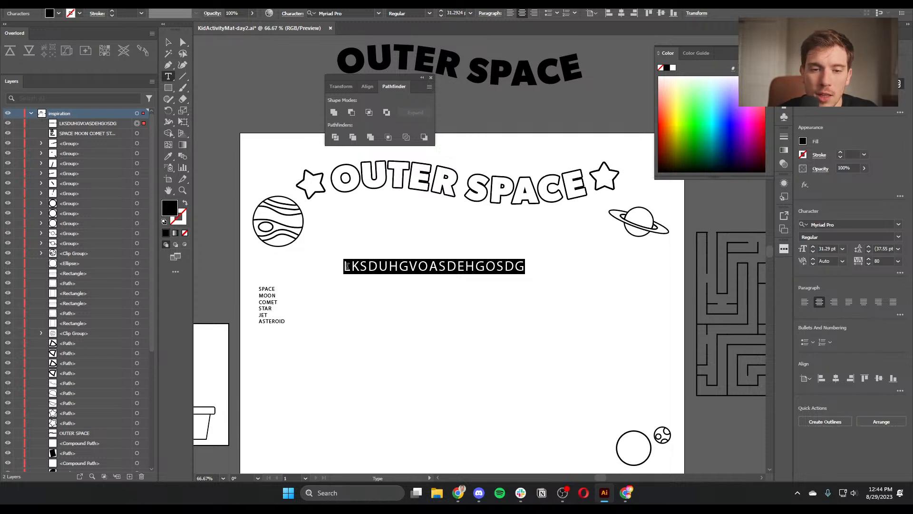
left_click(352, 267)
key("Return")
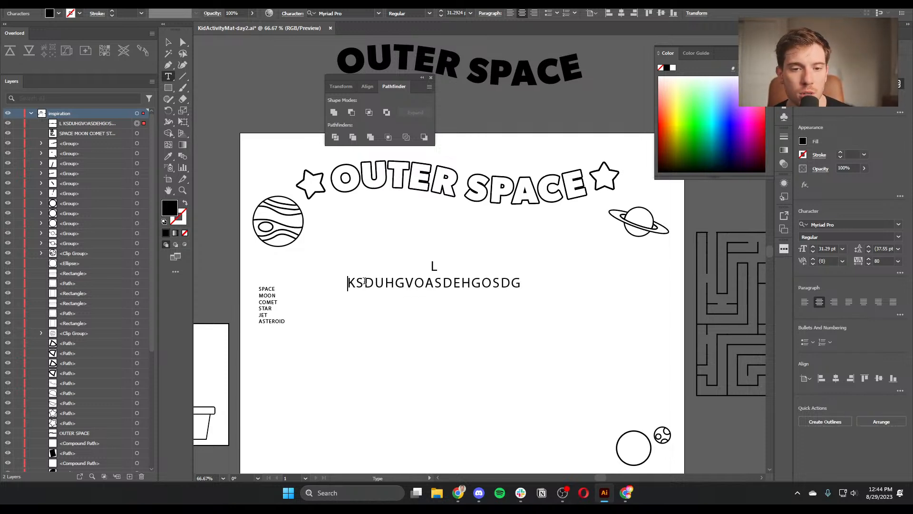
key("Return")
key("Right")
key("Return")
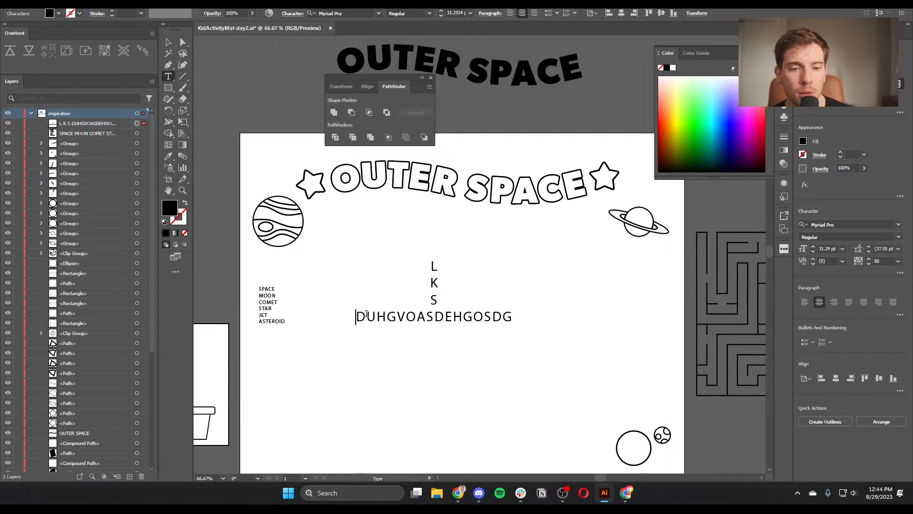
key("Right")
key("Return")
key("Right")
key("Return")
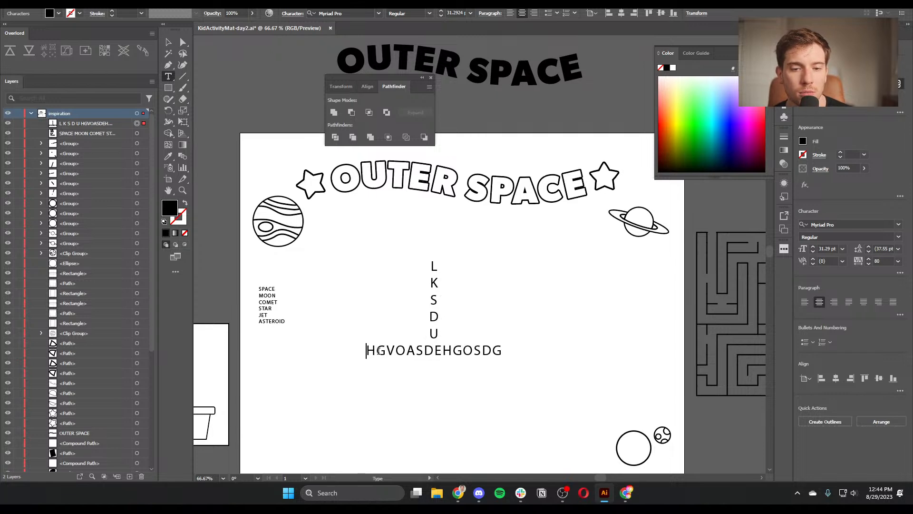
key("Right")
key("Return")
key("Right")
key("Return")
key("Right")
key("Return")
key("Right")
key("Return")
key("Right")
key("Return")
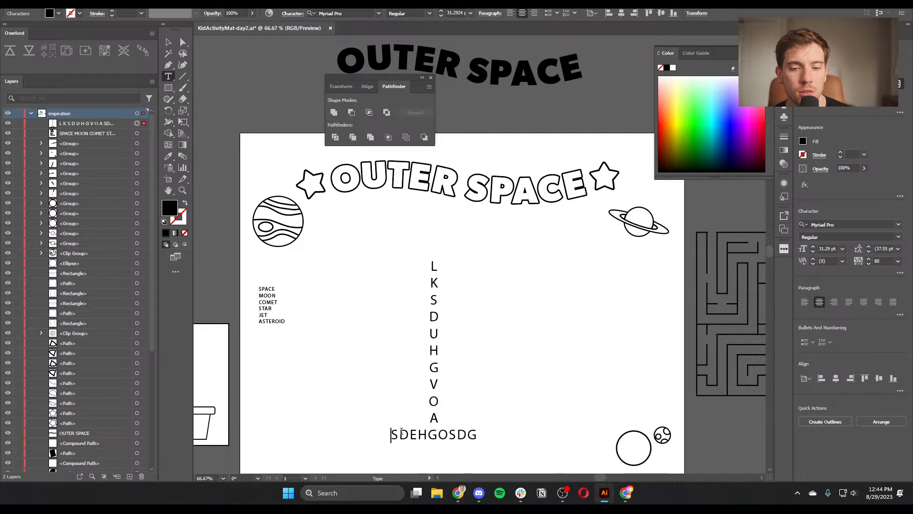
key("Right")
key("Return")
Delete the leftover letters DEHGOSDG and the empty line below the letter column, and finish editing the text
left_click_drag(398, 452, 490, 465)
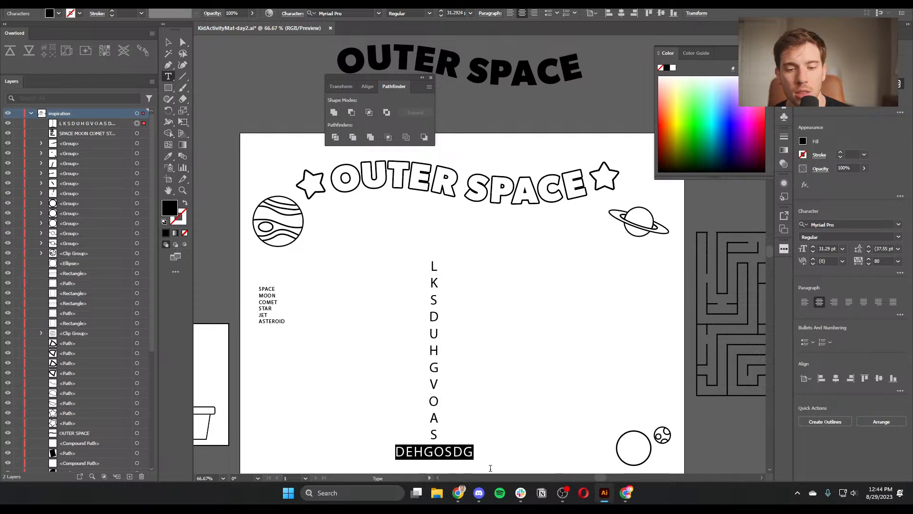
key("BackSpace")
key("BackSpace")
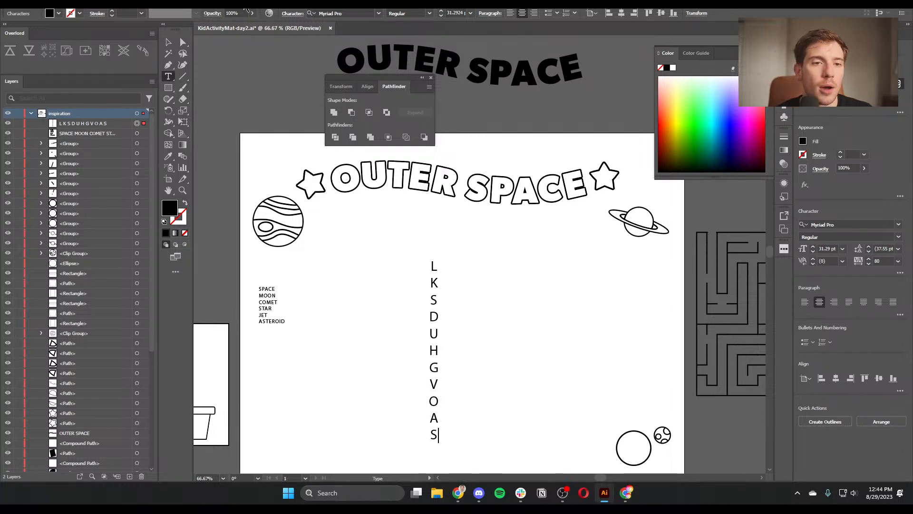
key("Escape")
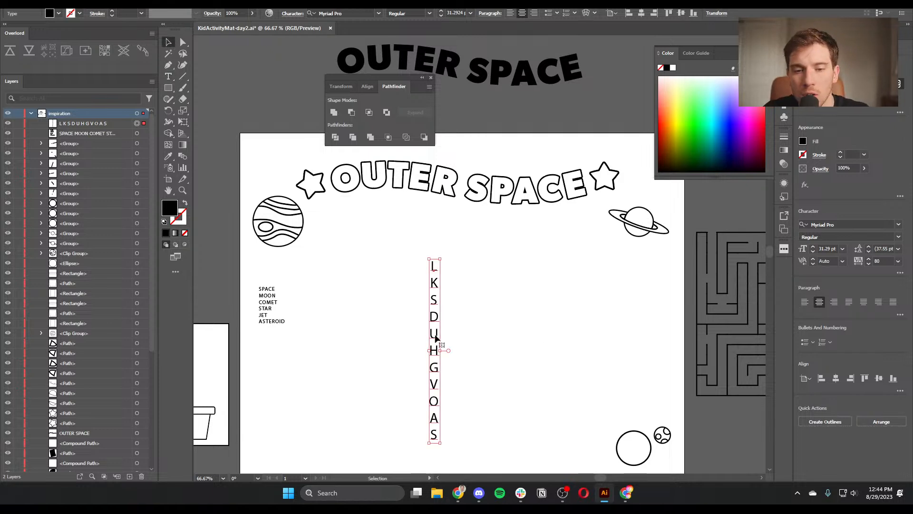
Move the letter column nearer the word list and duplicate it at equal spacing into an 11-column letter grid
left_click_drag(434, 305, 387, 310)
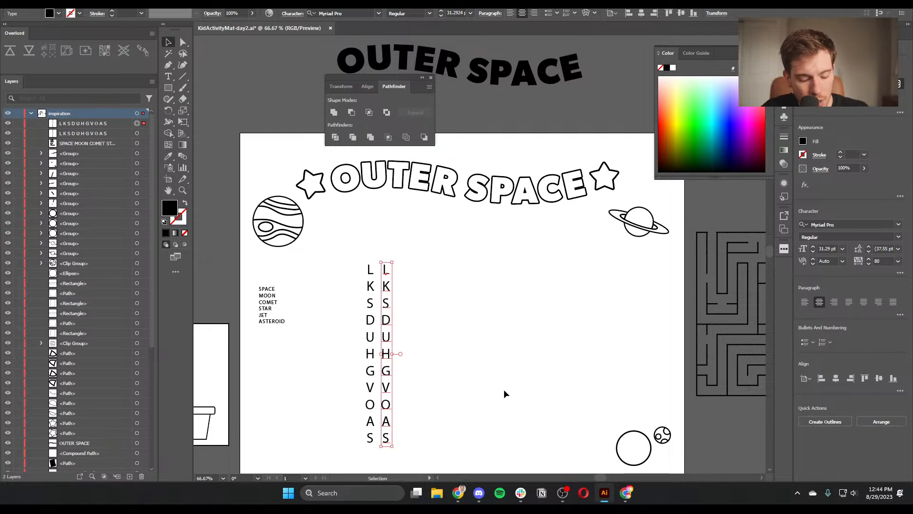
key("ctrl+d")
key("ctrl+d")
key("ctrl+d")
key("ctrl+d")
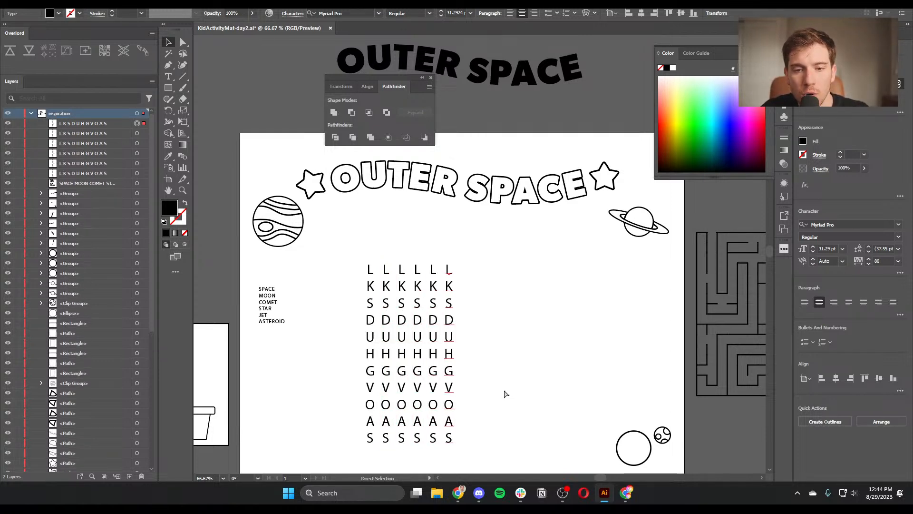
key("ctrl+d")
key("ctrl+d")
key("ctrl+d")
key("ctrl+d")
key("ctrl+d")
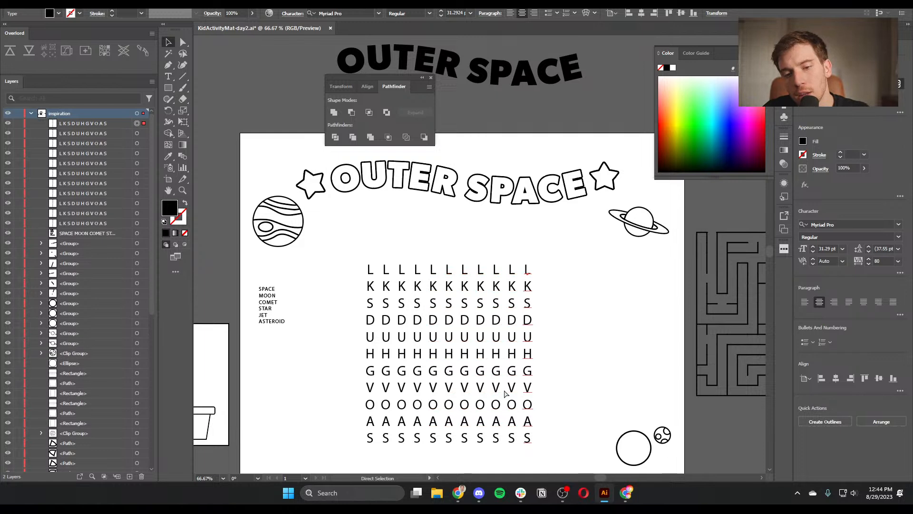
key("v")
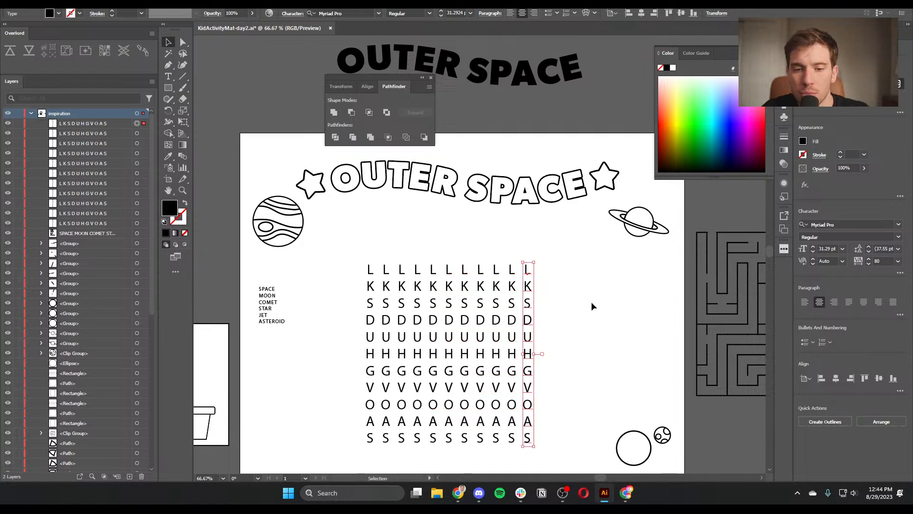
Select all letter columns, open the floating Align options and move them clear of the artwork, leaving the columns deselected
left_click(583, 321)
left_click_drag(562, 263, 330, 420)
left_click(900, 391)
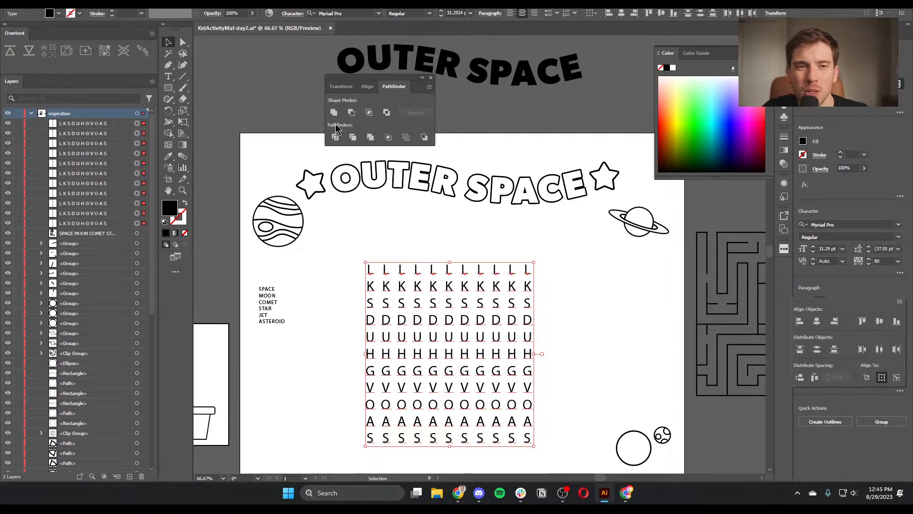
left_click(186, 8)
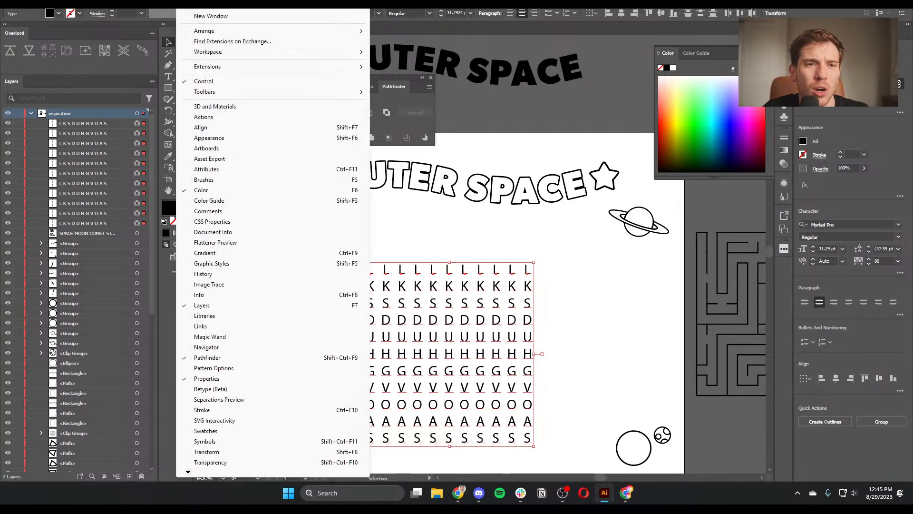
left_click(243, 130)
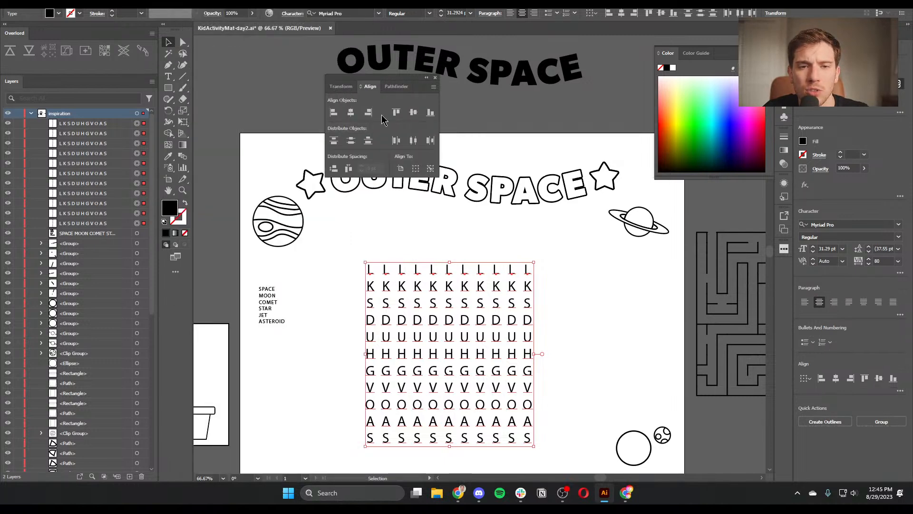
left_click_drag(388, 80, 241, 33)
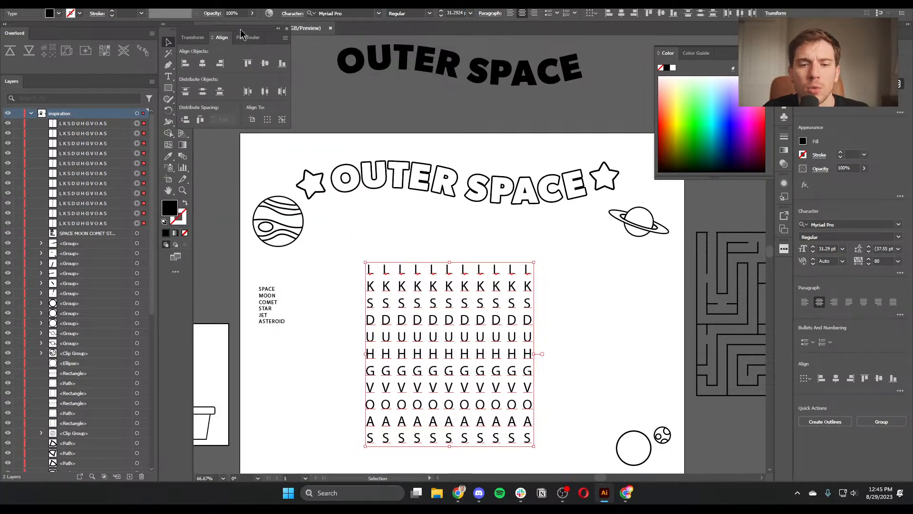
left_click(577, 293)
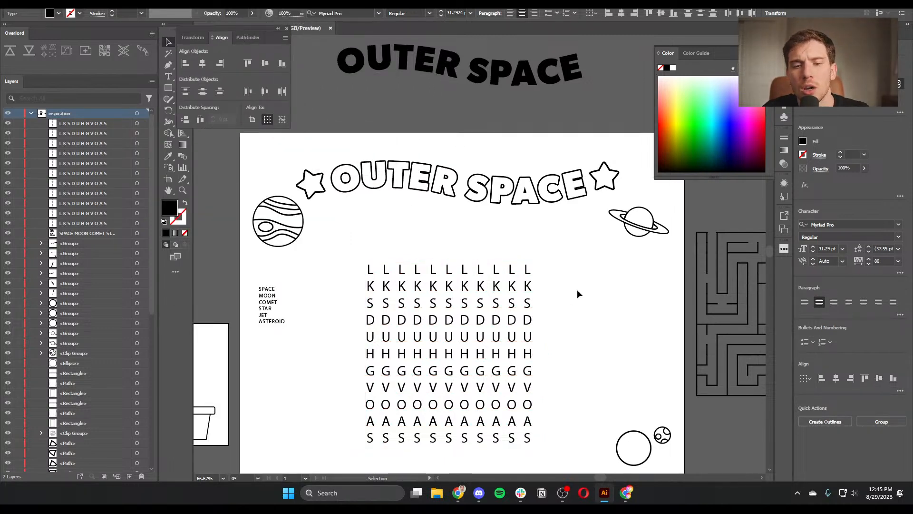
Spell MOON across the fourth row of the letter grid, starting in the fifth column
left_click(433, 347)
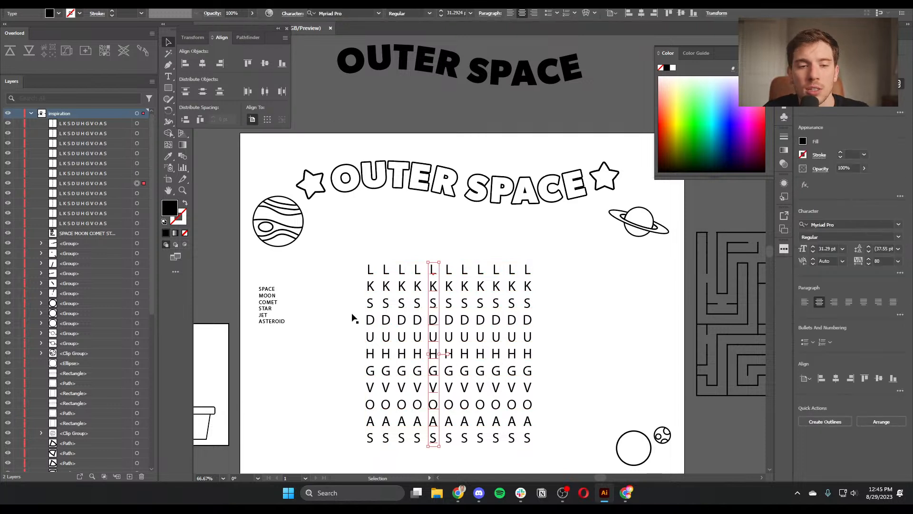
left_click(169, 77)
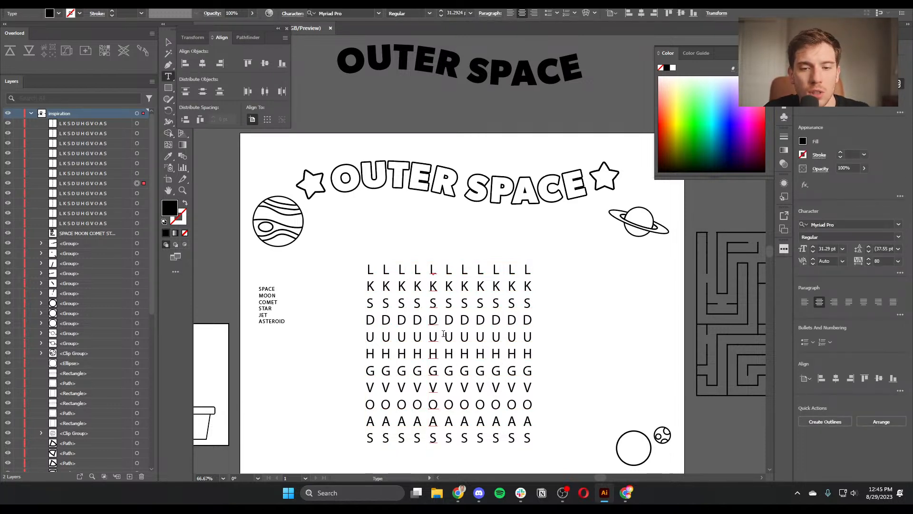
double_click(433, 319)
type("M")
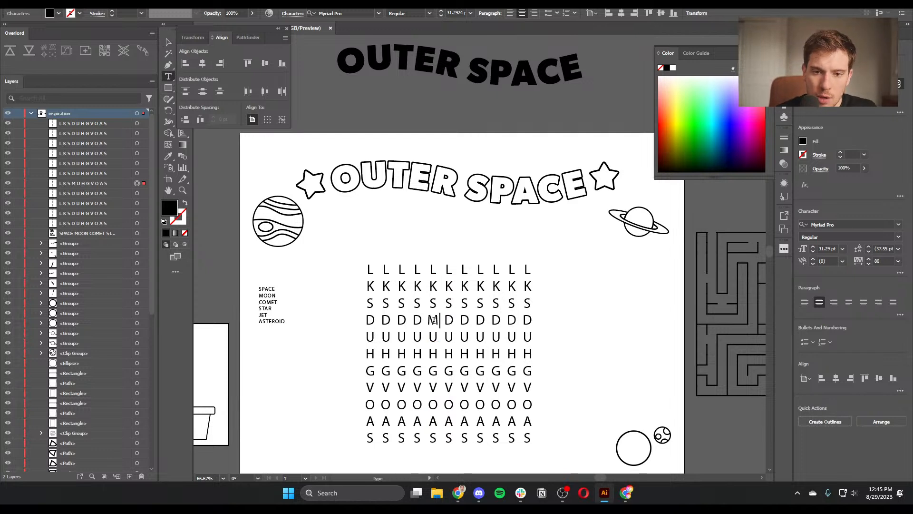
double_click(449, 320)
type("O")
double_click(464, 319)
type("O")
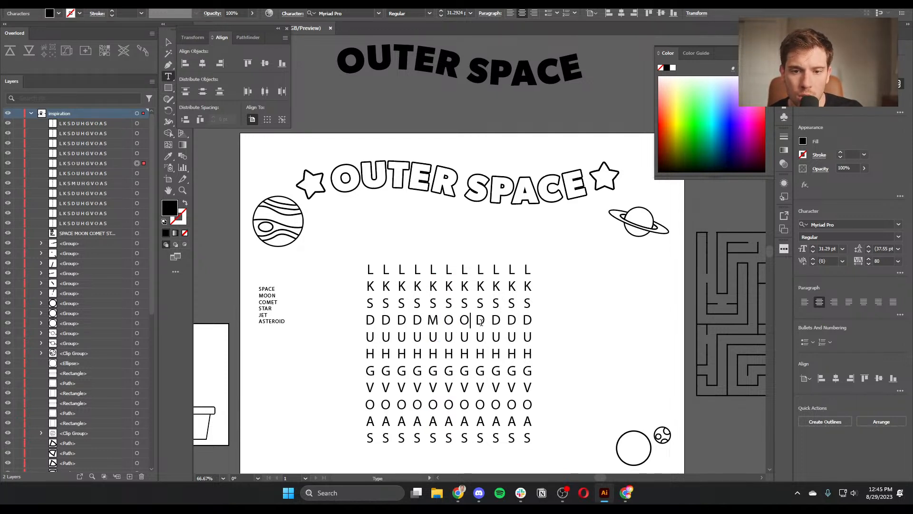
double_click(481, 320)
type("N")
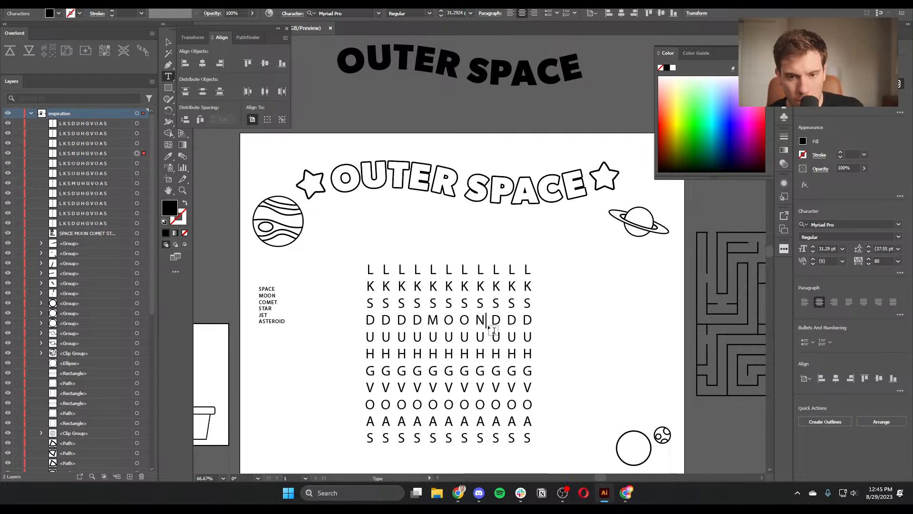
Spell ALIEN down the second column of the letter grid, from the seventh row to the last row
double_click(386, 370)
type("A")
double_click(386, 387)
type("L")
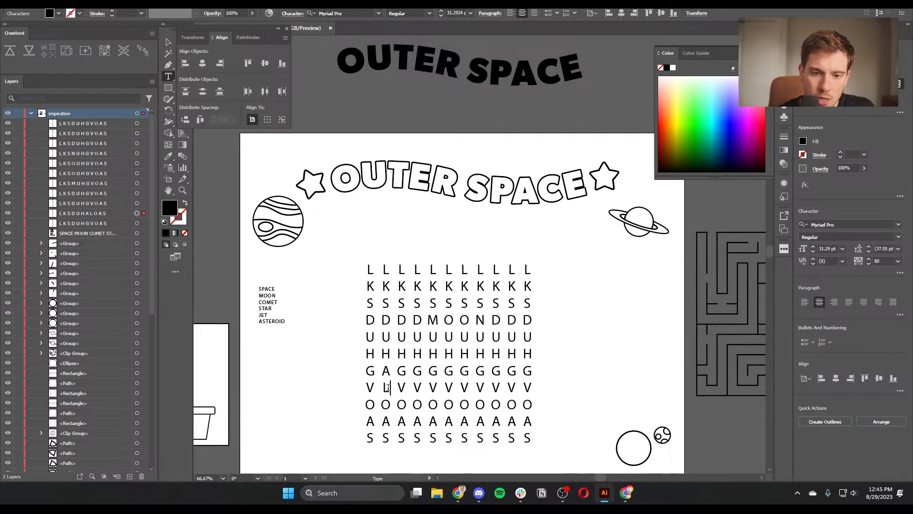
double_click(386, 403)
type("I")
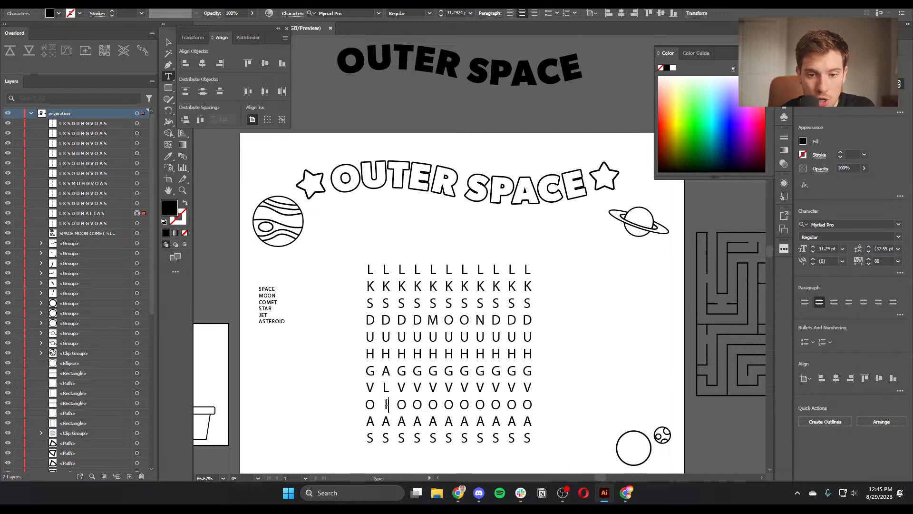
double_click(386, 420)
type("E")
double_click(386, 438)
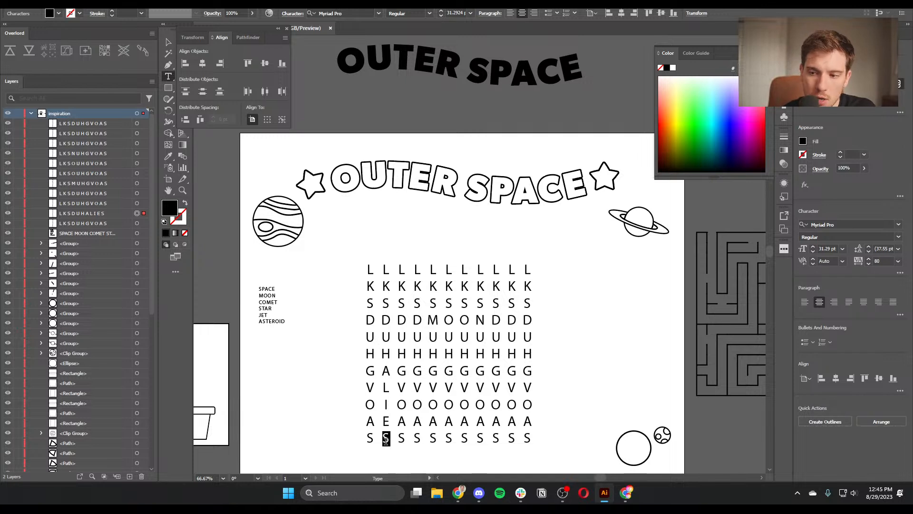
type("N")
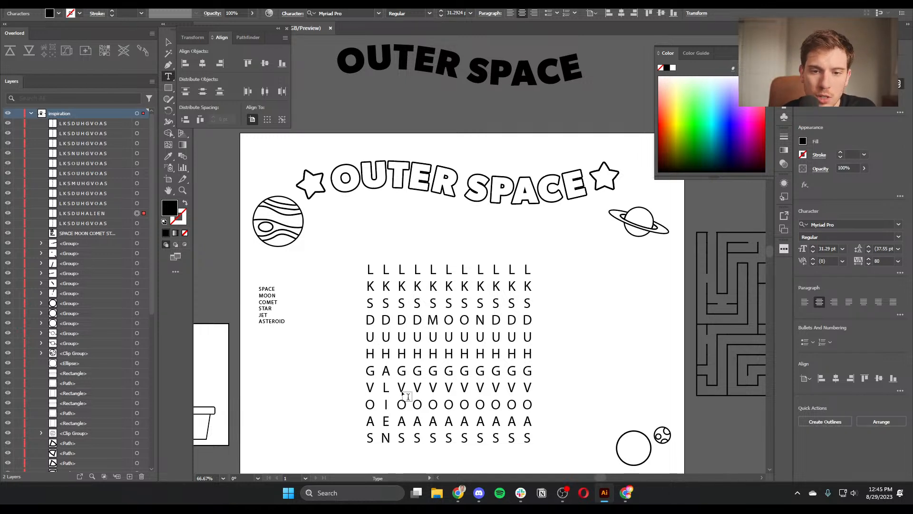
Spell COMET across the second row of the letter grid, starting in the second column
double_click(387, 286)
type("C")
double_click(402, 286)
type("O")
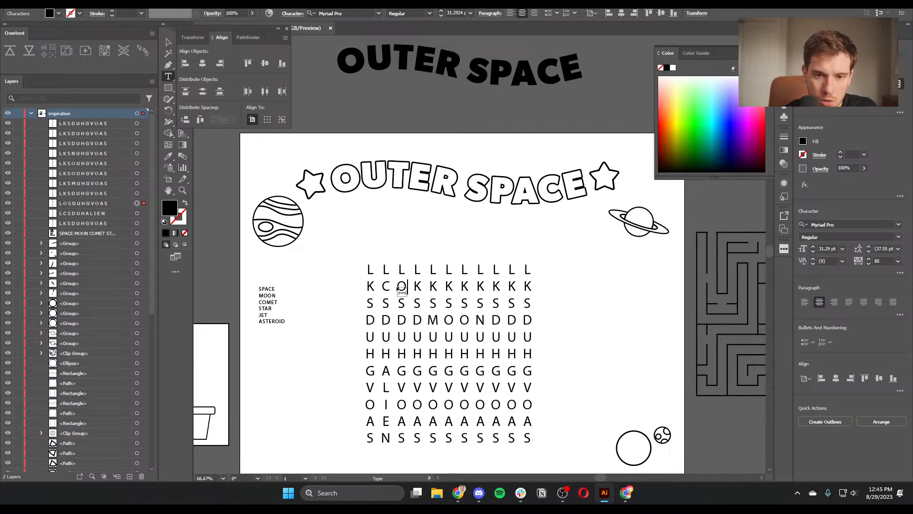
double_click(415, 287)
type("M")
double_click(433, 287)
type("E")
double_click(448, 286)
type("T")
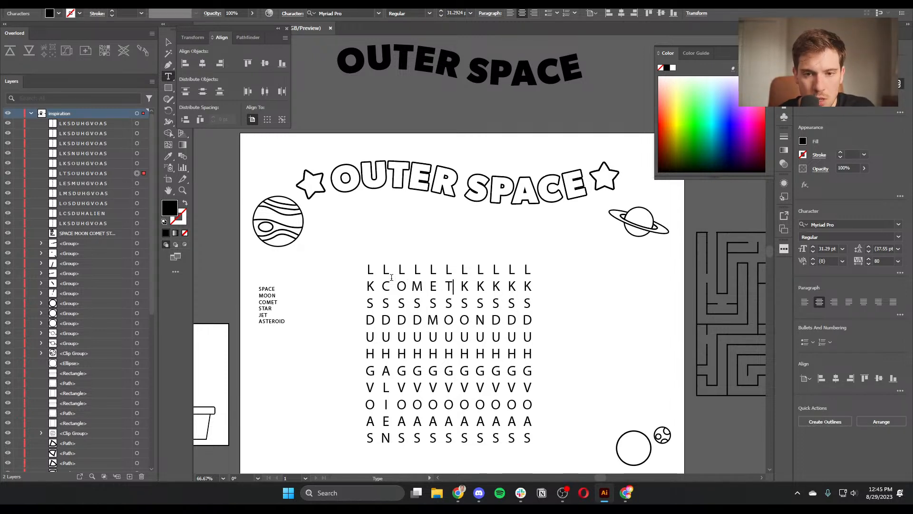
Replace the first-row letters in columns two to six of the letter grid with R, X, V, J and Z
double_click(386, 270)
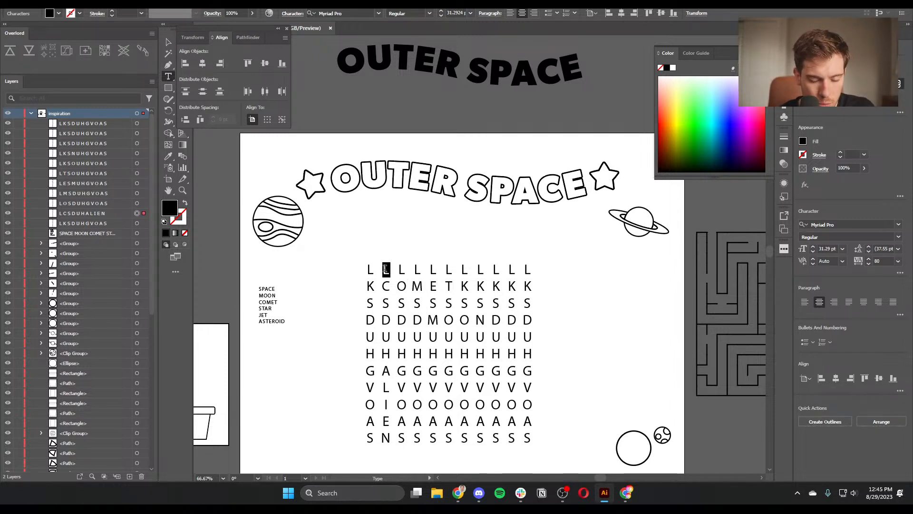
type("R")
double_click(402, 269)
type("X")
double_click(417, 269)
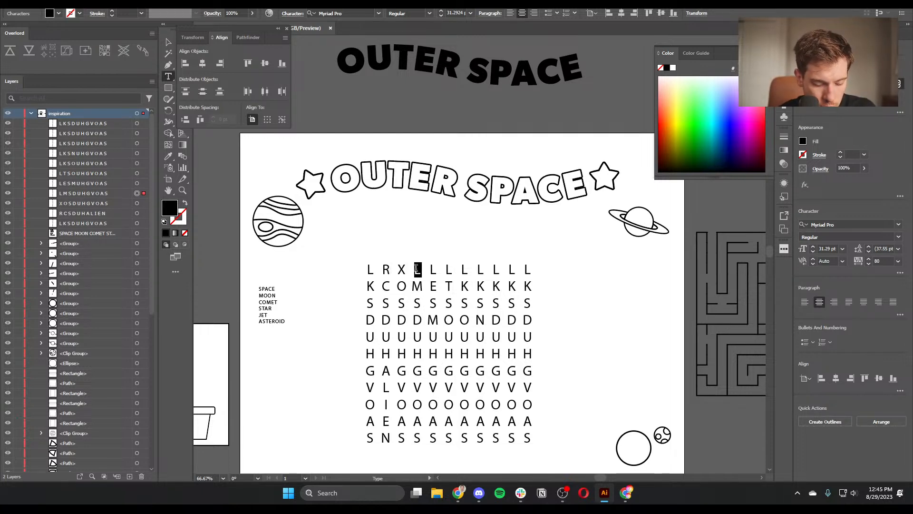
type("V")
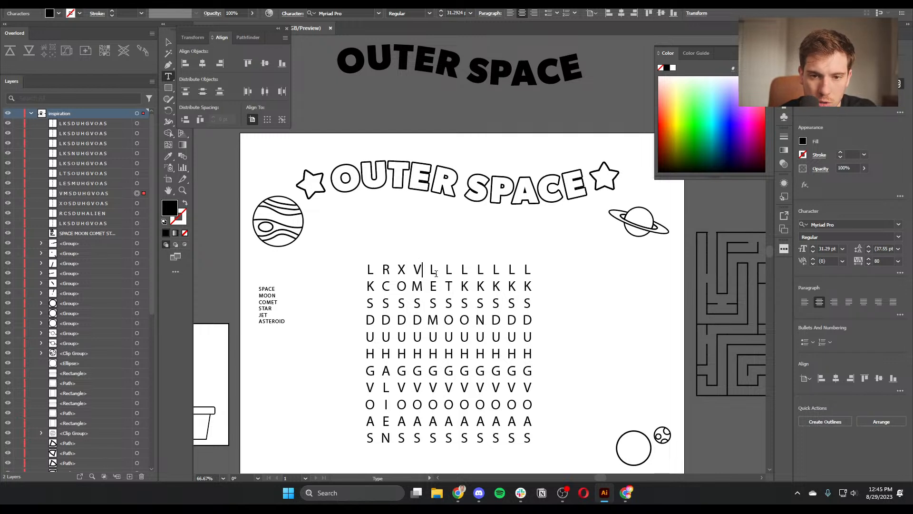
double_click(433, 269)
type("J")
double_click(448, 270)
type("Z")
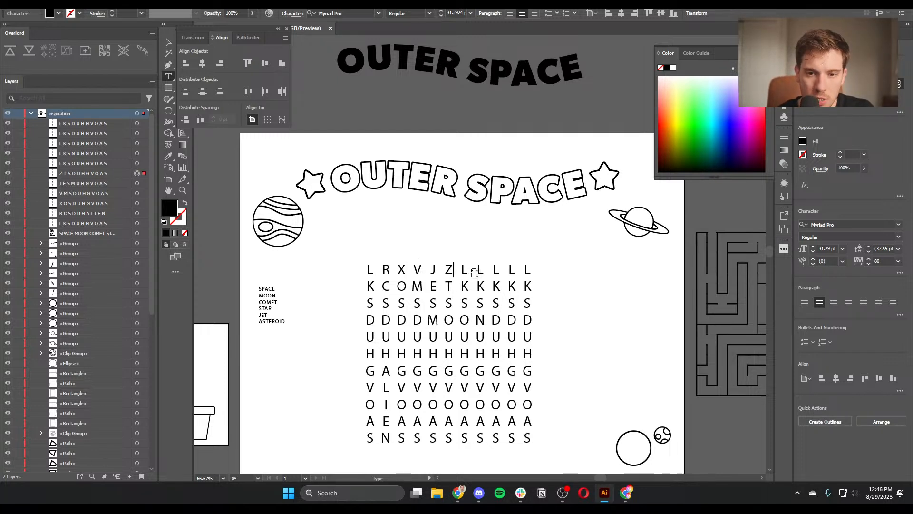
Replace the first-row letters in columns seven to eleven of the letter grid with P, Y, Q, E and B
double_click(465, 270)
type("P")
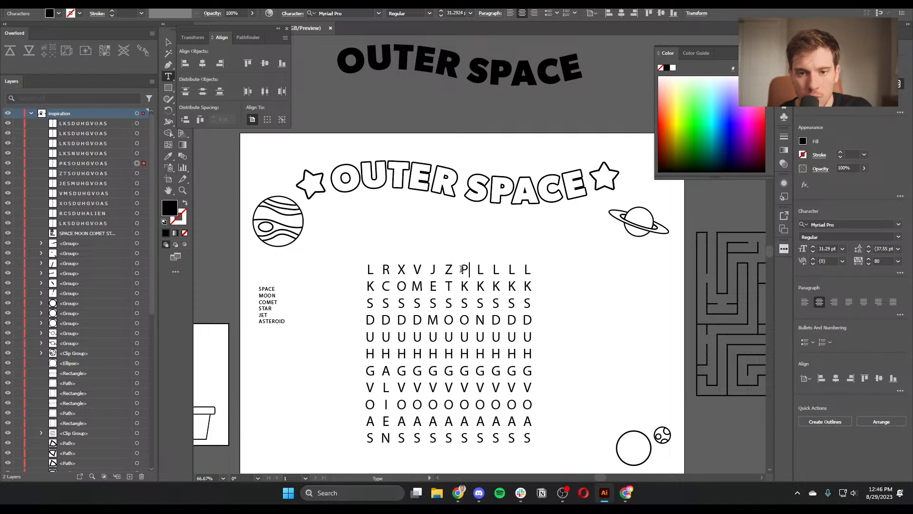
double_click(481, 270)
type("Y")
double_click(496, 270)
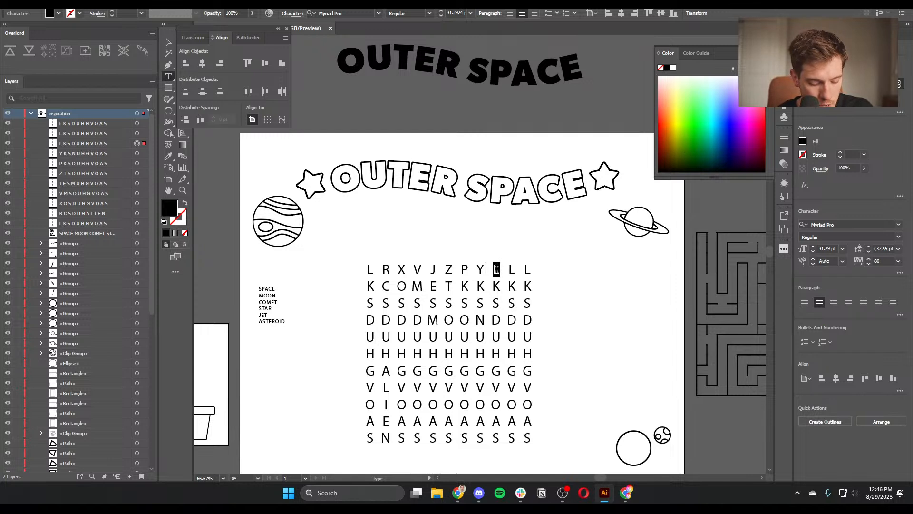
type("Q")
double_click(513, 270)
type("E")
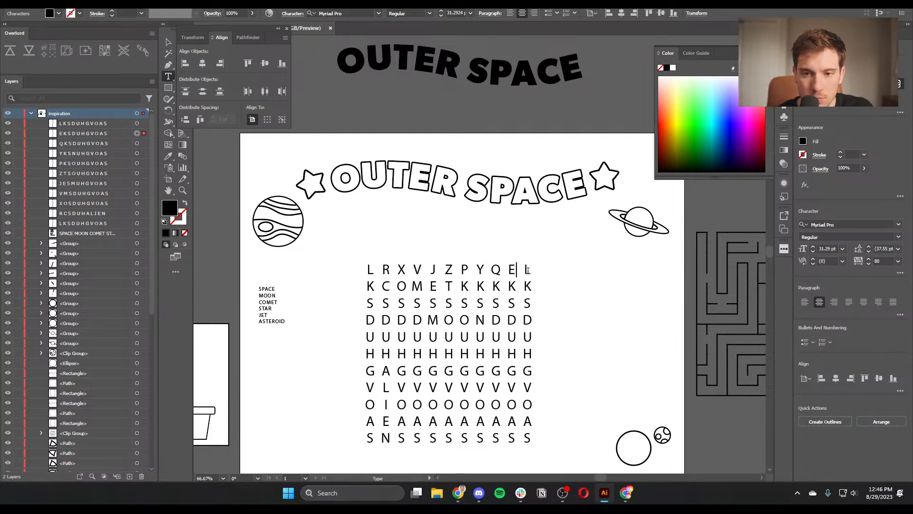
double_click(528, 269)
type("B")
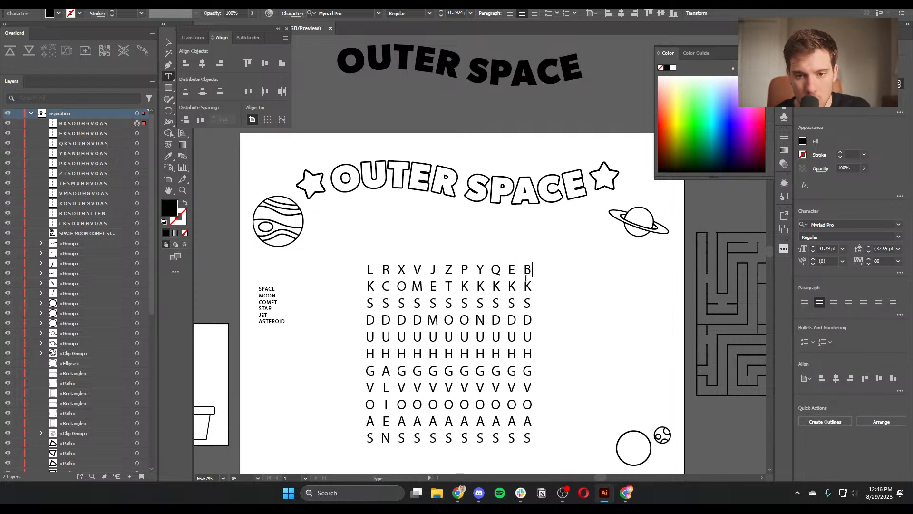
Replace the last four letters of the grid's second row with V, Y, A and U
double_click(480, 286)
type("V")
double_click(495, 286)
type("Y")
double_click(512, 286)
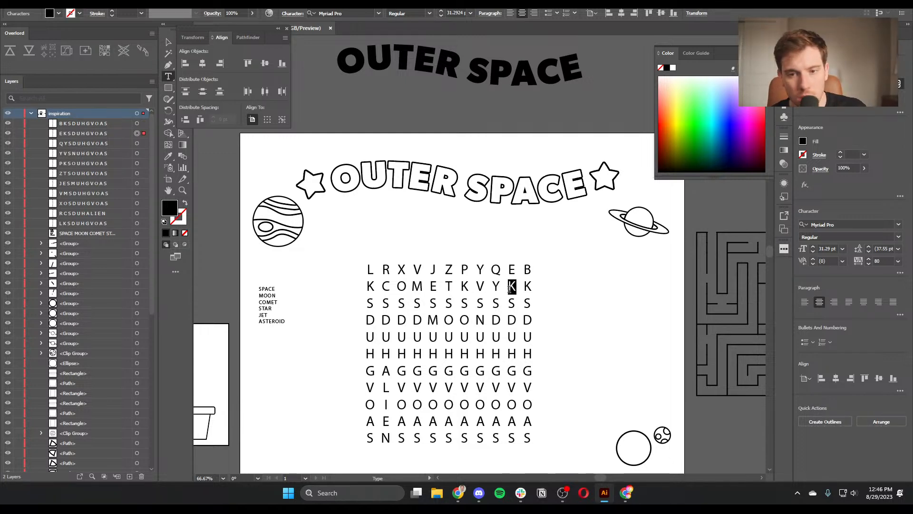
type("A")
double_click(527, 286)
type("U")
Replace the entire text of the last letter column with NOSDNVOSD
double_click(528, 303)
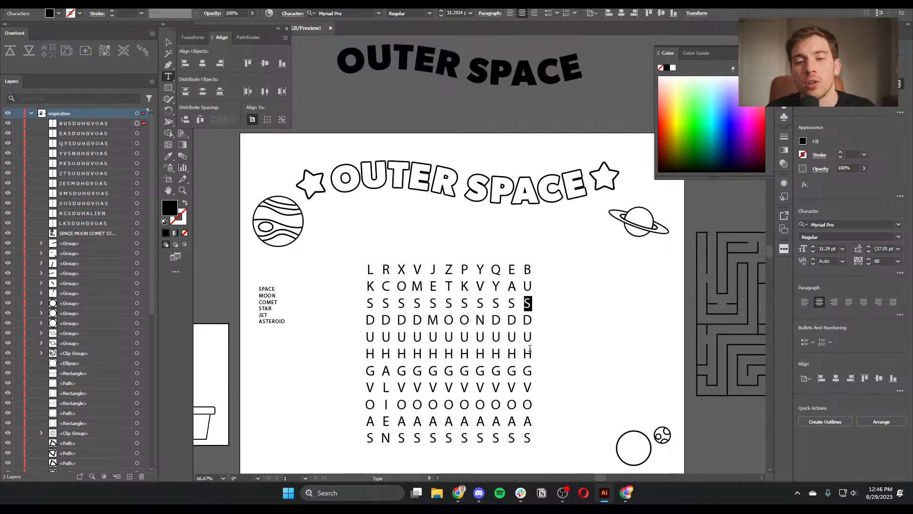
key("ctrl+a")
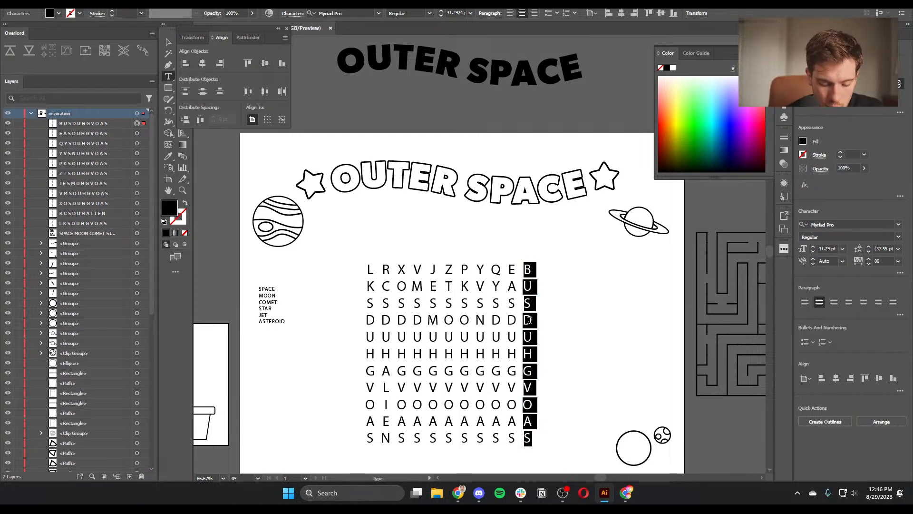
type("NOSDNVOSD")
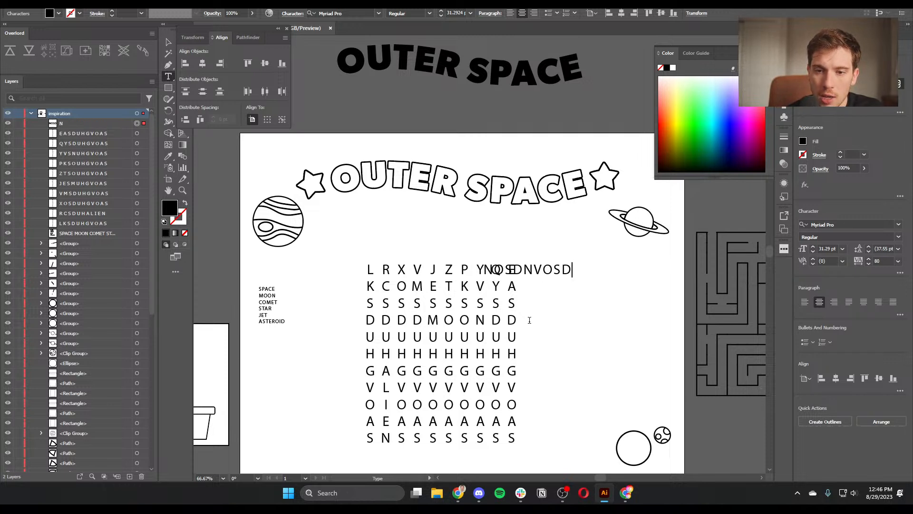
Break NOSDNVOSD into one letter per line so it runs down as the last column
key("Left")
key("Left")
key("Left")
key("Left")
key("Left")
key("Left")
key("Left")
key("Left")
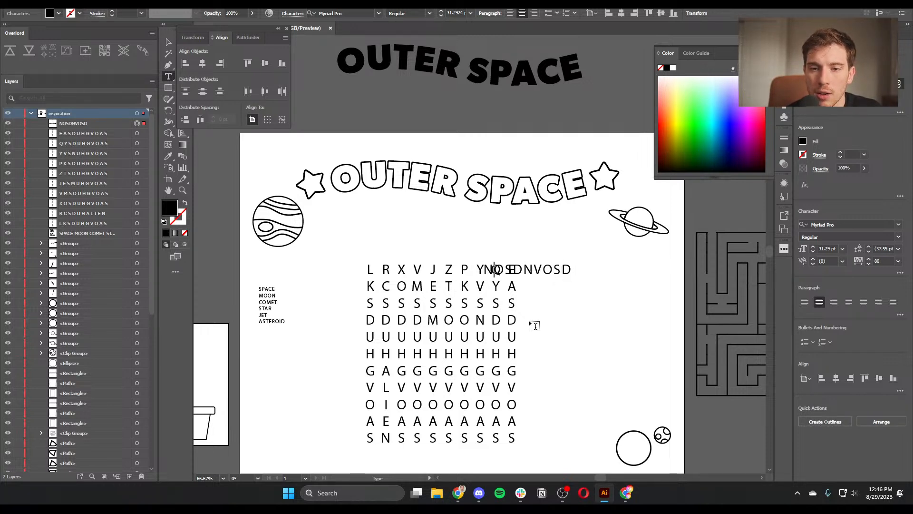
key("Return")
key("Right")
key("Return")
key("Right")
key("Return")
key("Right")
key("Return")
key("Right")
key("Return")
key("Right")
key("Return")
key("Right")
key("Return")
key("Right")
key("Return")
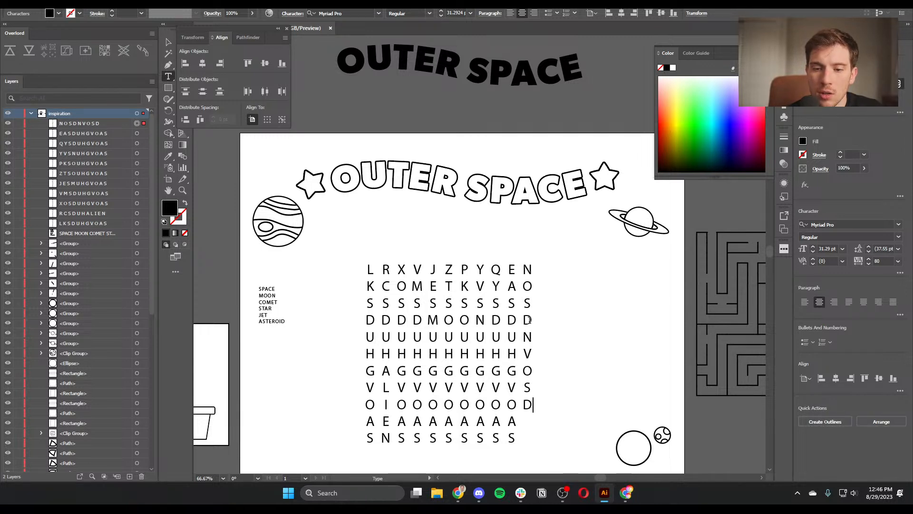
Add F and D on separate lines at the end of the last letter column and finish text editing
type("FD")
key("Return")
key("Escape")
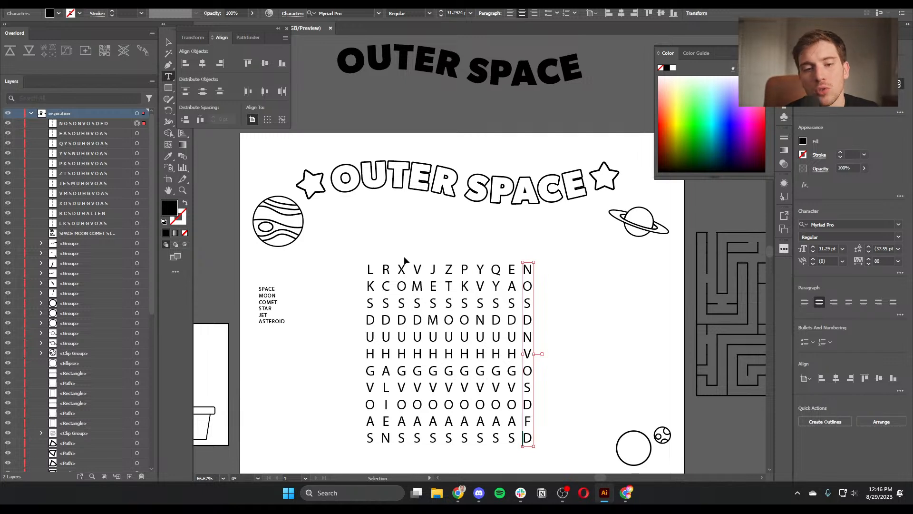
Select all the letter columns and set their leading to 50 pt, also trying 40 pt and 60 pt, and deselect them
key("v")
left_click_drag(340, 251, 554, 475)
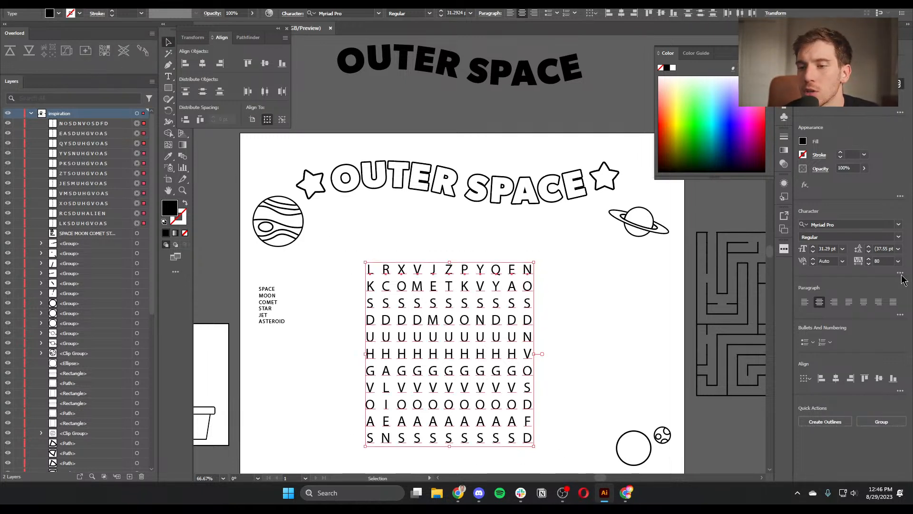
left_click(879, 248)
type("50")
key("Return")
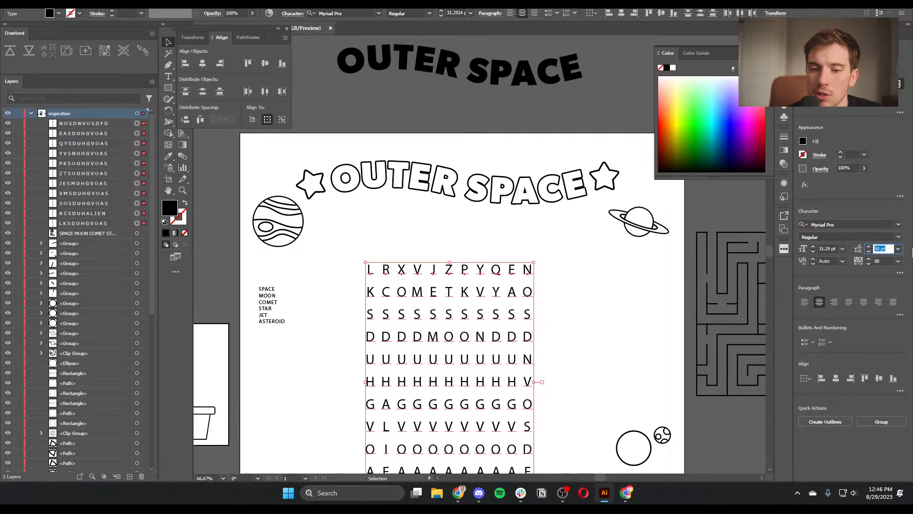
type("40")
key("Return")
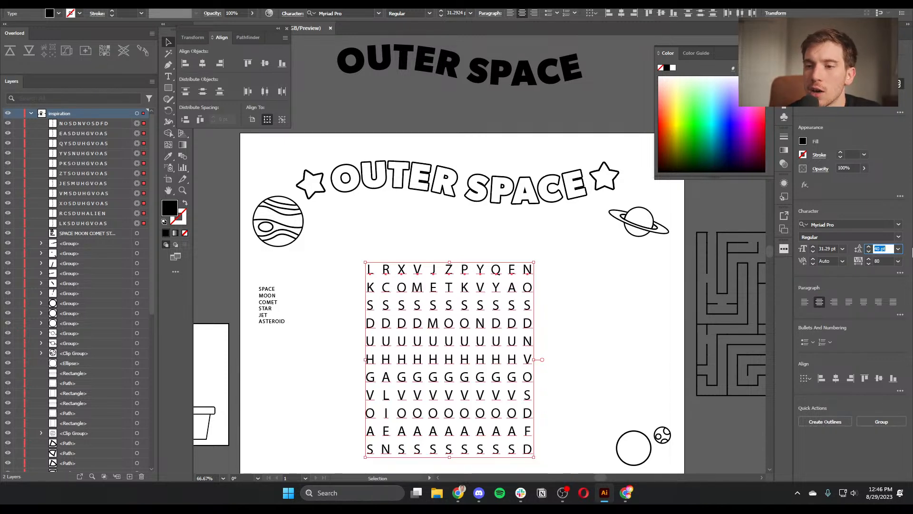
type("60")
key("Return")
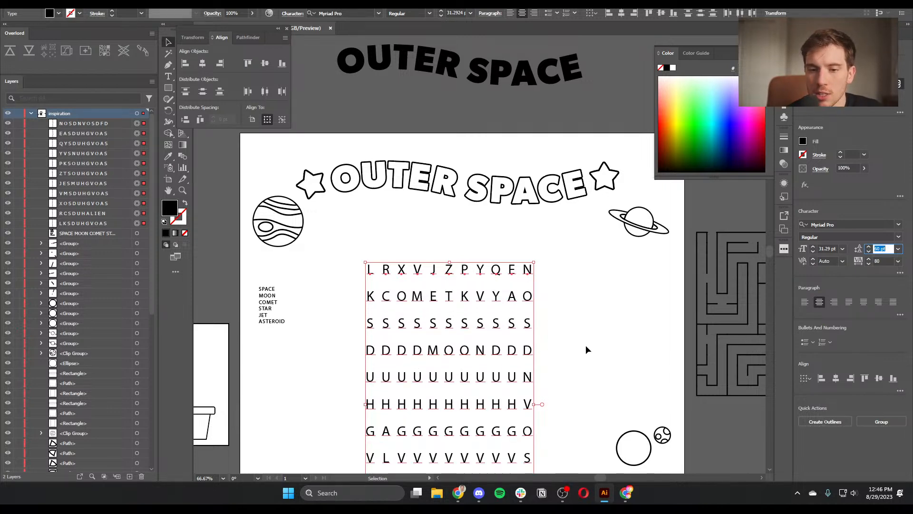
left_click(586, 346)
Move the last letter column slightly outward and distribute all columns evenly by their horizontal centers
left_click_drag(586, 345, 531, 285)
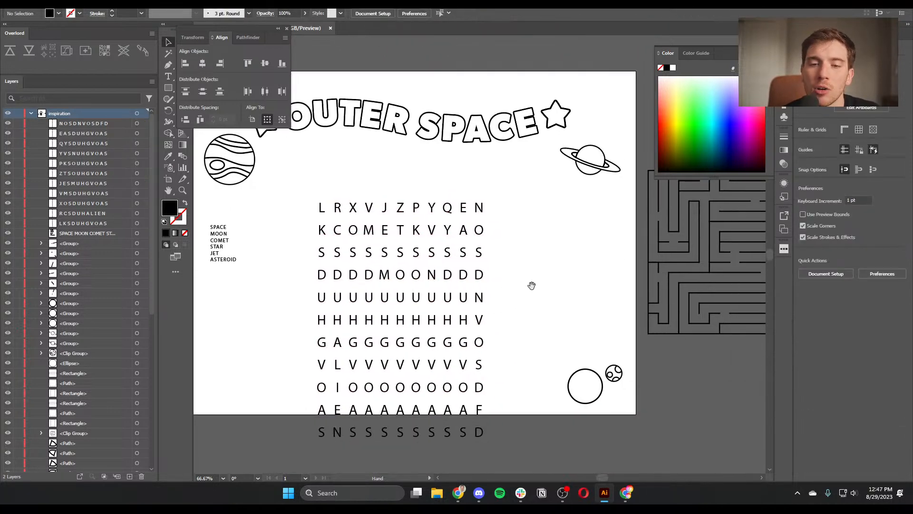
left_click(479, 297)
left_click_drag(478, 297, 495, 298)
left_click_drag(537, 378, 317, 401)
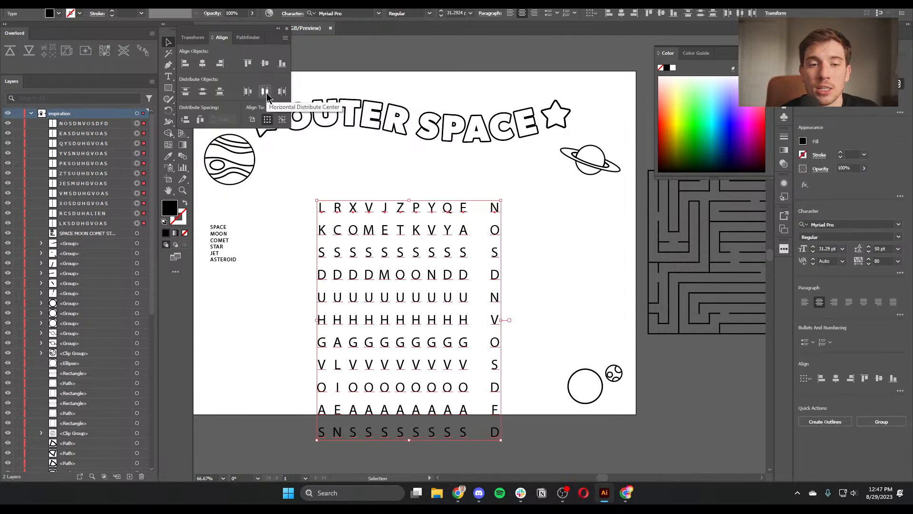
left_click(265, 92)
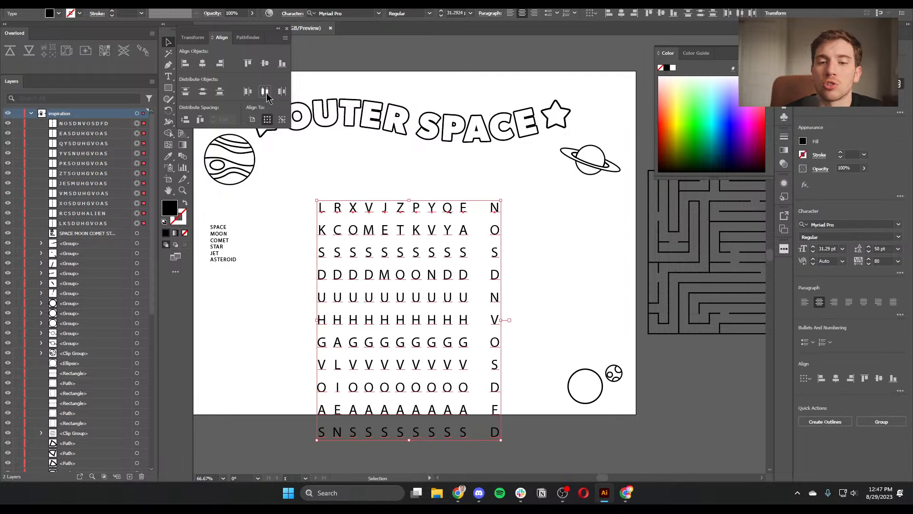
left_click(524, 274)
Move the whole letter grid up beside the word list and scale it down to fit on the page
left_click_drag(514, 437, 279, 175)
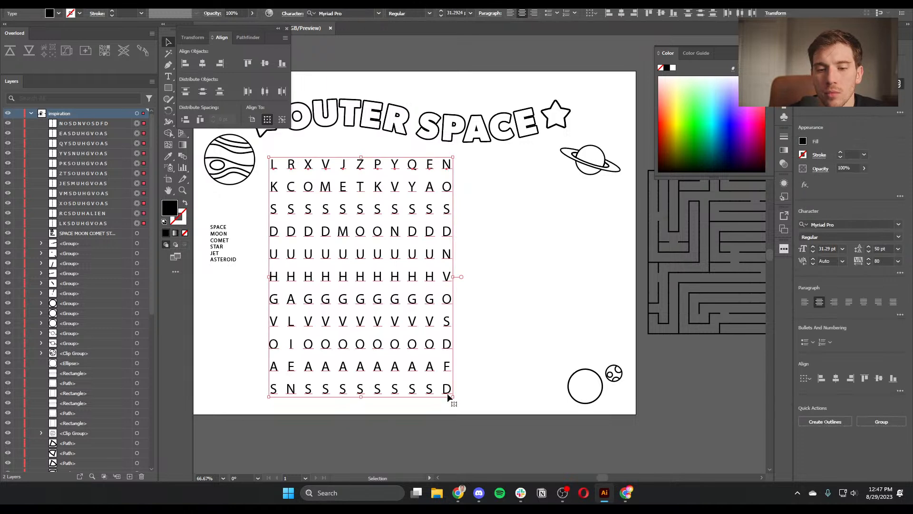
left_click_drag(449, 398, 475, 351)
left_click(436, 333)
Draw a rectangle about 116 by 165 pt around the word list with no fill and a 2 pt black stroke
left_click(169, 88)
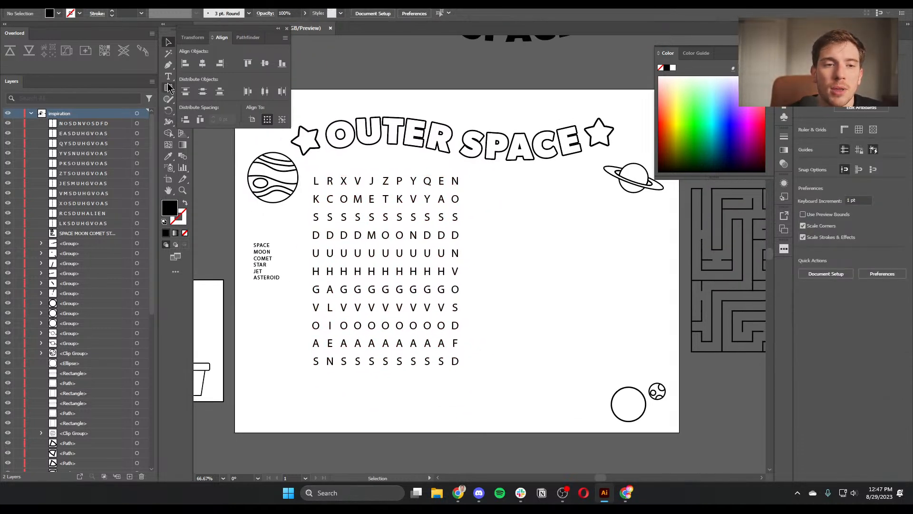
left_click_drag(247, 231, 300, 305)
left_click(185, 203)
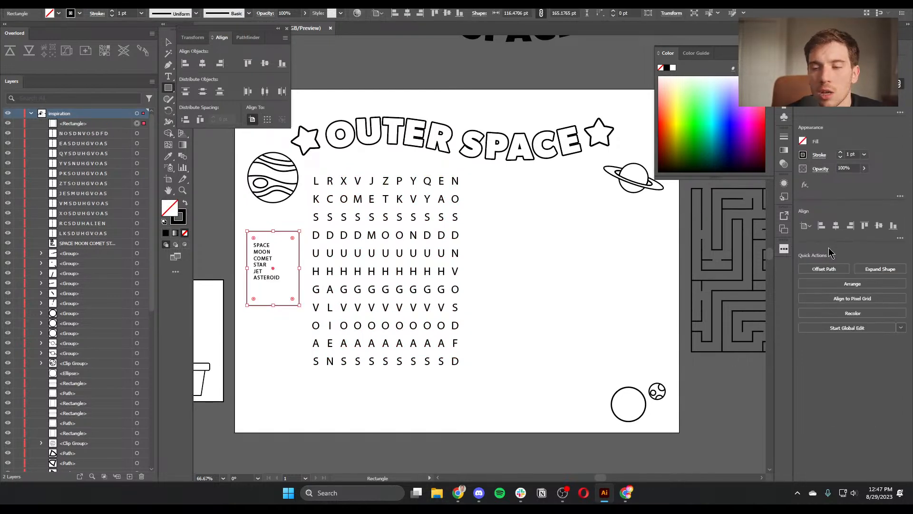
left_click(841, 152)
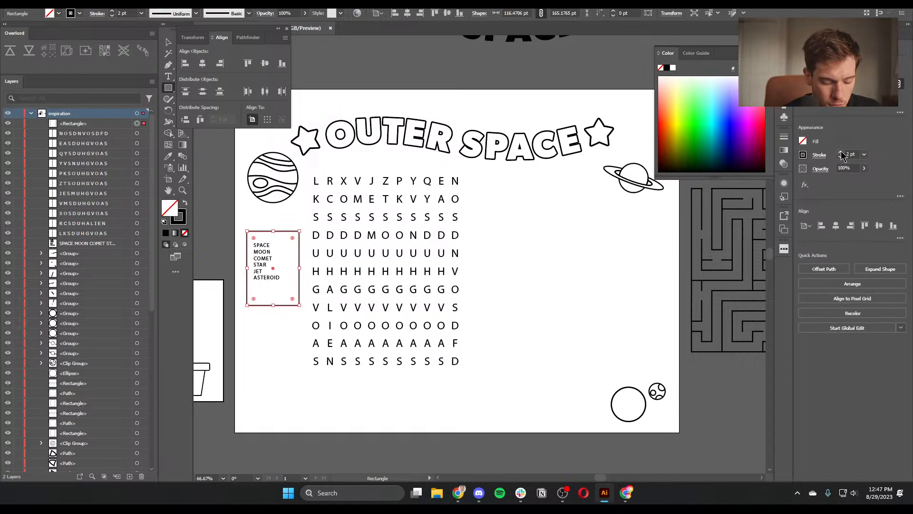
Round the corners of the word list rectangle to a radius of about 6.4 pt
key("a")
mouse_move(256, 238)
left_mouse_down()
mouse_move(263, 250)
mouse_move(256, 236)
left_mouse_up()
left_click(260, 225)
key("v")
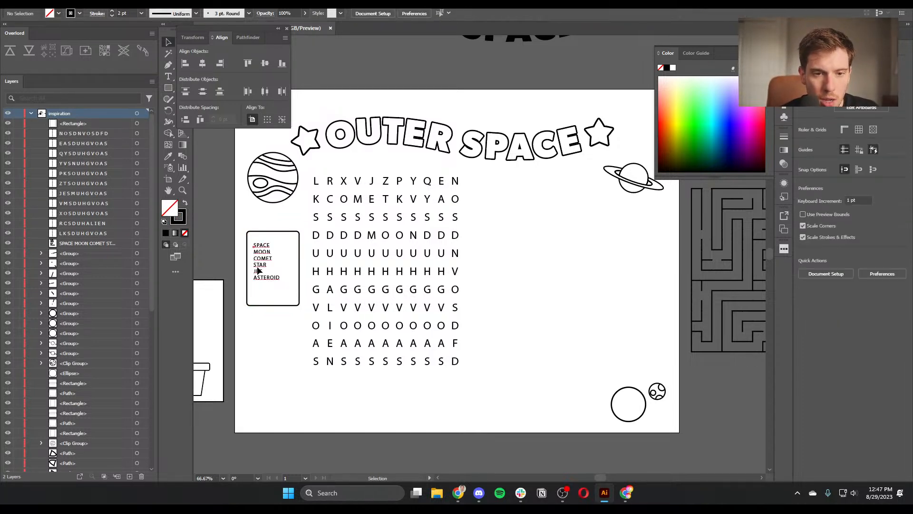
Add ALIEN on a new line below ASTEROID in the word list
double_click(262, 261)
double_click(263, 258)
left_click(254, 245)
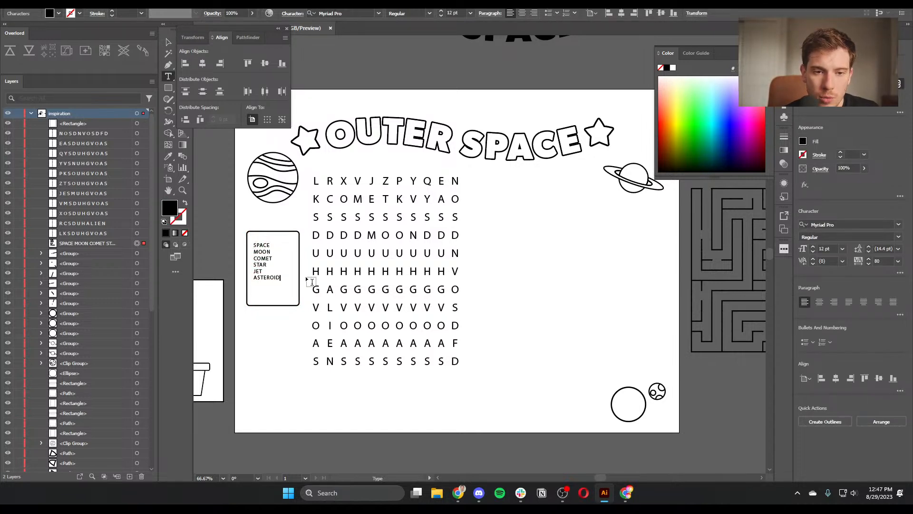
key("Return")
type("ALIEN")
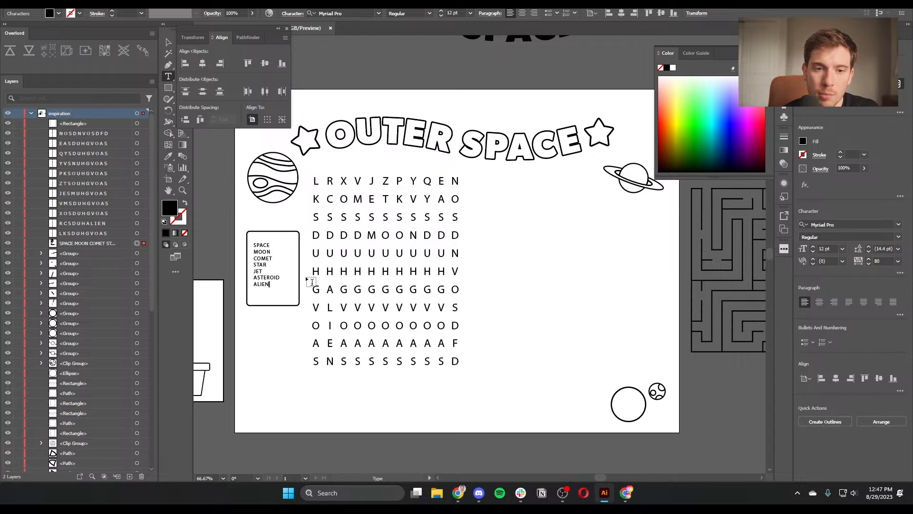
Increase the leading of the entire word list to 18.4 pt and deselect the text
key("ctrl+a")
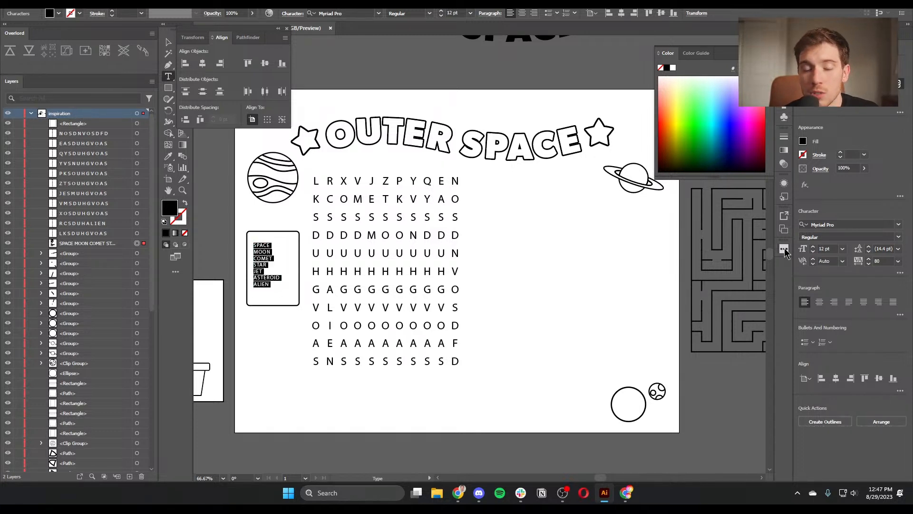
key("alt+Down")
key("alt+Down")
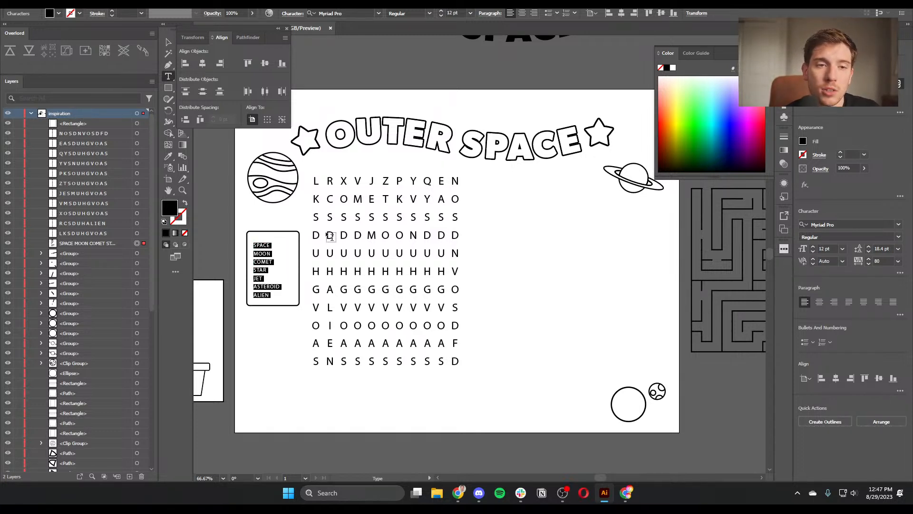
left_click(169, 42)
left_click(277, 229)
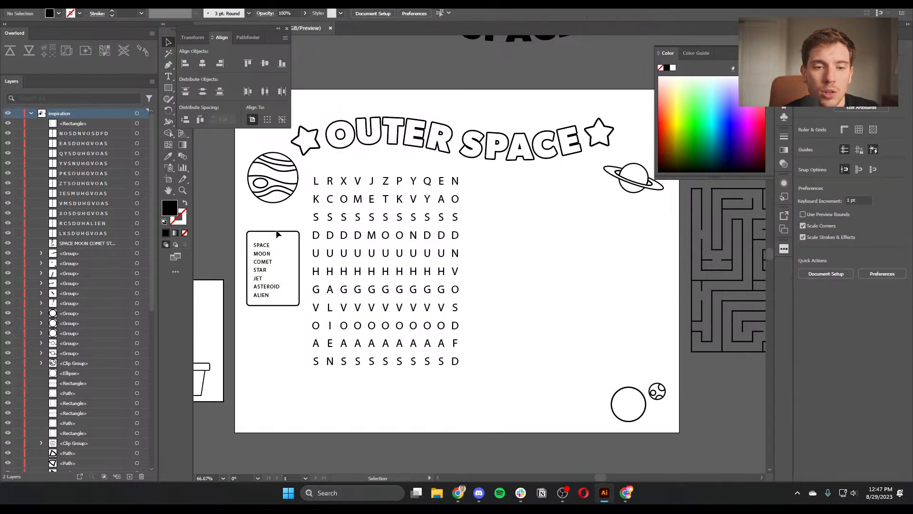
Extend the word list box upward to a height of about 191 pt and reselect the box
left_click(274, 232)
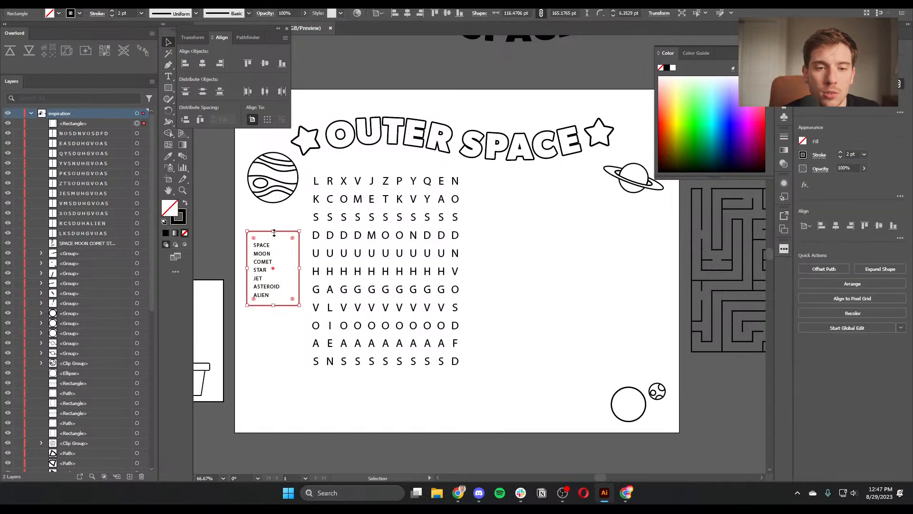
left_click_drag(274, 232, 274, 220)
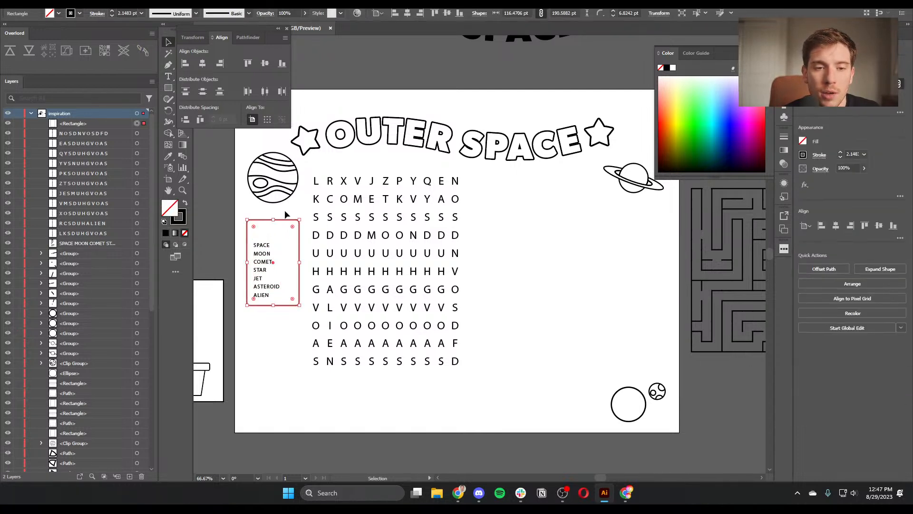
left_click(285, 209)
left_click(263, 247)
left_click(265, 218)
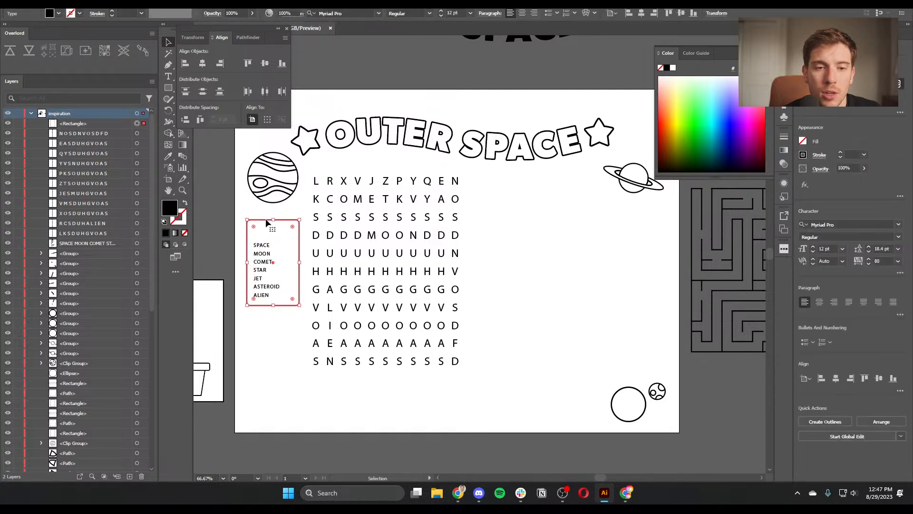
Duplicate the word list text above itself, replace the copy's text with WORD BANK and centre it in the box as a heading
left_click_drag(261, 246, 261, 231, "alt")
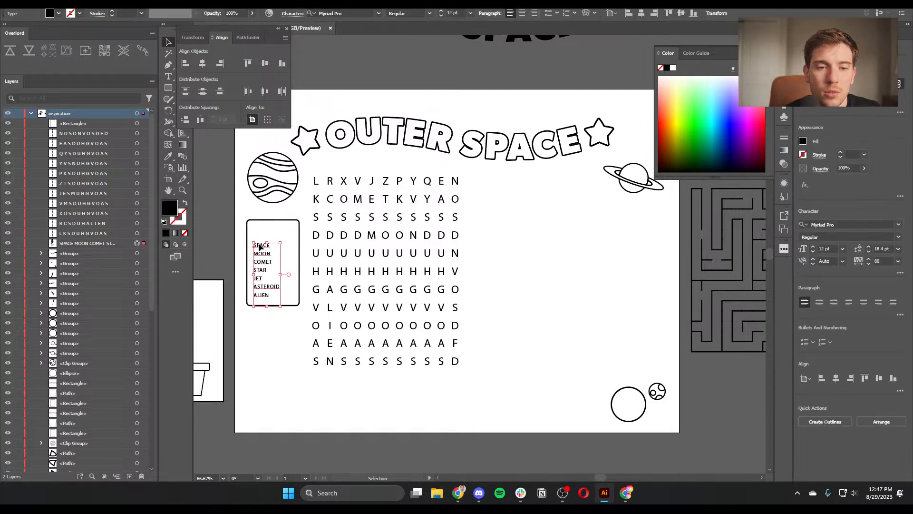
double_click(260, 232)
key("ctrl+a")
type("W")
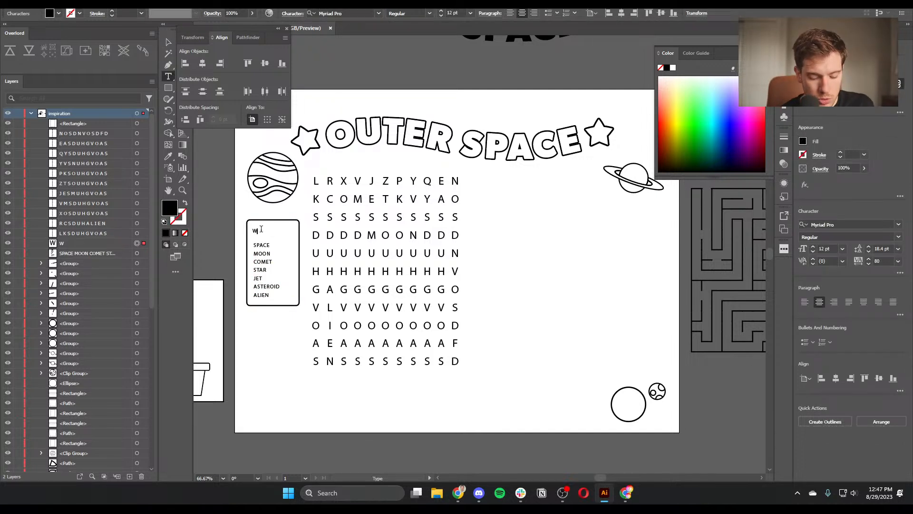
type("ORD BANK")
key("Escape")
left_click_drag(265, 232, 289, 233)
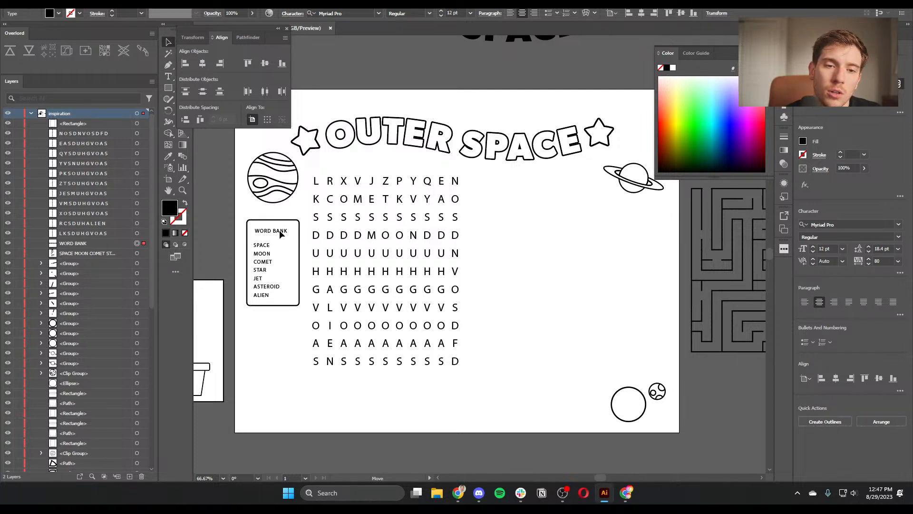
left_click(275, 346)
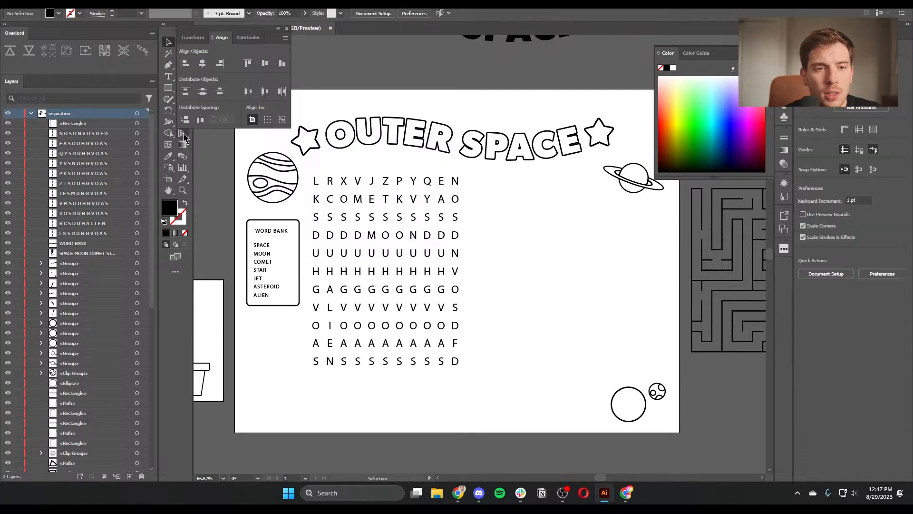
Draw a horizontal divider line about 116 pt long under the WORD BANK heading and copy the box's stroke onto it with the Eyedropper
left_click_drag(227, 27, 107, 181)
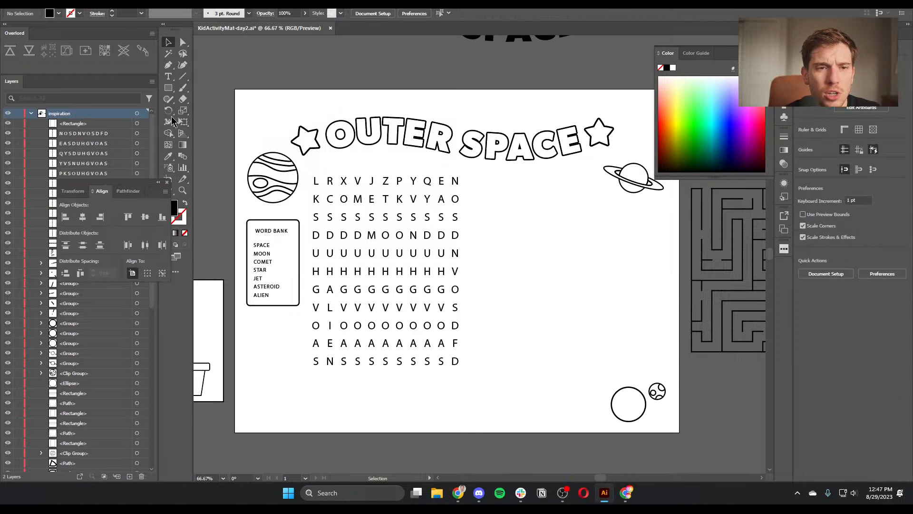
left_click(183, 77)
left_click_drag(246, 237, 298, 237)
key("i")
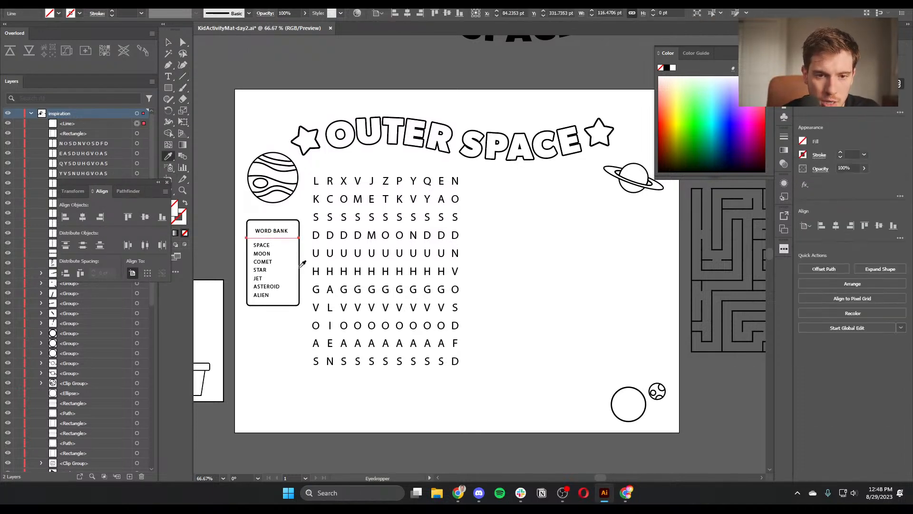
left_click(300, 269)
key("a")
left_click(266, 354)
key("v")
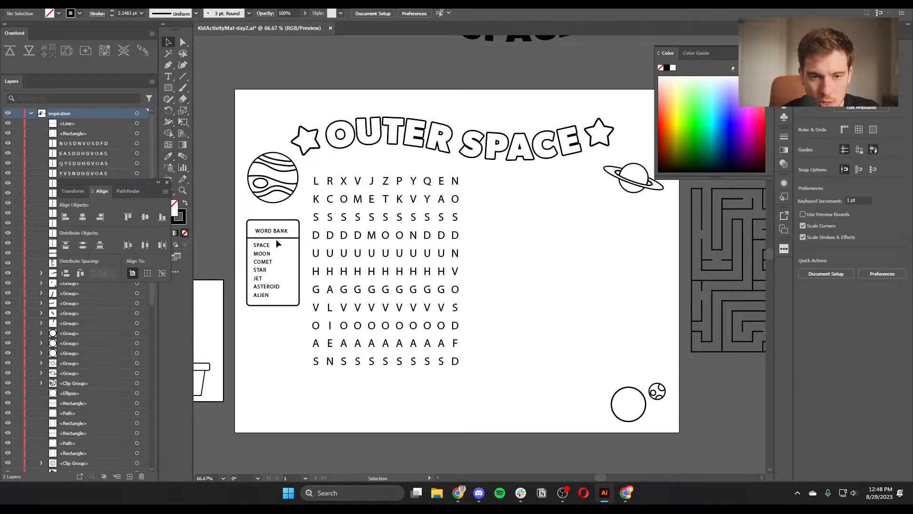
Nudge the divider line up 3 pt and move the WORD BANK heading up slightly to centre it above the line
left_click(288, 238)
key("Up")
key("Up")
key("Up")
left_click(282, 233)
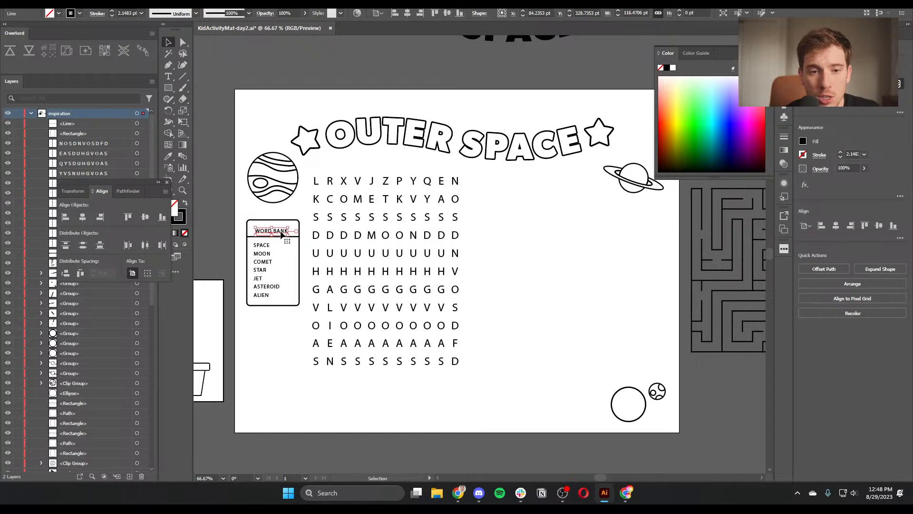
key("Up")
key("Up")
key("Up")
key("Up")
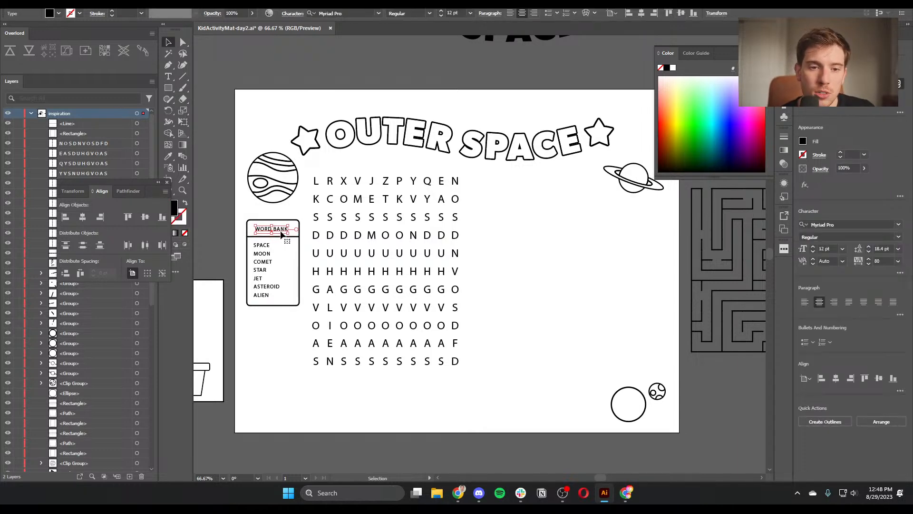
left_click(278, 335)
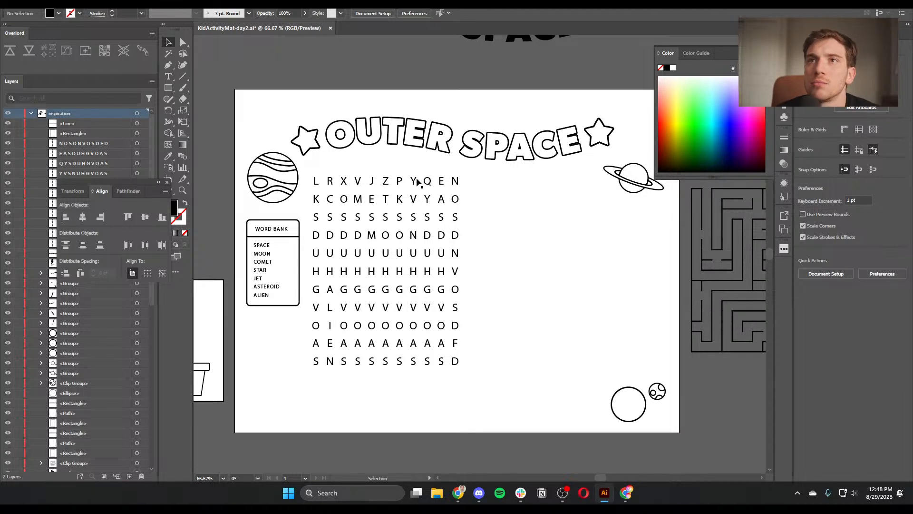
Move the whole word-search letter grid straight down, closer to the artboard's lower edge
left_click_drag(479, 383, 316, 232)
left_click(534, 231)
left_click_drag(556, 229, 420, 228)
left_click_drag(345, 200, 338, 190)
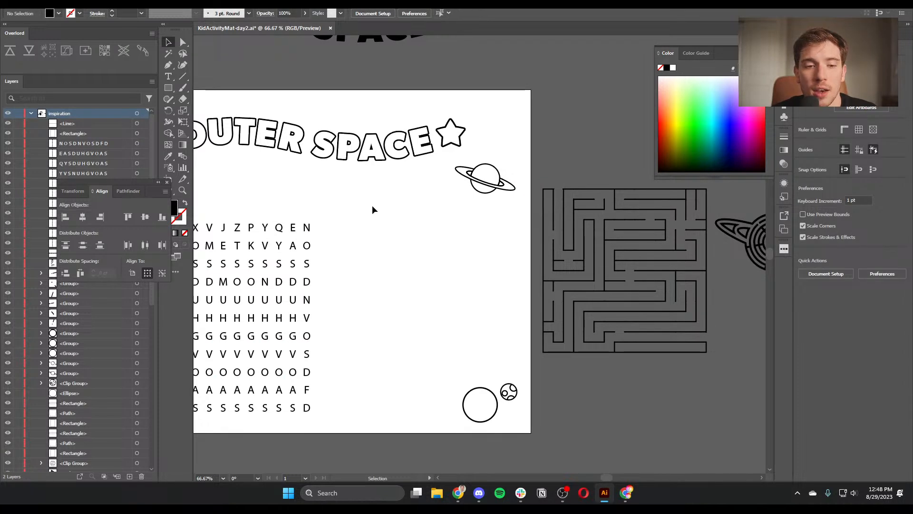
left_click_drag(385, 273, 423, 268)
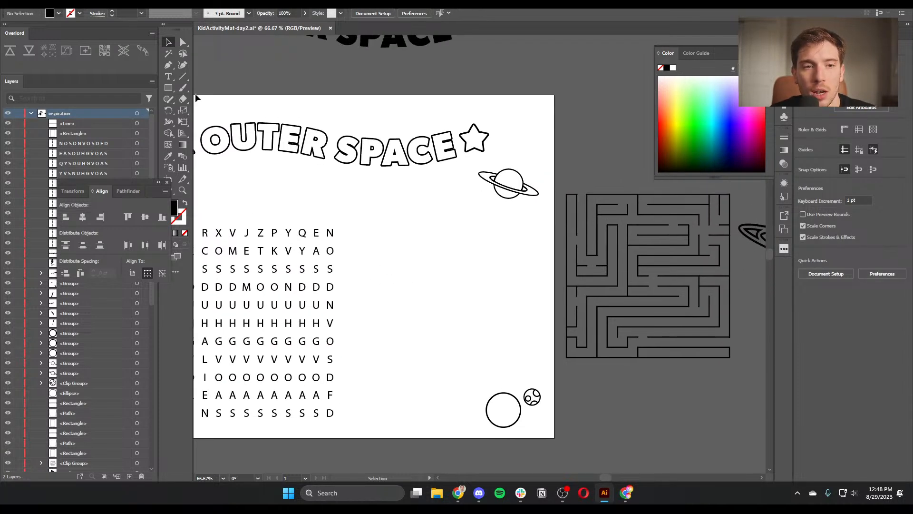
Create a new layer above the inspiration layer and activate the Paintbrush tool for drawing in the empty area beside the letter grid
left_click(31, 113)
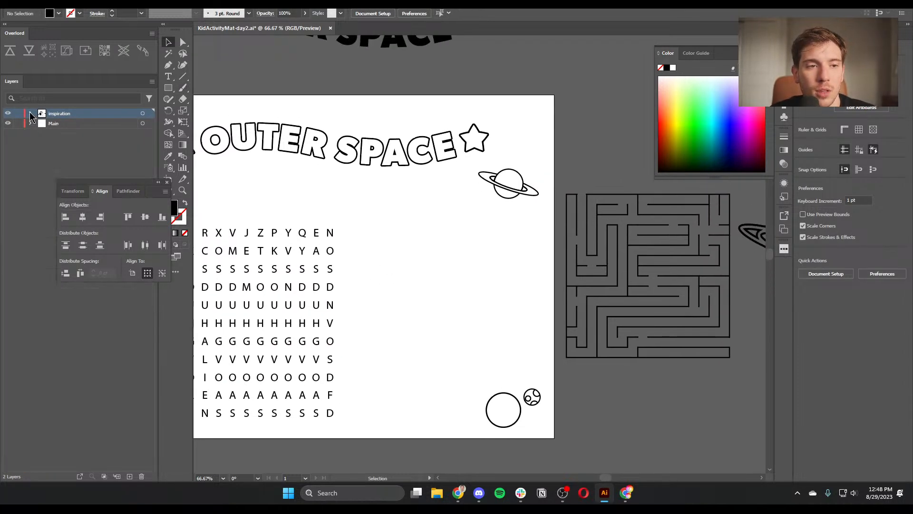
left_click(129, 476)
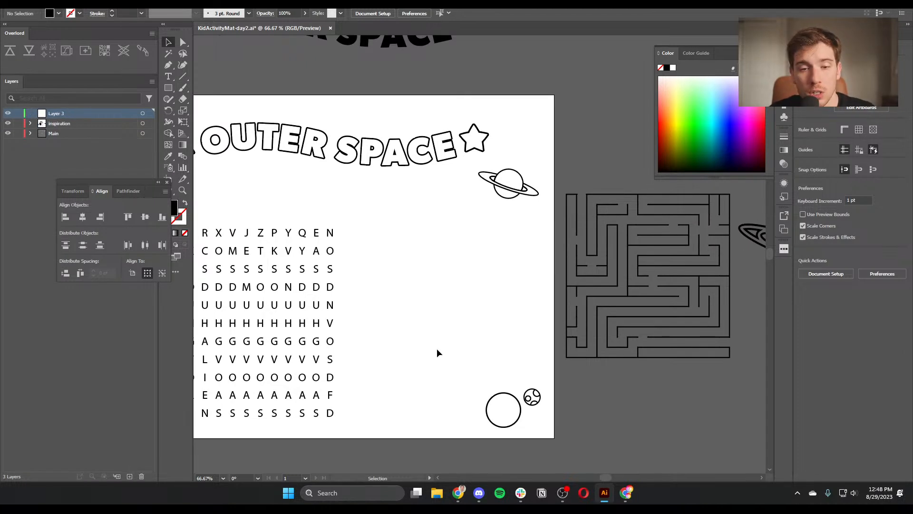
key("ctrl+equal")
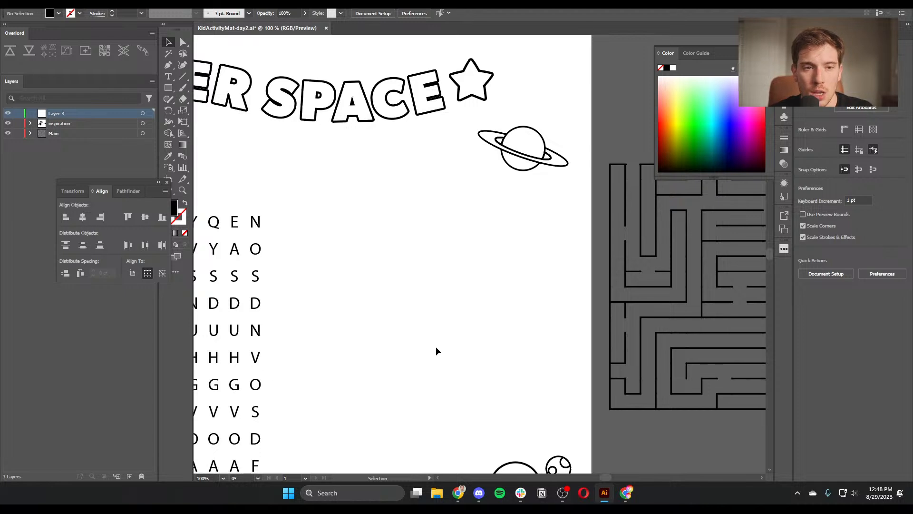
left_click_drag(449, 331, 424, 311)
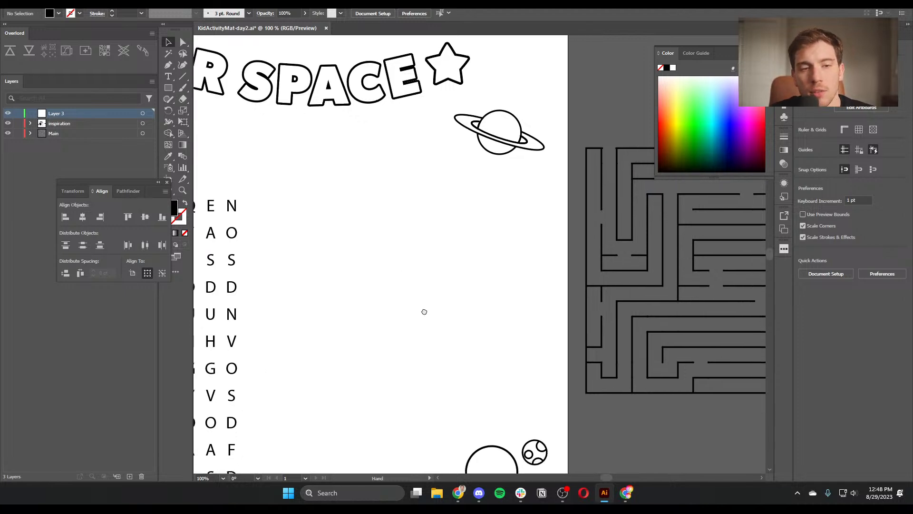
left_click(183, 88)
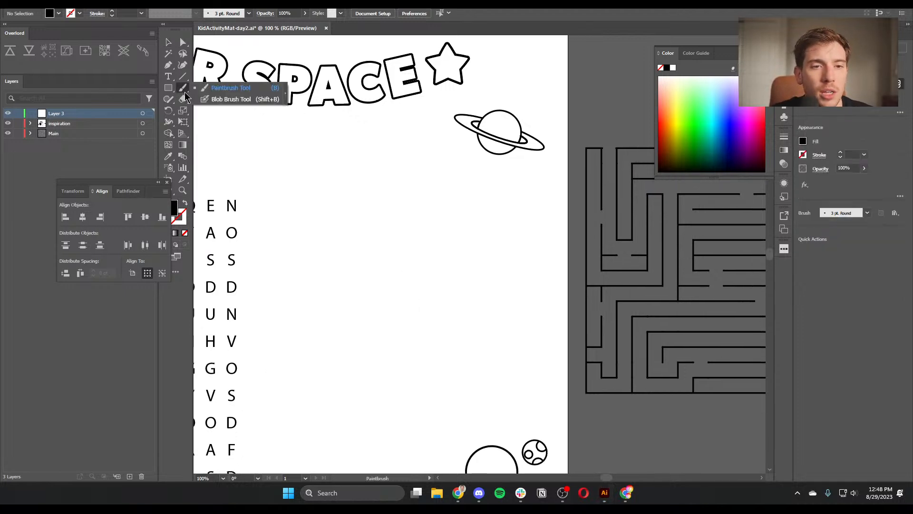
left_click(224, 90)
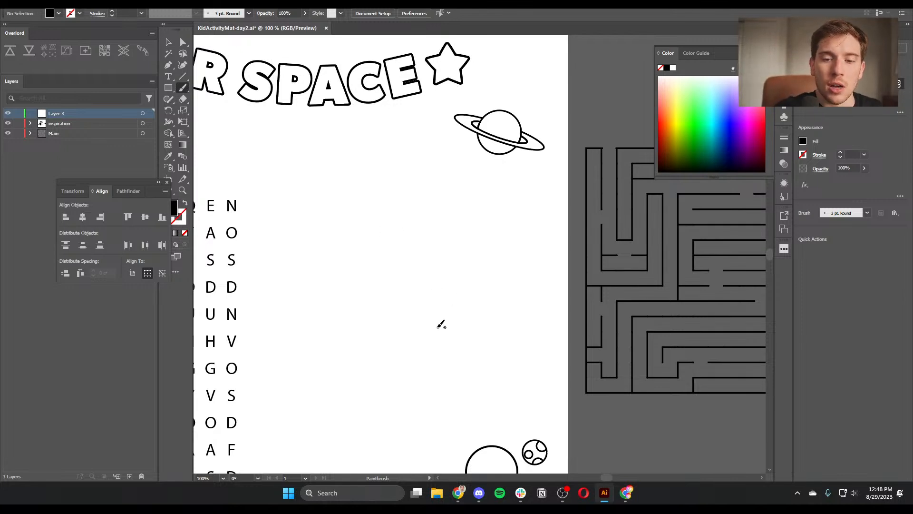
mouse_move(379, 317)
left_mouse_down()
mouse_move(400, 340)
mouse_move(422, 339)
mouse_move(468, 273)
mouse_move(465, 229)
mouse_move(439, 204)
mouse_move(392, 206)
mouse_move(367, 233)
mouse_move(377, 297)
left_mouse_up()
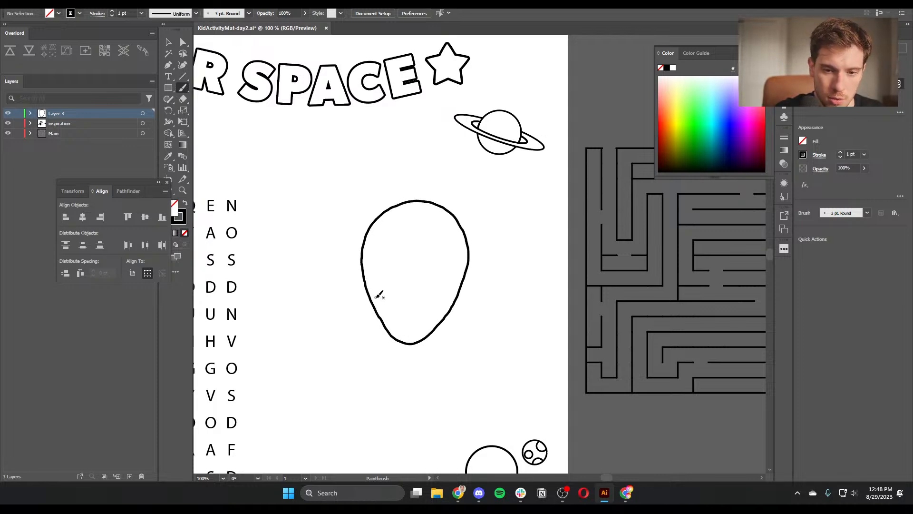
mouse_move(401, 259)
left_mouse_down()
mouse_move(380, 245)
mouse_move(380, 266)
mouse_move(406, 285)
mouse_move(401, 259)
mouse_move(429, 269)
mouse_move(444, 236)
mouse_move(456, 248)
mouse_move(449, 272)
mouse_move(426, 280)
mouse_move(402, 309)
mouse_move(432, 301)
left_mouse_up()
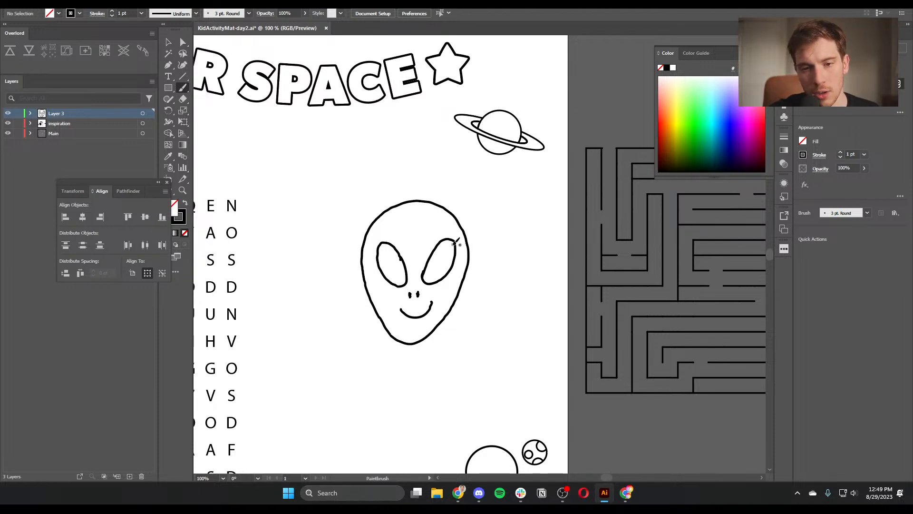
key("ctrl+z")
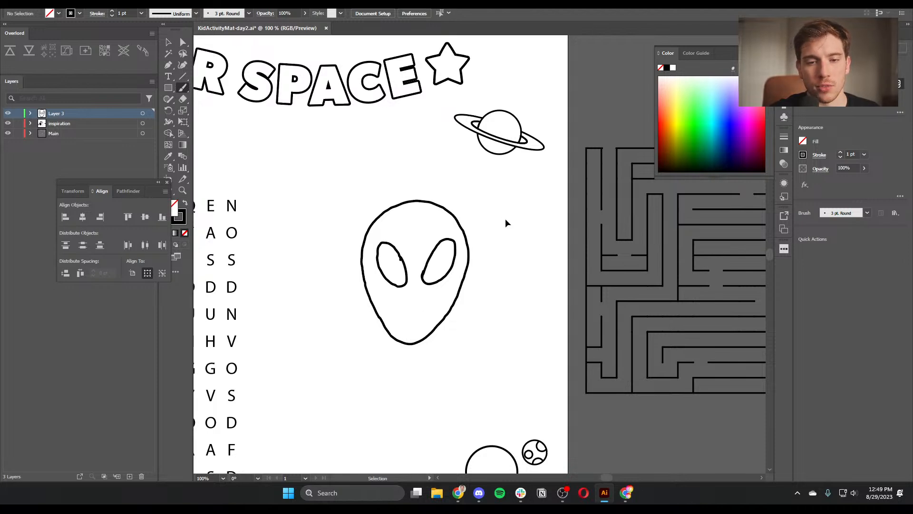
key("ctrl+z")
key("ctrl+z")
key("ctrl+z")
key("shift+x")
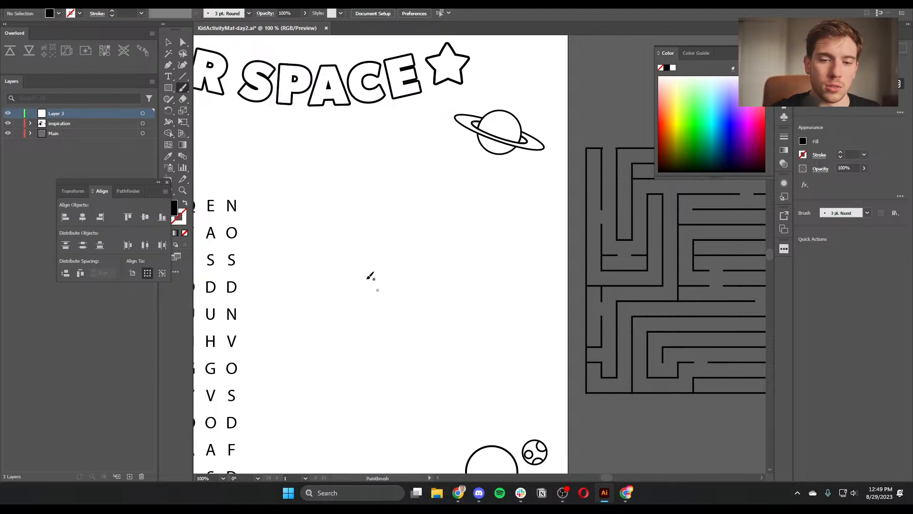
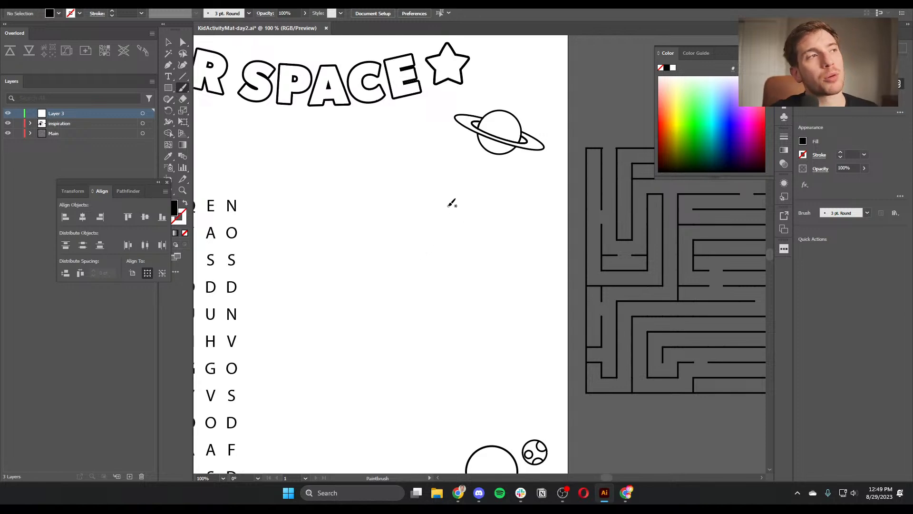
Paint an alien head with slanted eyes, a smile, a single antenna and pointed ears using the 3 pt. Round brush
mouse_move(422, 270)
left_mouse_down()
mouse_move(395, 254)
mouse_move(422, 285)
mouse_move(395, 249)
mouse_move(422, 277)
mouse_move(469, 235)
mouse_move(461, 263)
mouse_move(439, 267)
mouse_move(445, 253)
mouse_move(466, 234)
mouse_move(444, 282)
left_mouse_up()
key("ctrl+z")
key("ctrl+z")
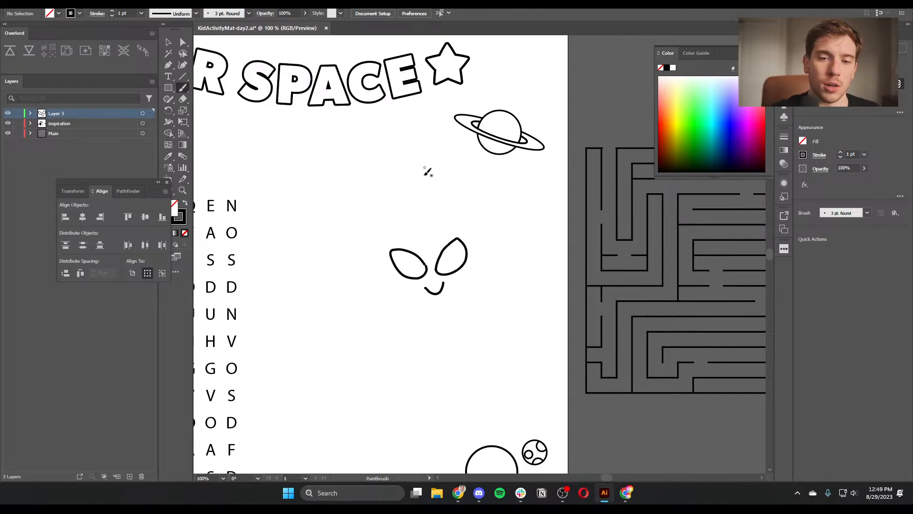
mouse_move(427, 217)
left_mouse_down()
mouse_move(433, 159)
mouse_move(420, 156)
mouse_move(422, 216)
mouse_move(389, 227)
mouse_move(379, 261)
mouse_move(357, 255)
mouse_move(427, 320)
left_mouse_up()
mouse_move(431, 216)
left_mouse_down()
mouse_move(476, 228)
mouse_move(482, 253)
mouse_move(504, 236)
mouse_move(502, 255)
mouse_move(483, 265)
mouse_move(477, 296)
mouse_move(448, 318)
left_mouse_up()
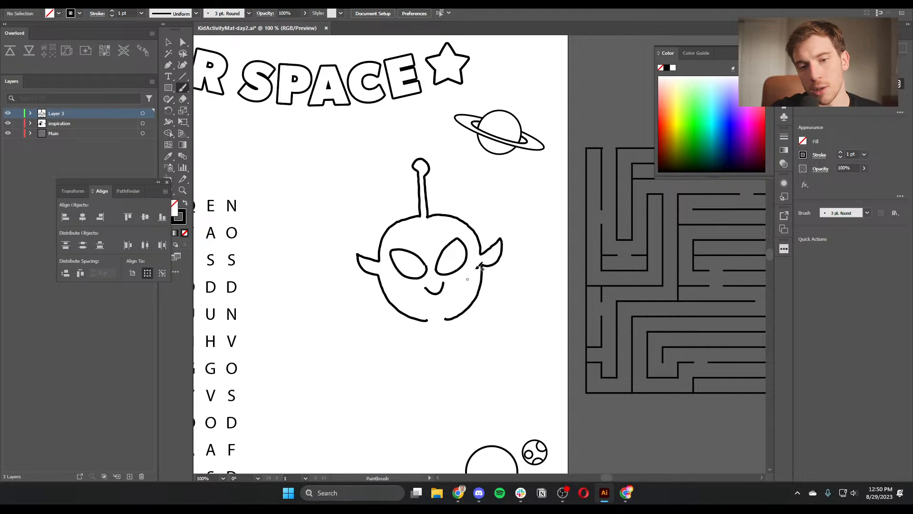
Paint the alien's neck, shoulder and raised arm with a spread-fingered hand on the side facing the letter grid
scroll(493, 322, "down", 2)
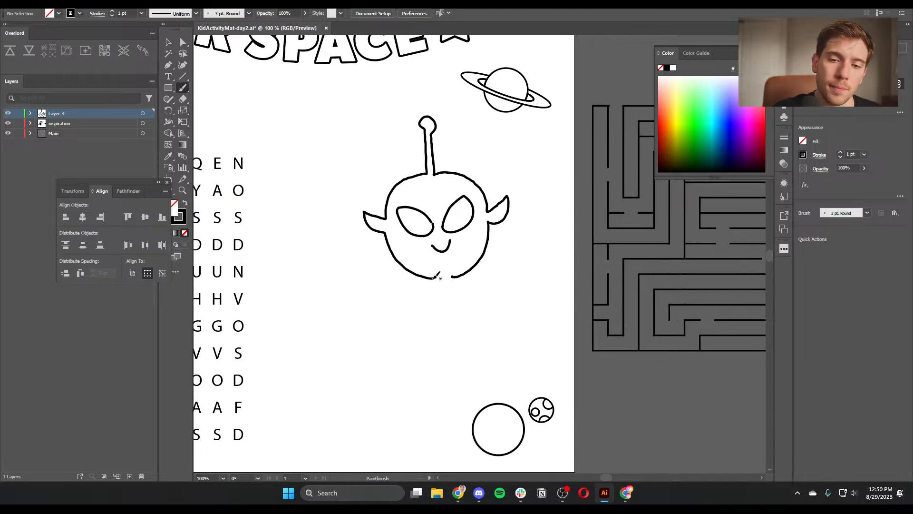
key("ctrl+z")
mouse_move(433, 277)
left_mouse_down()
mouse_move(379, 312)
mouse_move(366, 287)
mouse_move(381, 257)
mouse_move(358, 272)
mouse_move(356, 236)
mouse_move(344, 271)
mouse_move(326, 247)
mouse_move(340, 276)
left_mouse_up()
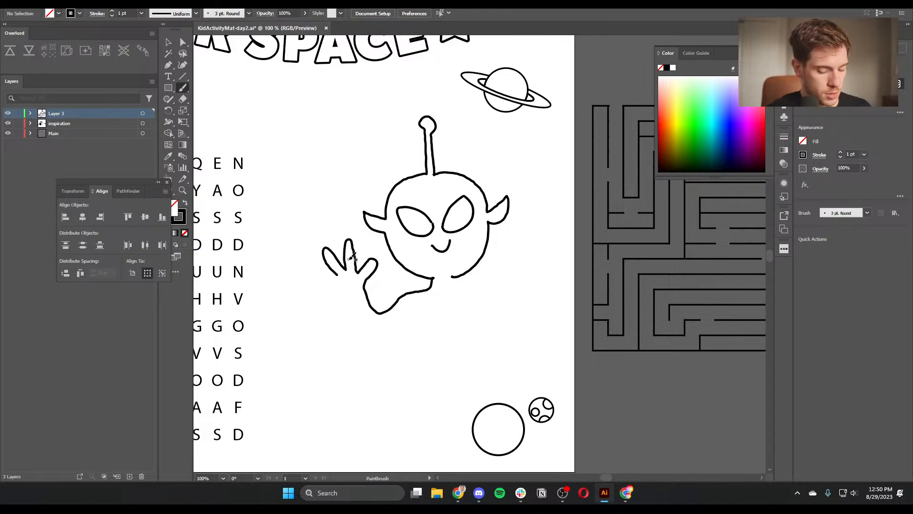
key("ctrl+z")
mouse_move(347, 267)
left_mouse_down()
mouse_move(338, 240)
mouse_move(339, 270)
mouse_move(333, 257)
mouse_move(332, 272)
mouse_move(315, 266)
mouse_move(313, 283)
mouse_move(337, 290)
mouse_move(338, 279)
mouse_move(345, 315)
mouse_move(366, 335)
mouse_move(410, 322)
left_mouse_up()
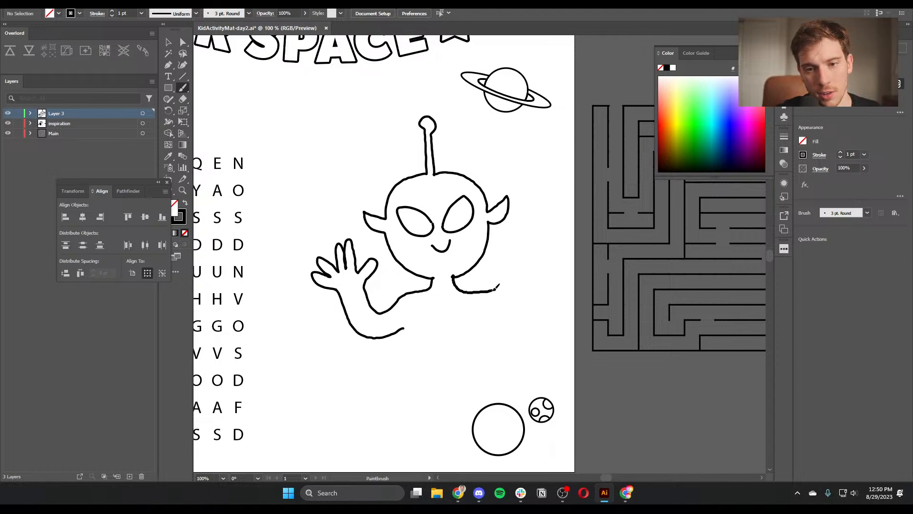
Paint the alien's other raised arm and hand, and add three legs with feet below the body
key("ctrl+z")
mouse_move(453, 276)
left_mouse_down()
mouse_move(497, 277)
mouse_move(459, 282)
mouse_move(508, 299)
mouse_move(530, 276)
mouse_move(530, 262)
mouse_move(515, 248)
mouse_move(533, 249)
mouse_move(534, 223)
mouse_move(540, 243)
mouse_move(542, 222)
mouse_move(548, 229)
mouse_move(547, 250)
mouse_move(573, 236)
mouse_move(556, 256)
mouse_move(577, 253)
mouse_move(553, 270)
mouse_move(531, 320)
mouse_move(503, 330)
mouse_move(466, 323)
left_mouse_up()
key("ctrl+z")
key("ctrl+z")
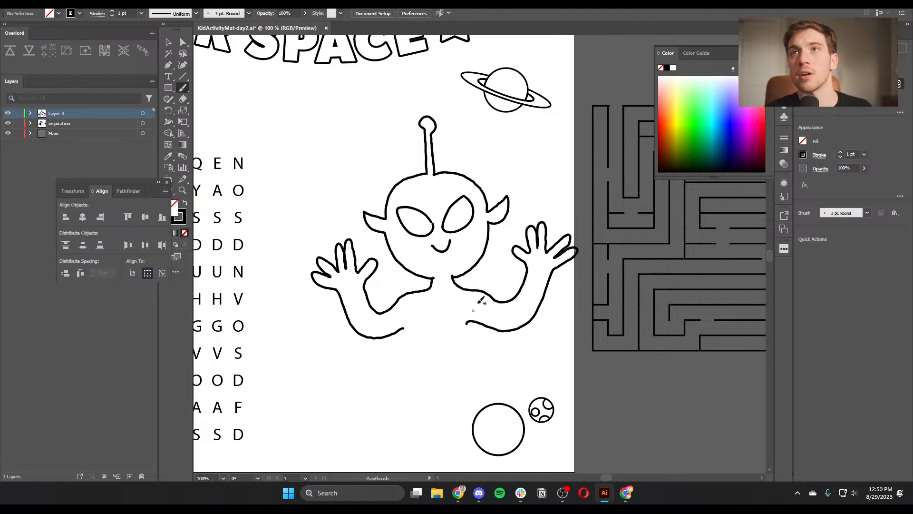
mouse_move(404, 328)
left_mouse_down()
mouse_move(383, 378)
mouse_move(366, 371)
mouse_move(353, 383)
mouse_move(398, 410)
mouse_move(416, 358)
mouse_move(437, 336)
mouse_move(428, 408)
mouse_move(402, 427)
mouse_move(438, 430)
mouse_move(449, 426)
mouse_move(459, 346)
mouse_move(479, 396)
mouse_move(513, 373)
mouse_move(497, 371)
mouse_move(466, 319)
left_mouse_up()
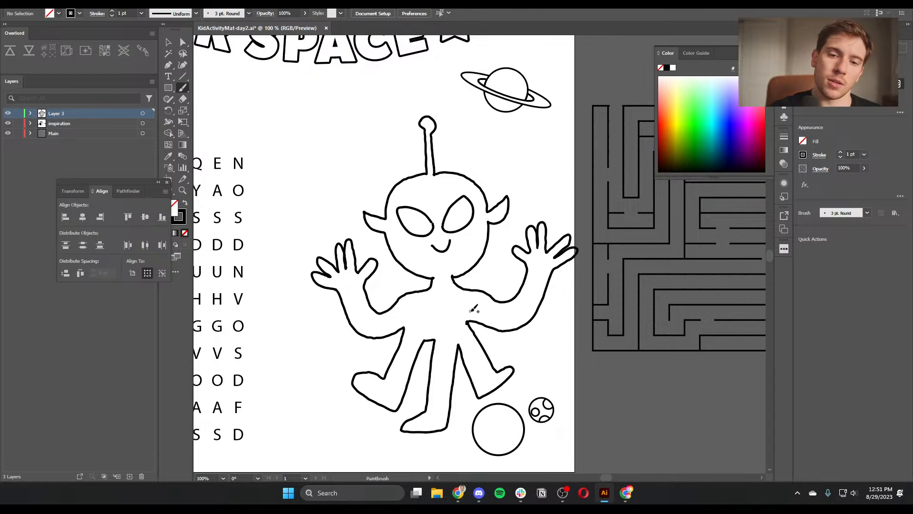
Select the complete alien drawing and move it left and slightly up, clear of the artboard edge and the small planets
key("v")
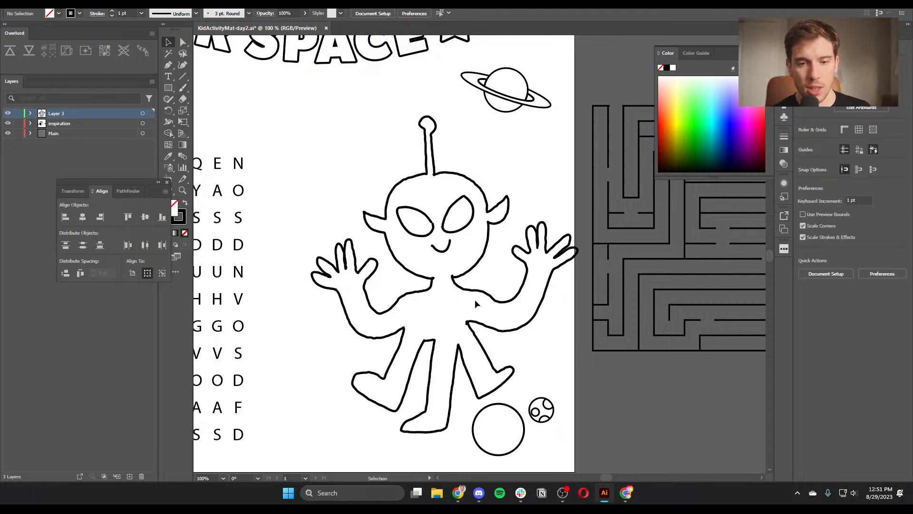
left_click(462, 289)
left_click(439, 291)
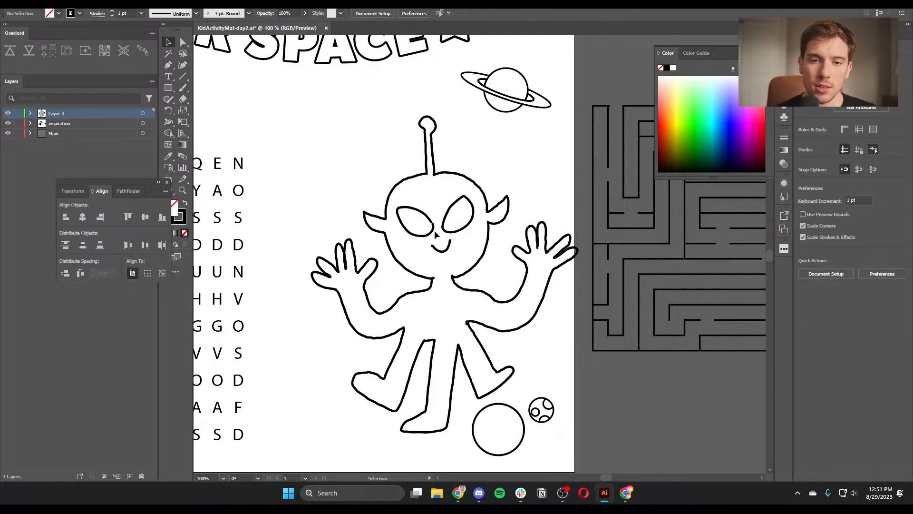
left_click_drag(336, 141, 532, 365)
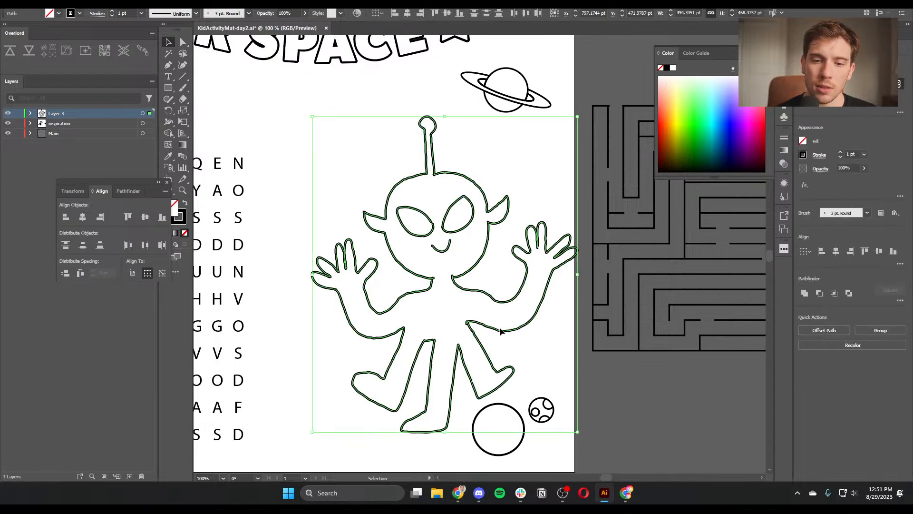
left_click_drag(496, 333, 444, 326)
left_click(509, 335)
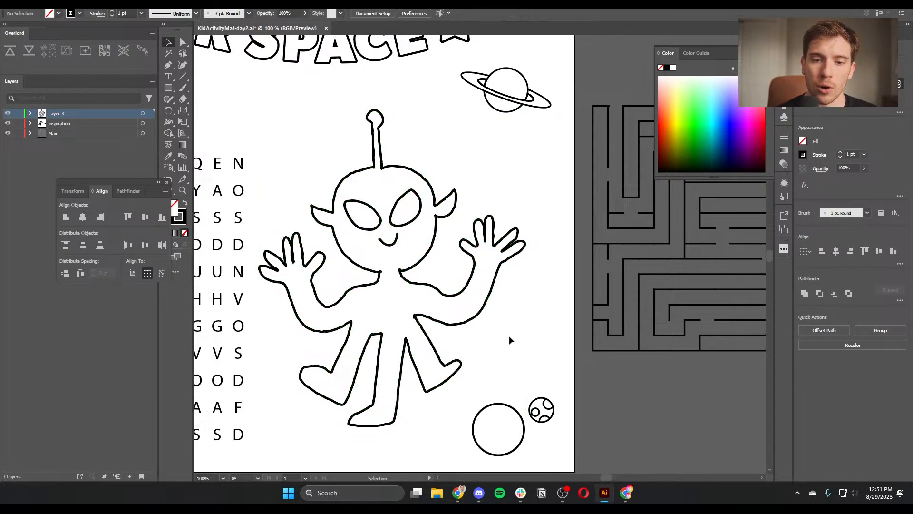
left_click(351, 263)
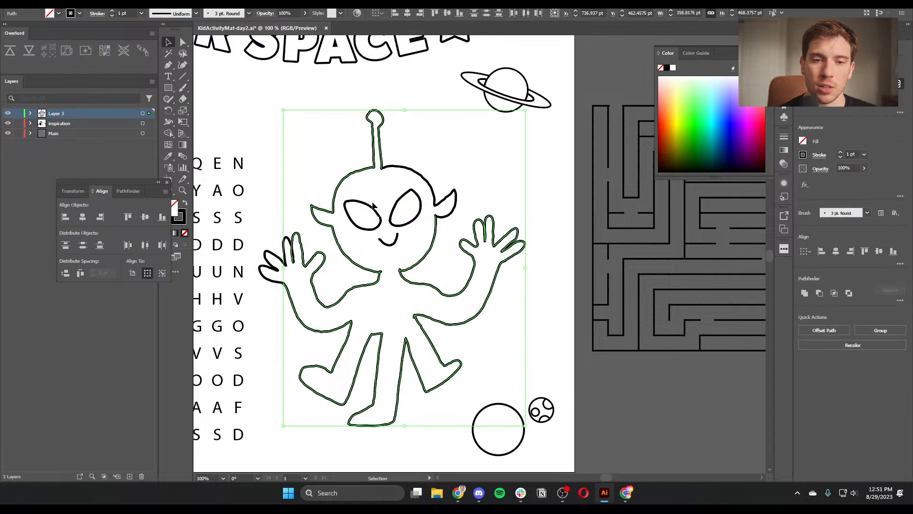
Add the remaining unselected hand stroke to the selection and join the alien's outline paths, then deselect
left_click(271, 264, "shift")
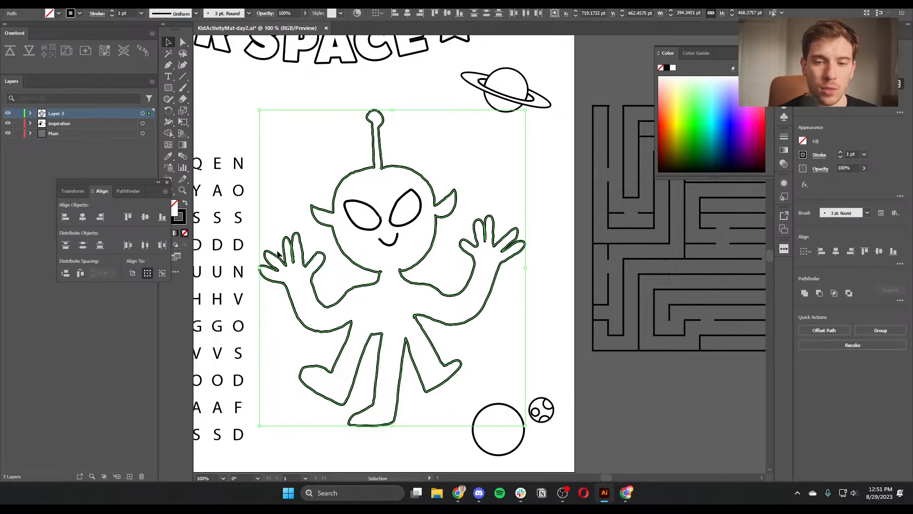
key("a")
key("v")
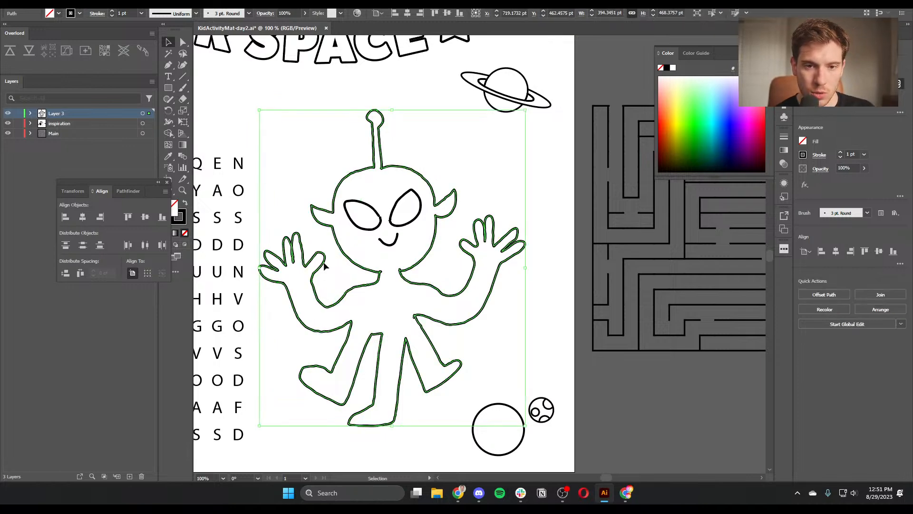
left_click(392, 279)
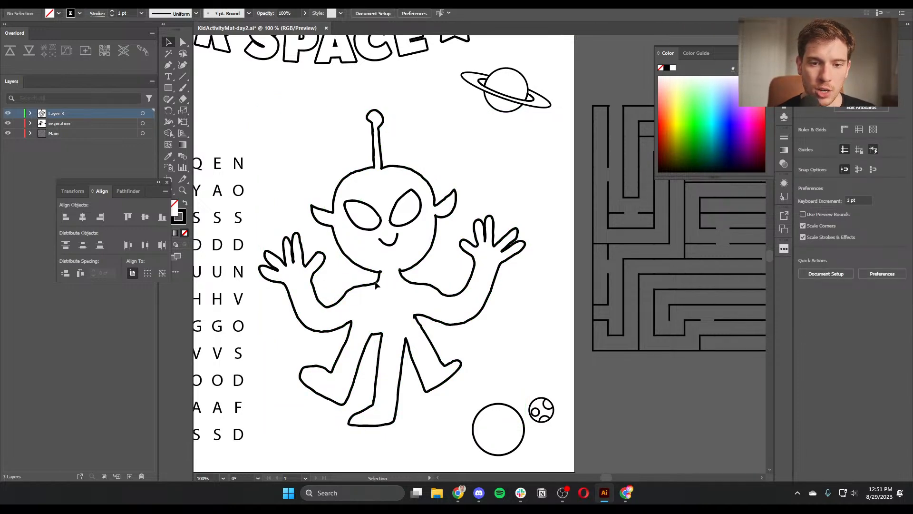
Check how the joined outline runs around the alien's neck and shoulders by inspecting its paths and anchor points
left_click(375, 284)
left_click(456, 269)
left_click(382, 285)
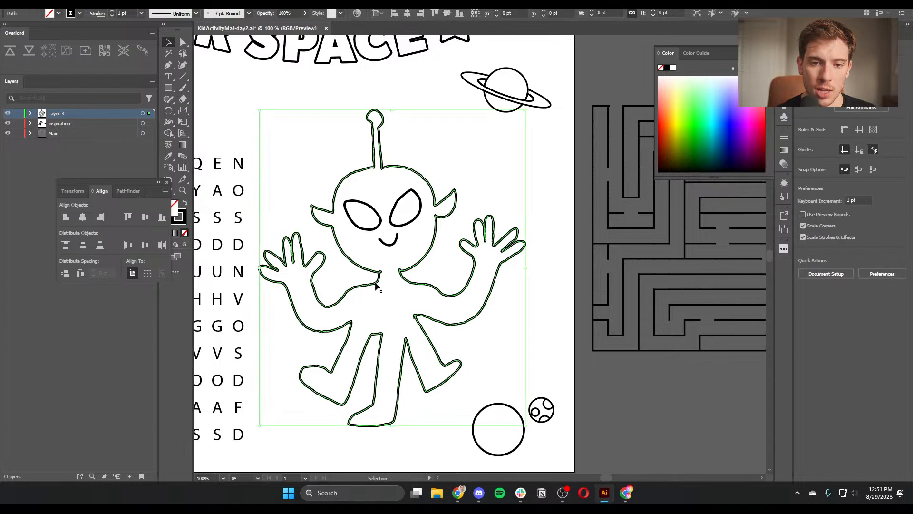
left_click(428, 277)
left_click(412, 284)
left_click(418, 278)
key("a")
left_click(412, 283)
left_click(392, 279)
Simplify the alien's joined outline to about 73 points and clear the selection
key("v")
left_click(404, 281)
right_click(405, 282)
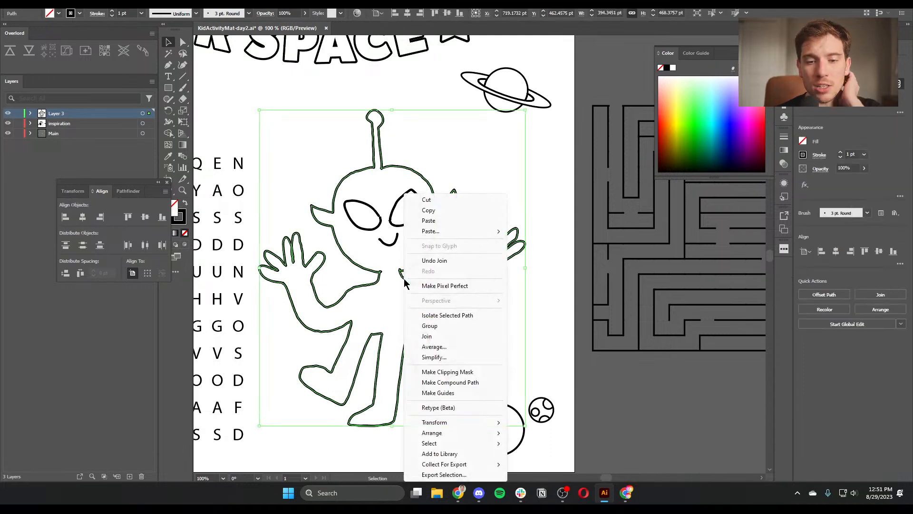
left_click(107, 2)
mouse_move(82, 3)
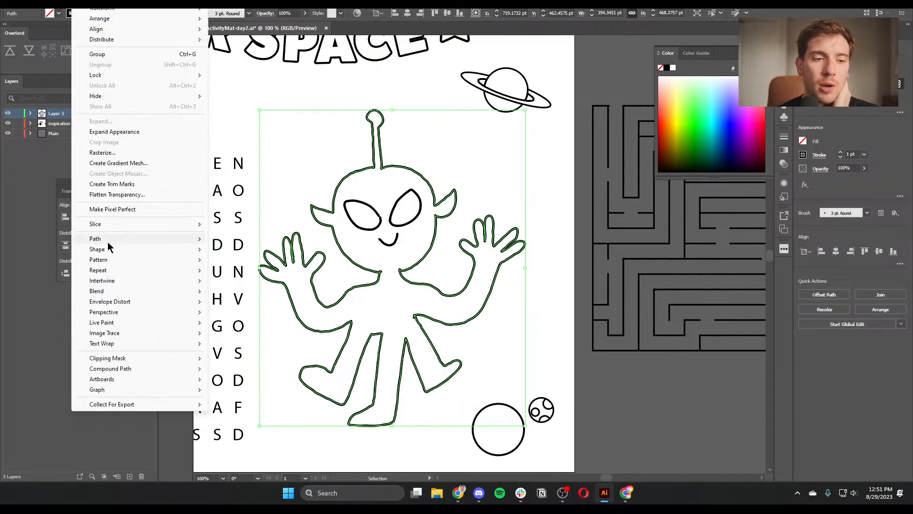
mouse_move(108, 242)
left_click(247, 299)
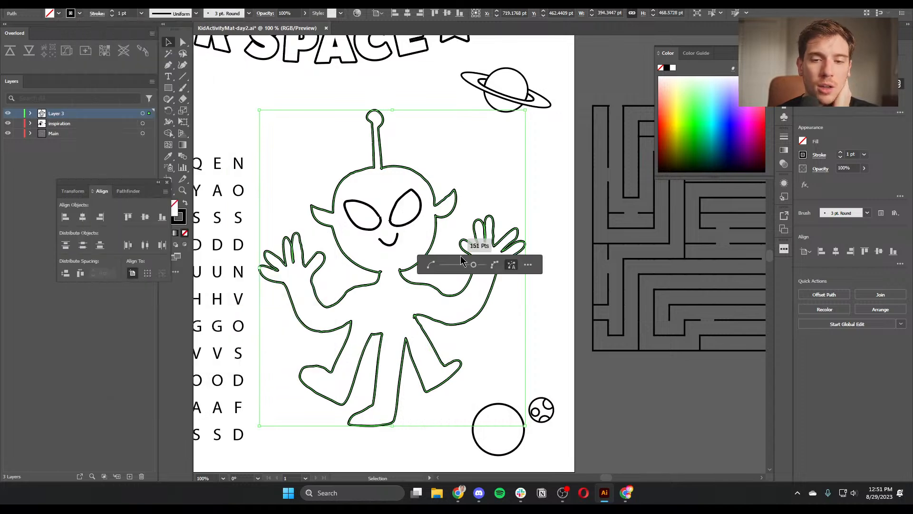
mouse_move(473, 265)
left_mouse_down()
mouse_move(437, 267)
mouse_move(462, 268)
left_mouse_up()
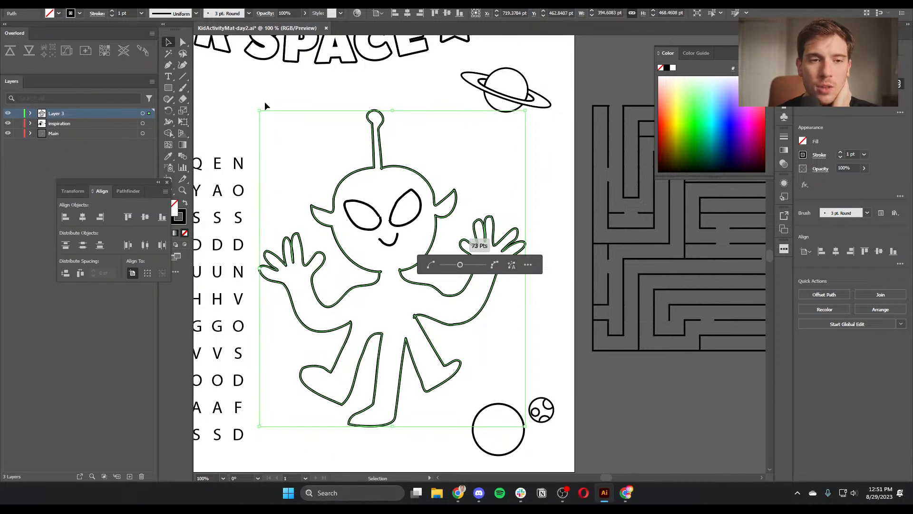
left_click(320, 136)
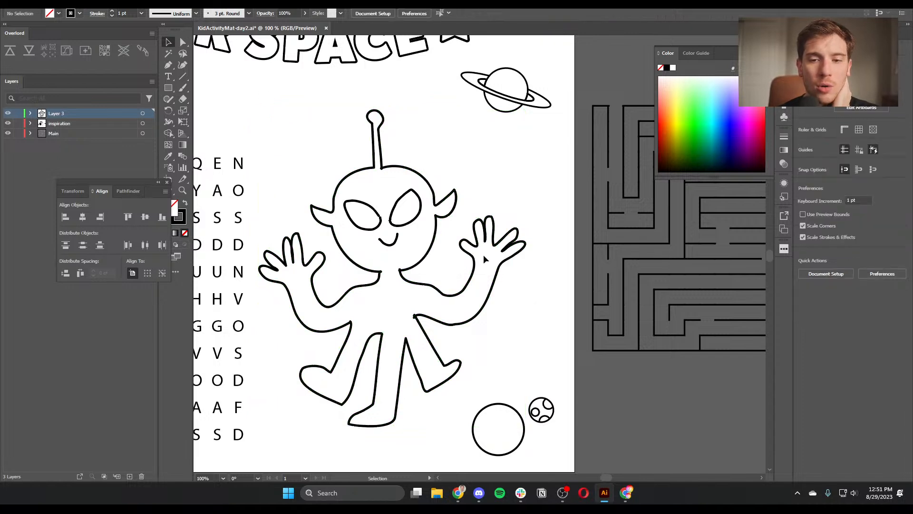
Turn on a dashed stroke for the alien's outline with a 1 pt dash and a 30 pt gap
left_click(373, 172)
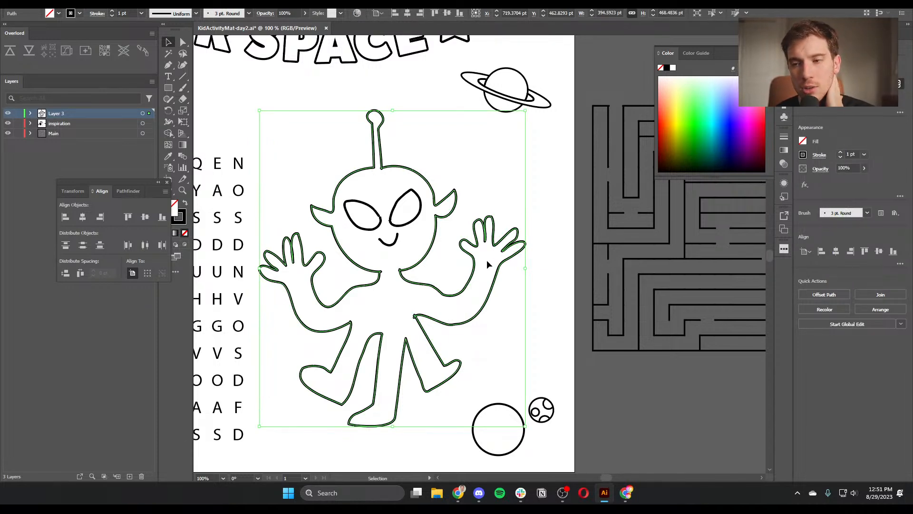
left_click(818, 156)
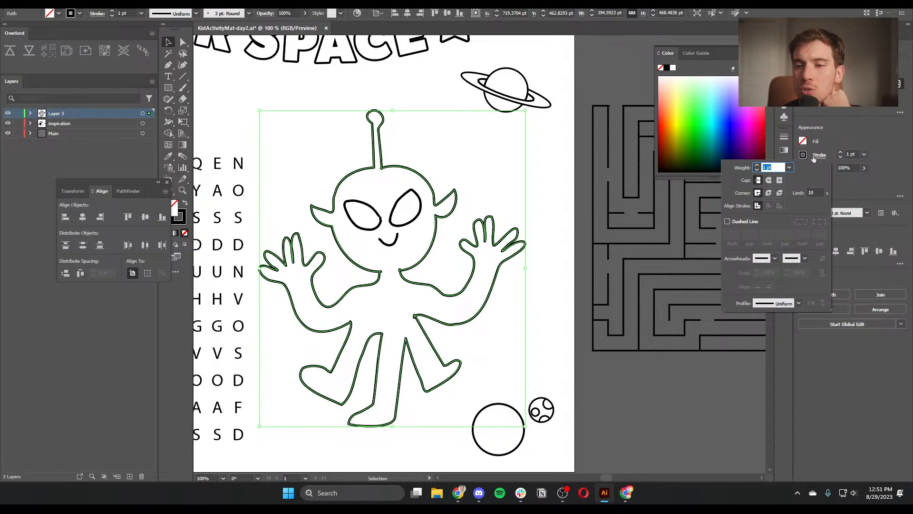
left_click(745, 222)
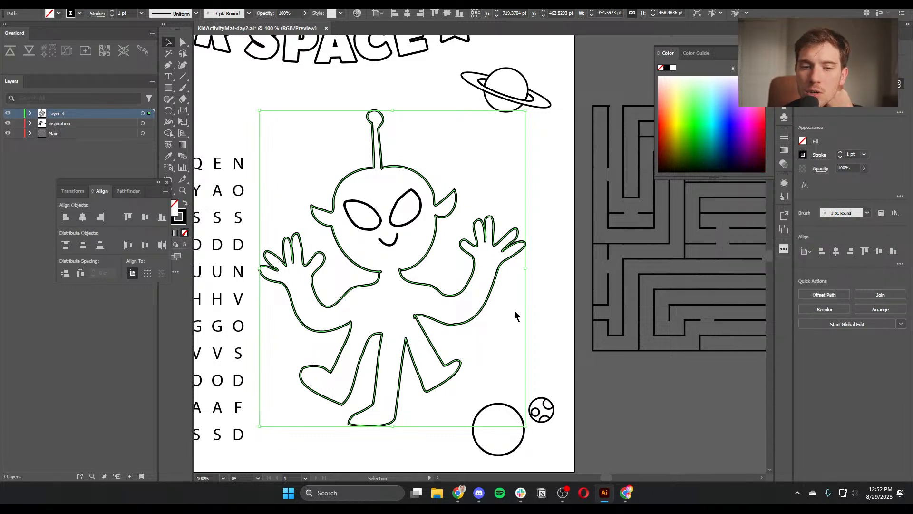
left_click(467, 329)
left_click(466, 324)
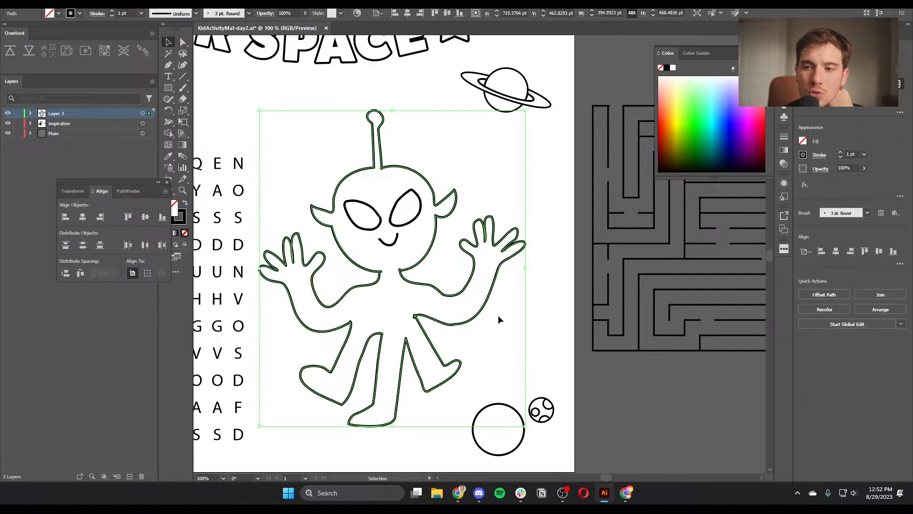
left_click(819, 154)
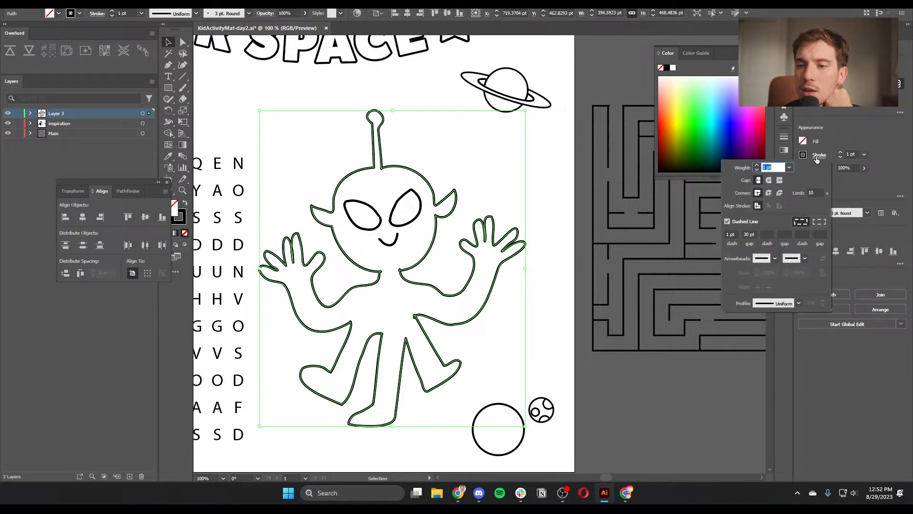
left_click(729, 234)
left_click(747, 234)
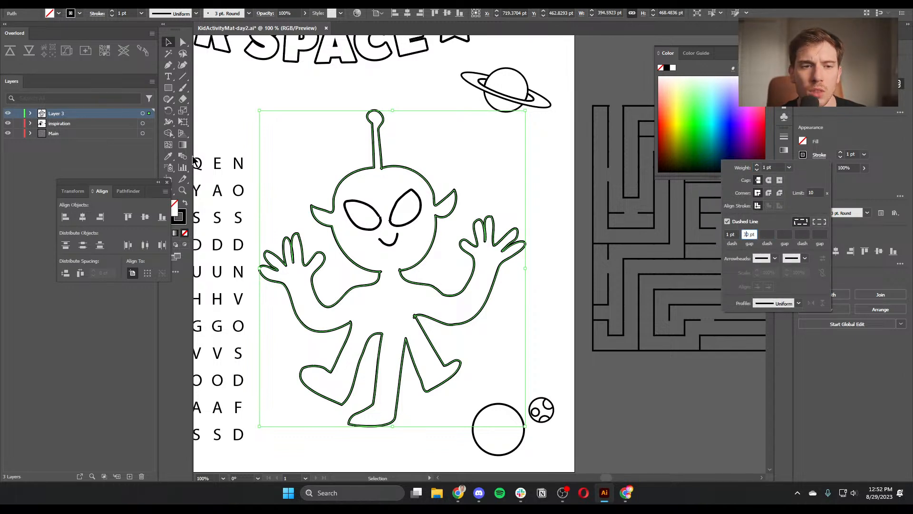
Set the stroke weight of the alien's outline to 2 pt
left_click(757, 165, "shift")
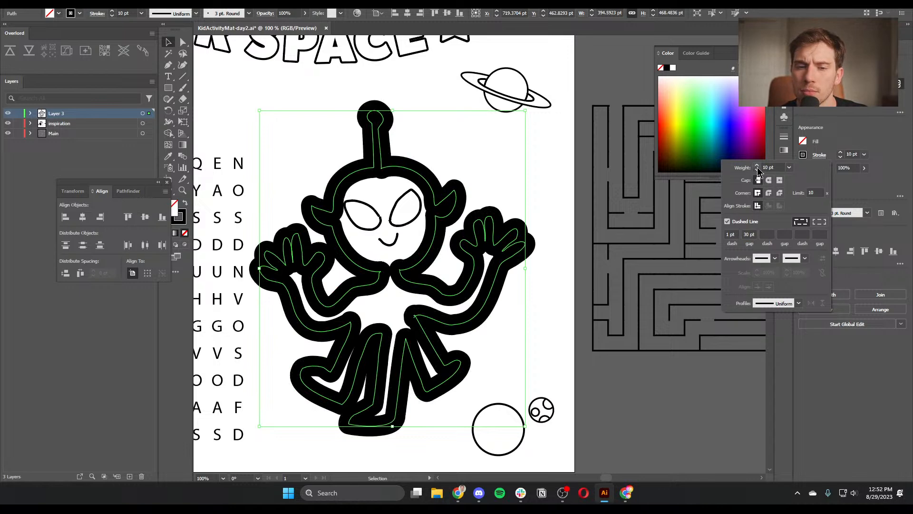
left_click(757, 170)
left_click(757, 170)
left_click(757, 169)
left_click(758, 170)
left_click(757, 170)
left_click(758, 169)
left_click(757, 169)
left_click(757, 169)
Set the gap of the outline's dashed stroke to 300 pt and deselect the alien
left_click(727, 221)
left_click(728, 222)
left_click(750, 235)
key("Return")
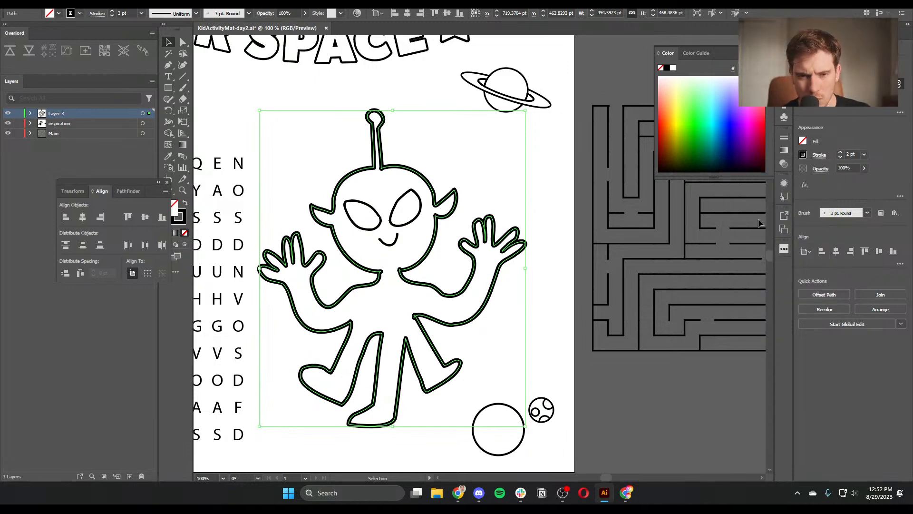
key("ctrl+shift+a")
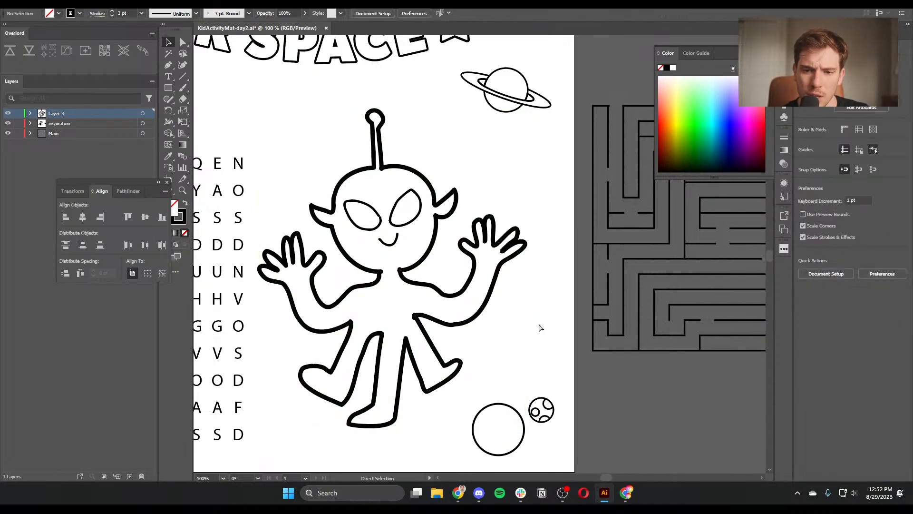
Select an anchor point on the alien's raised arm and try aligning the outline's dashes to corners and path ends
key("ctrl+equal")
key("a")
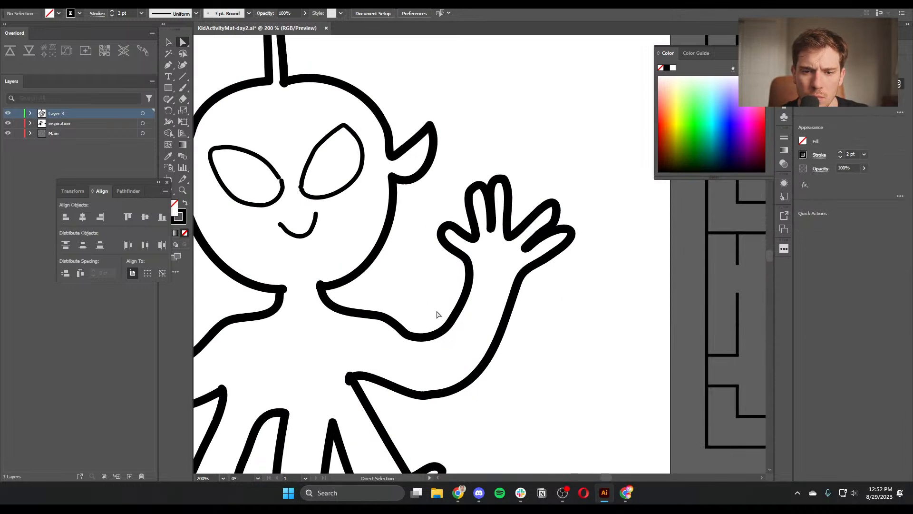
left_click(451, 327)
left_click(453, 327)
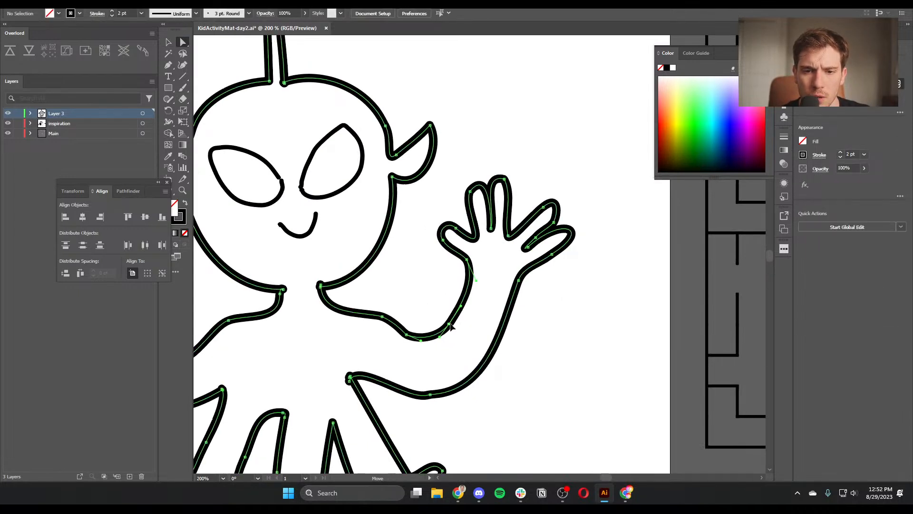
left_click(448, 325)
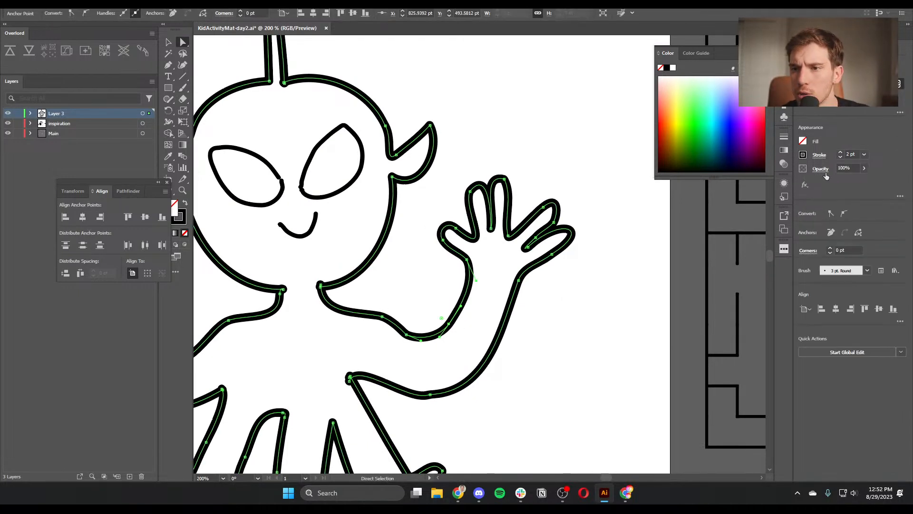
left_click(819, 156)
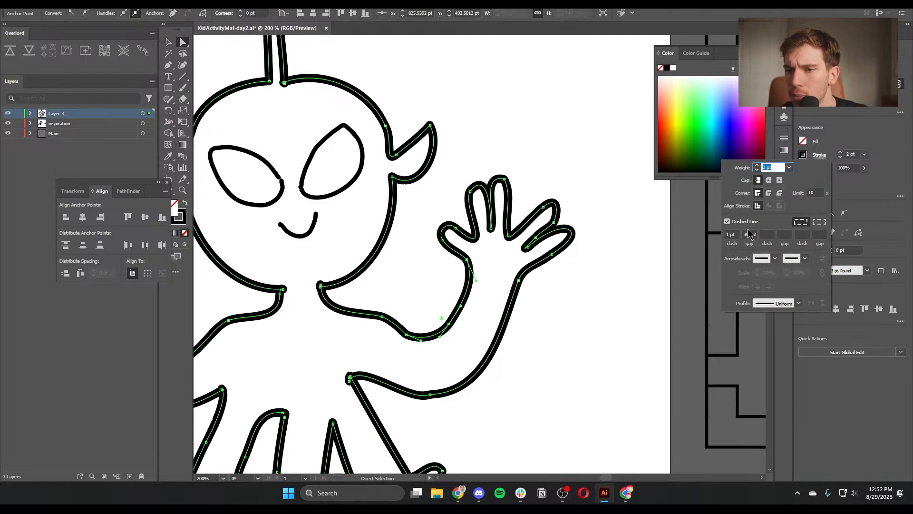
left_click(818, 222)
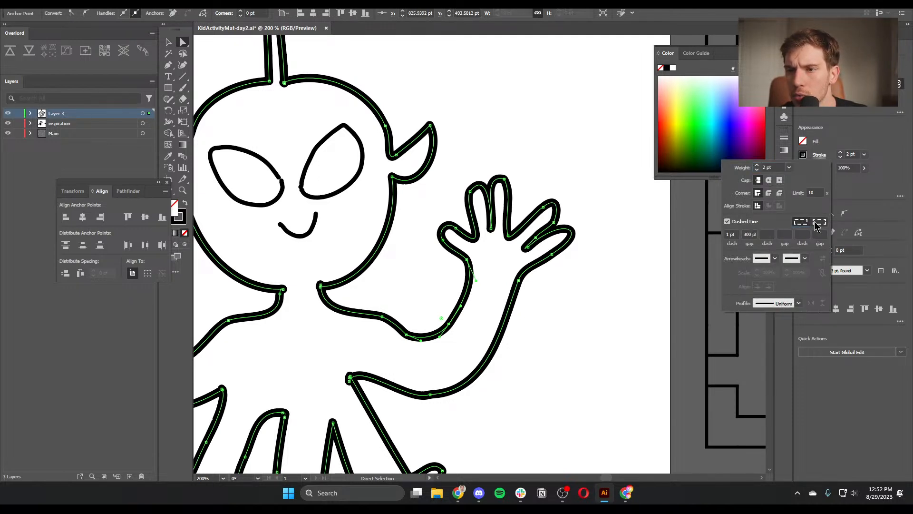
left_click(737, 224)
left_click(727, 221)
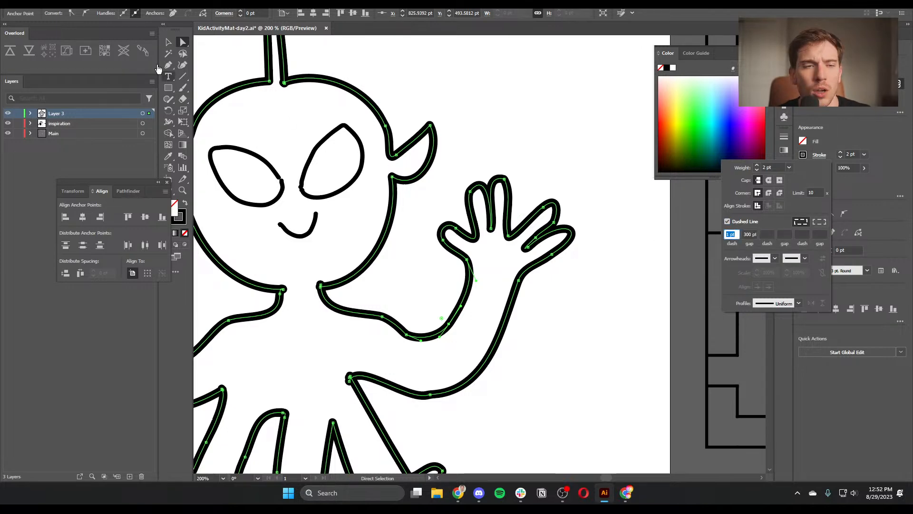
Try to expand the appearance of the alien's outline into filled shapes
left_click(77, 6)
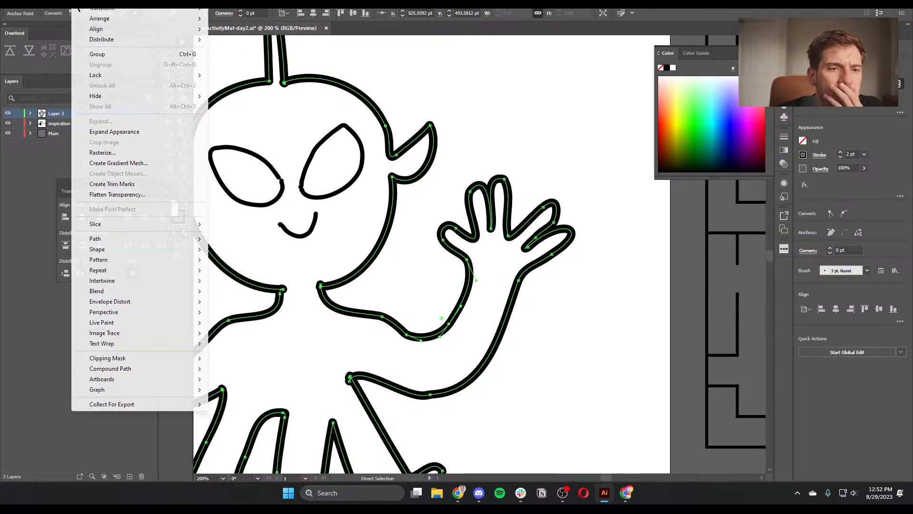
left_click(114, 132)
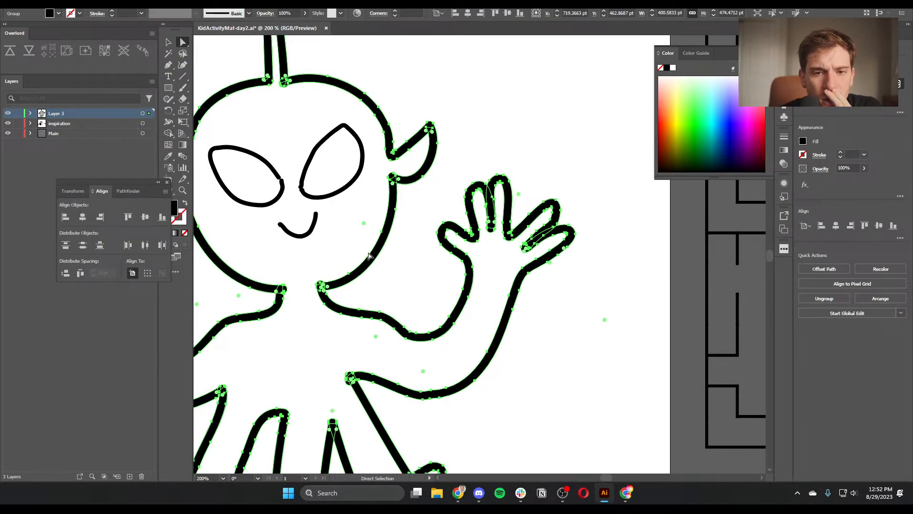
left_click(398, 272)
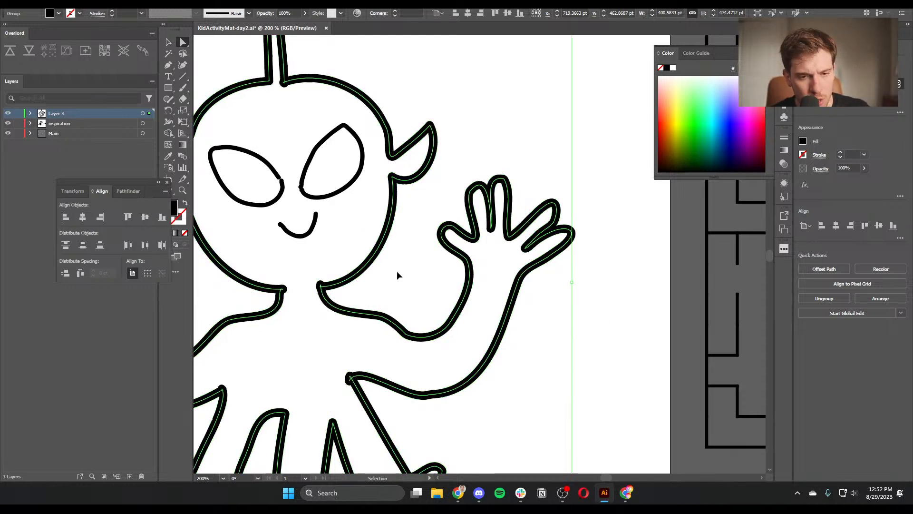
Select the shoulder segment, toggle the outline's dashed line off and on, and try both dash alignment options
left_click(329, 307)
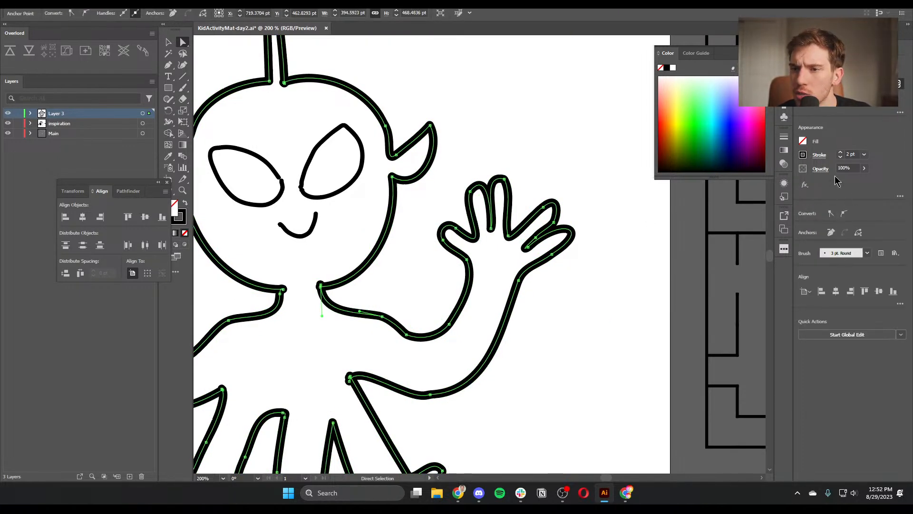
left_click(819, 155)
left_click(727, 221)
left_click(727, 221)
left_click(819, 222)
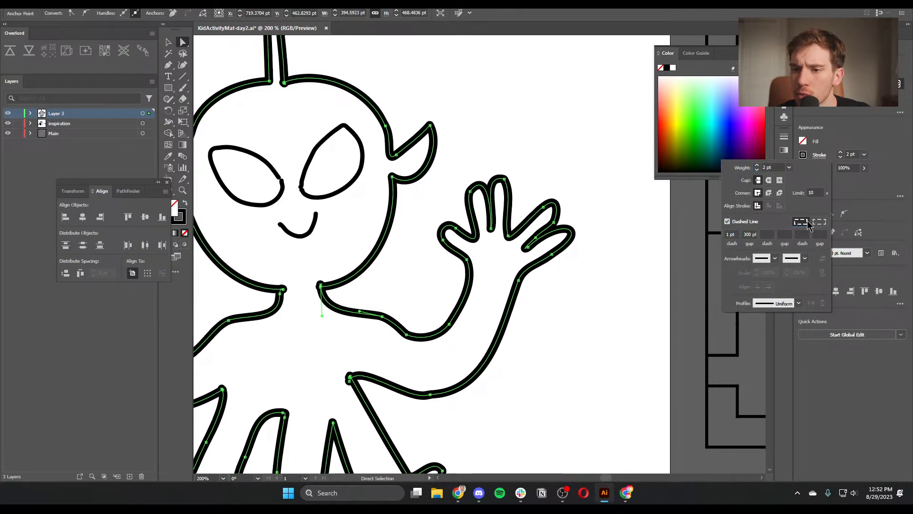
left_click(807, 222)
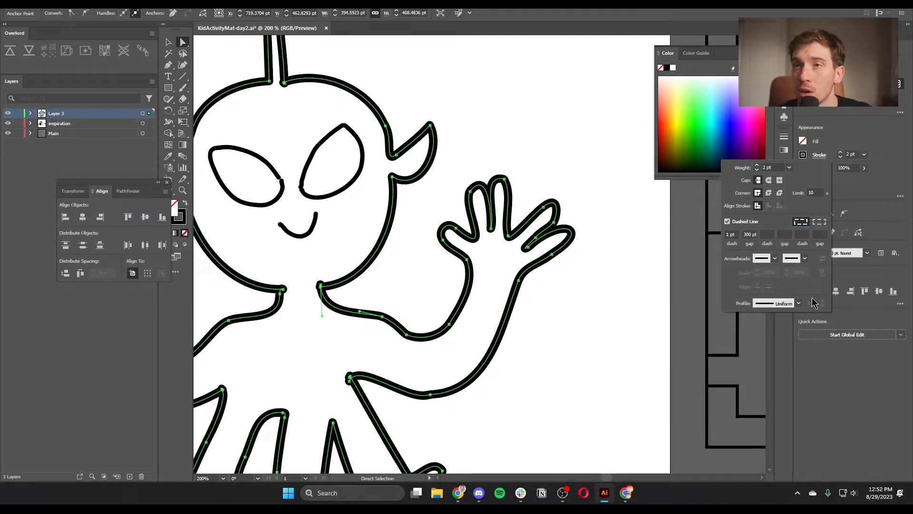
left_click(618, 336)
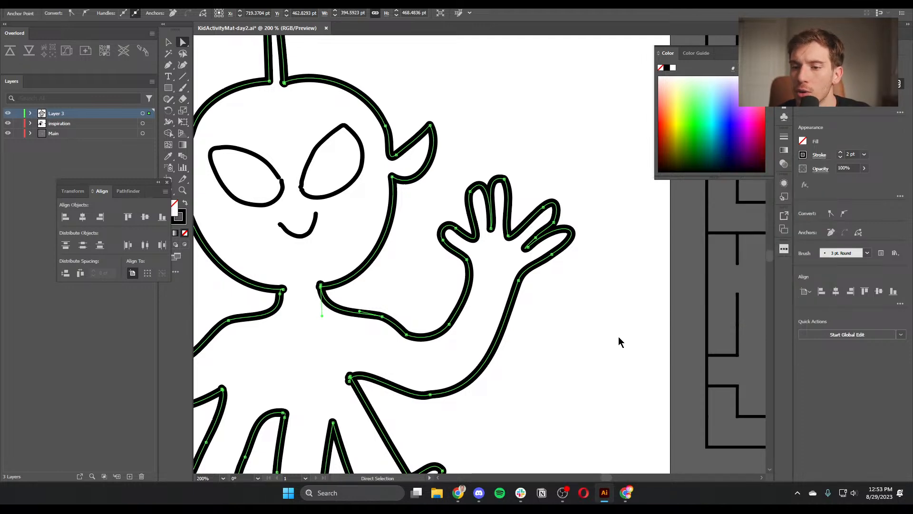
Edit the dash length of the alien outline's dashed stroke and clear the selection
left_click(495, 337)
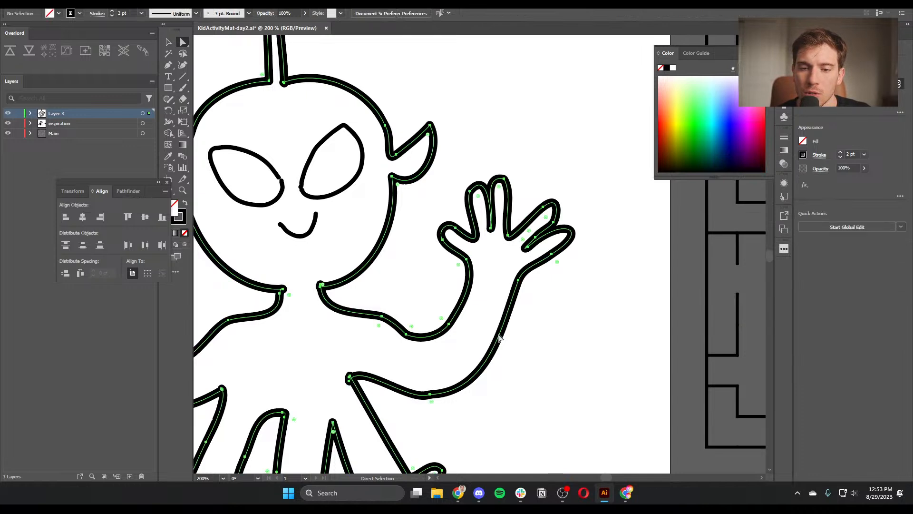
left_click(820, 155)
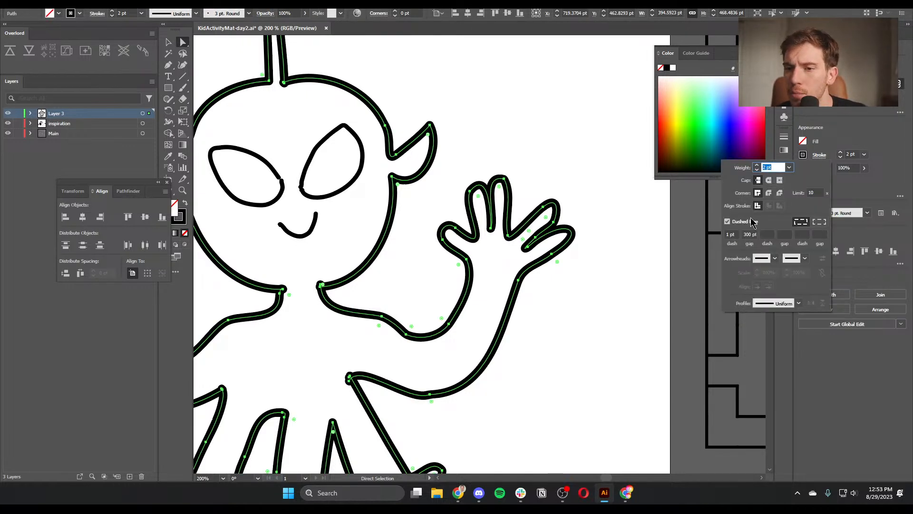
double_click(730, 234)
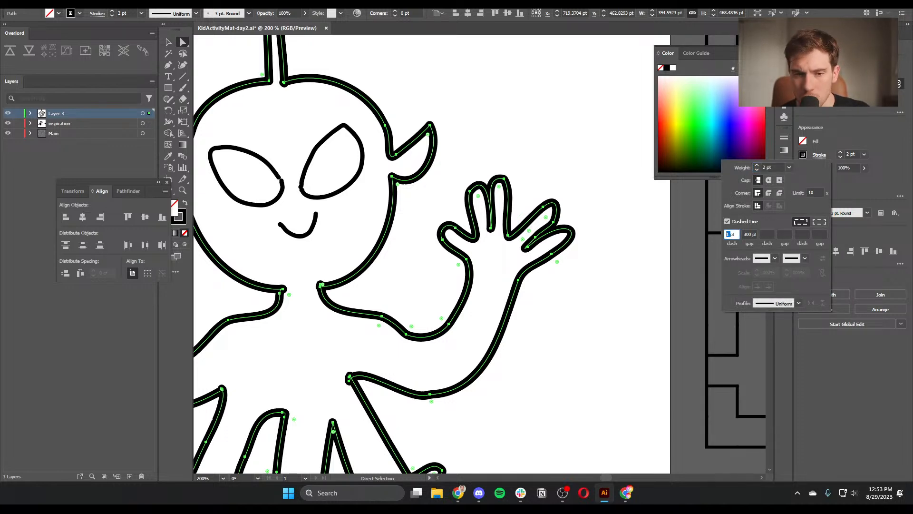
key("Return")
left_click(572, 376)
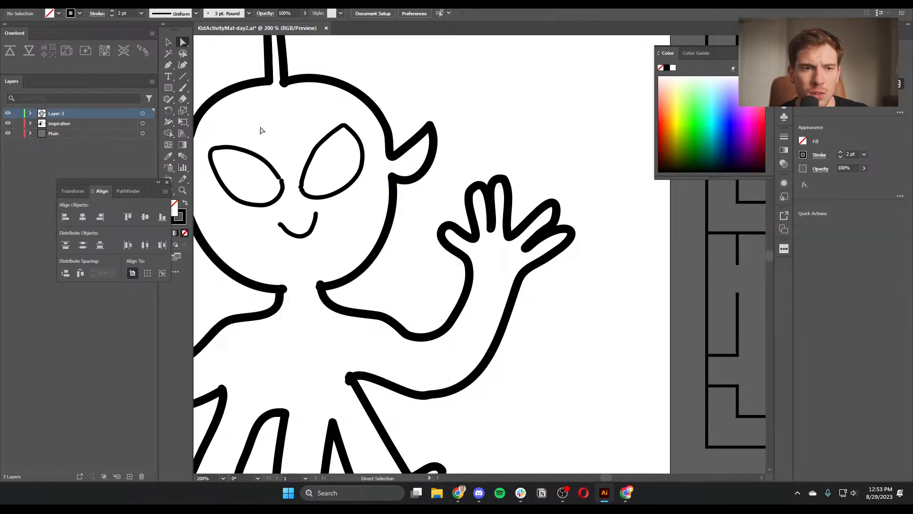
Try drawing a curved test path with the Pen tool around the alien's raised hand
key("p")
left_click_drag(533, 324, 616, 384)
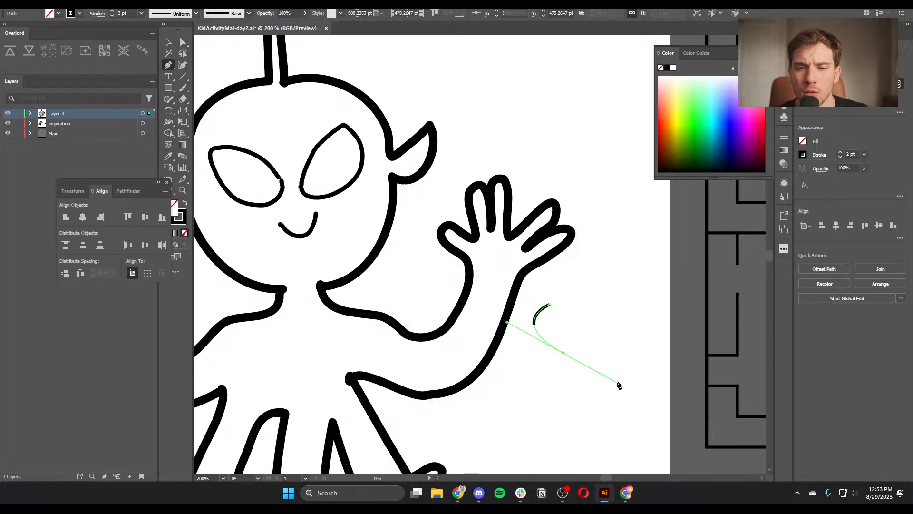
left_click_drag(595, 284, 588, 240)
left_click(605, 197)
left_click_drag(564, 139, 541, 134)
left_click(471, 142)
left_click_drag(429, 219, 438, 277)
left_click(438, 355)
key("ctrl+z")
key("ctrl+z")
key("ctrl+z")
key("ctrl+z")
key("ctrl+z")
key("ctrl+z")
key("ctrl+z")
key("ctrl+z")
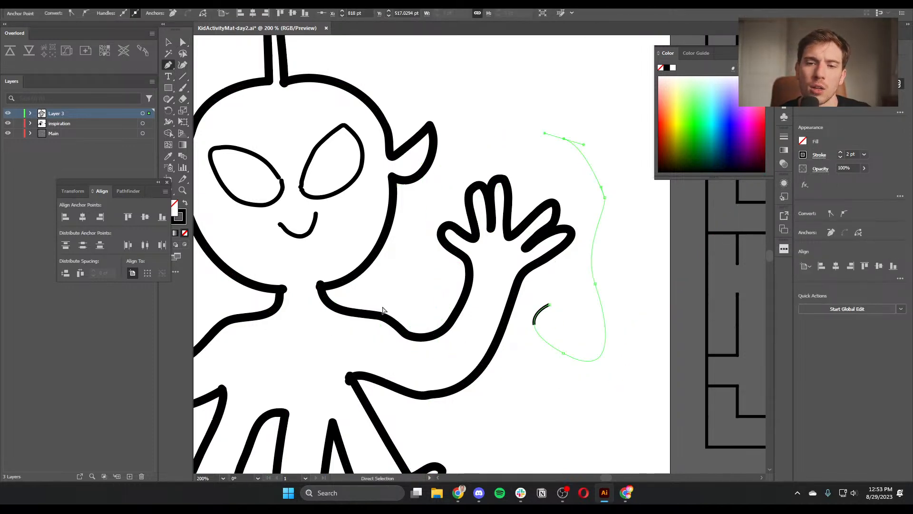
key("ctrl+z")
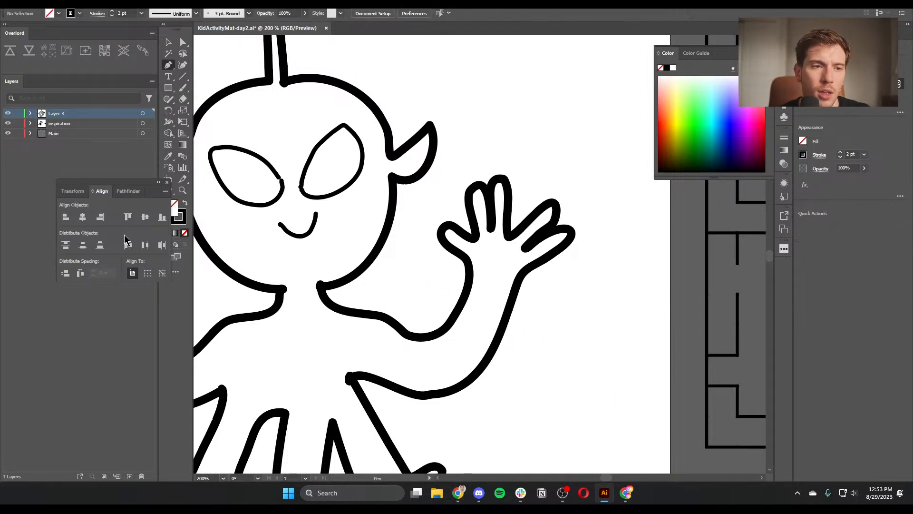
Select the alien's outline and try filling it with green
key("v")
left_click(325, 285)
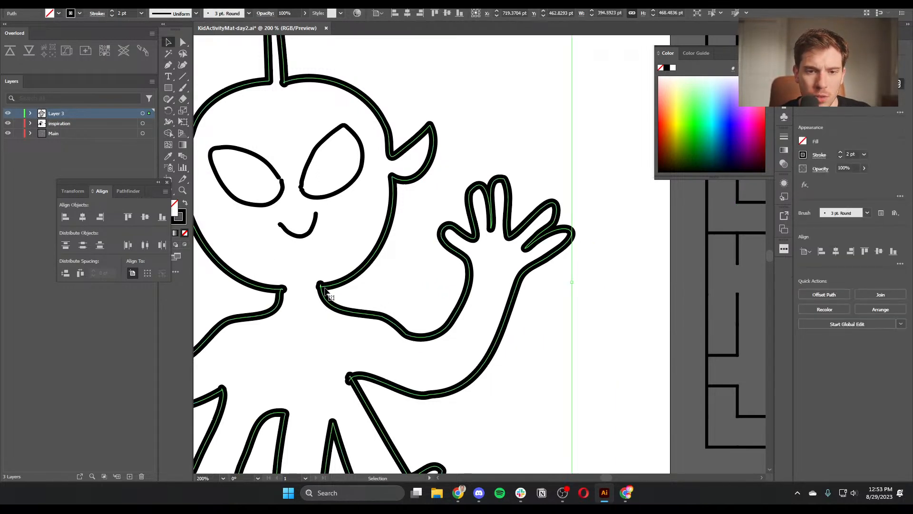
left_click(864, 155)
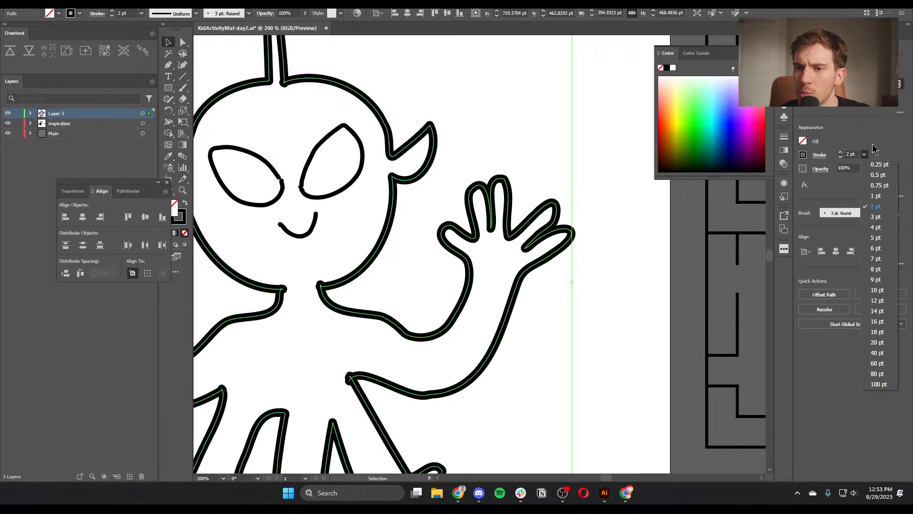
left_click(867, 150)
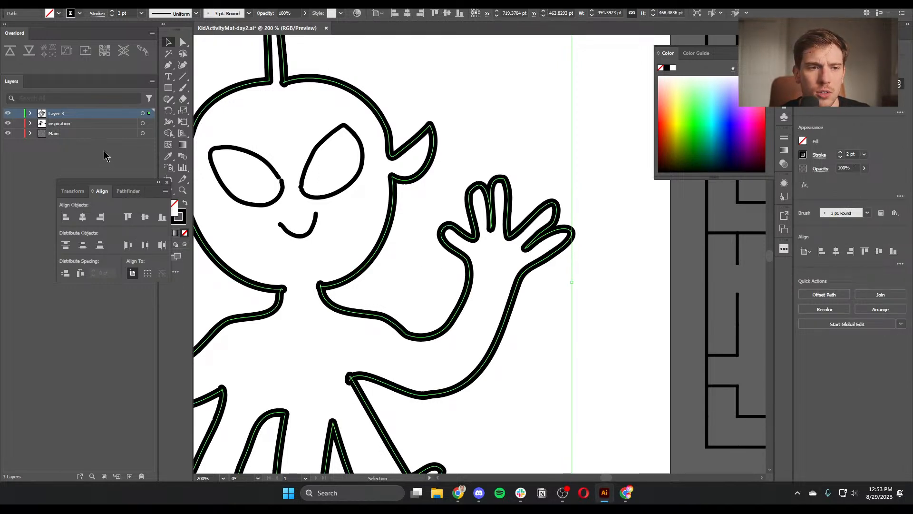
left_click(708, 119)
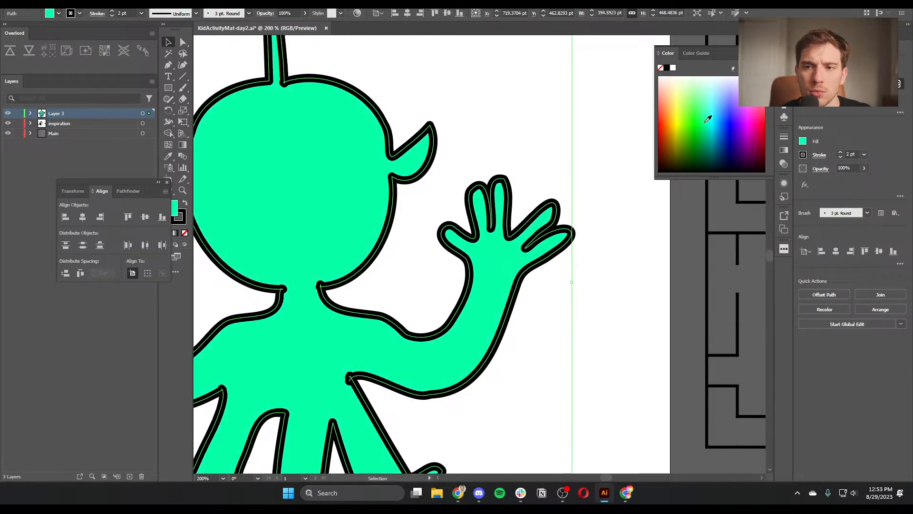
key("ctrl+z")
Try recolouring the alien outline's stroke light blue
left_click(182, 215)
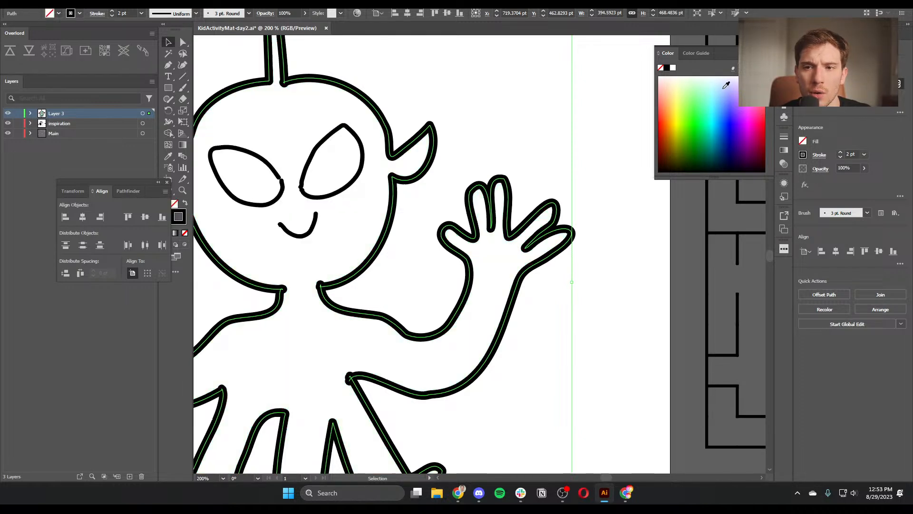
left_click(718, 109)
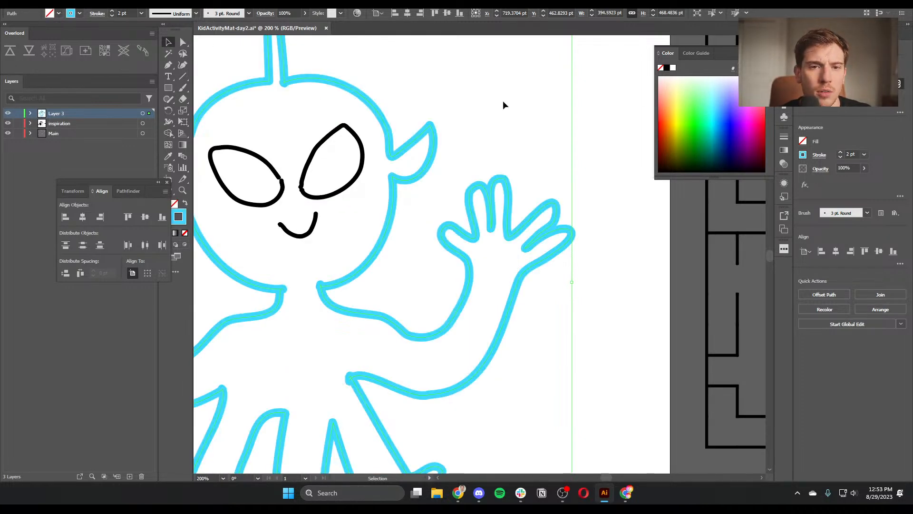
left_click(475, 104)
left_click_drag(475, 103, 617, 262)
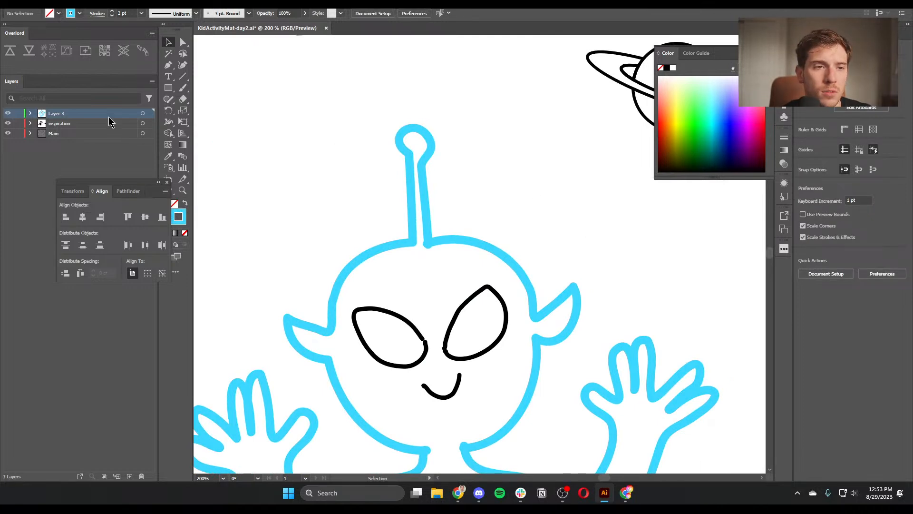
key("ctrl+z")
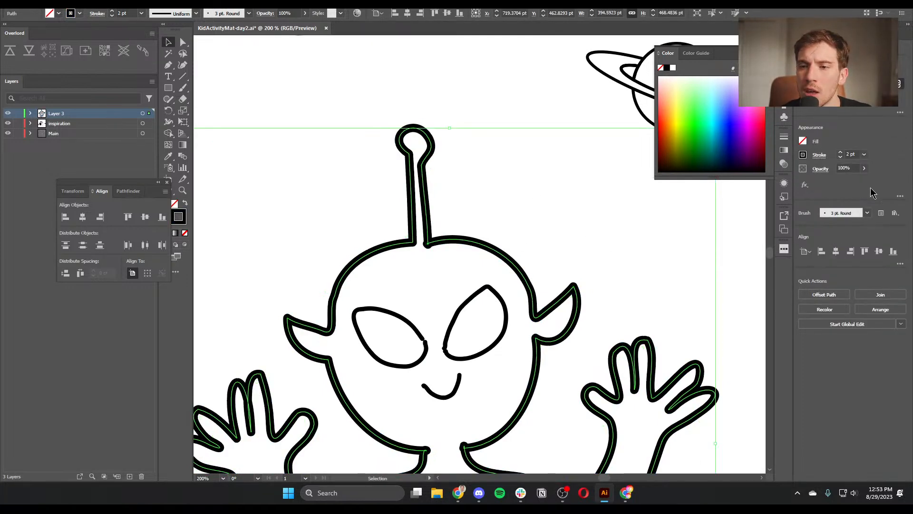
Set the second dash length of the alien outline's dashed stroke to 5 pt
left_click(819, 154)
left_click(768, 234)
type("5")
left_click(751, 234)
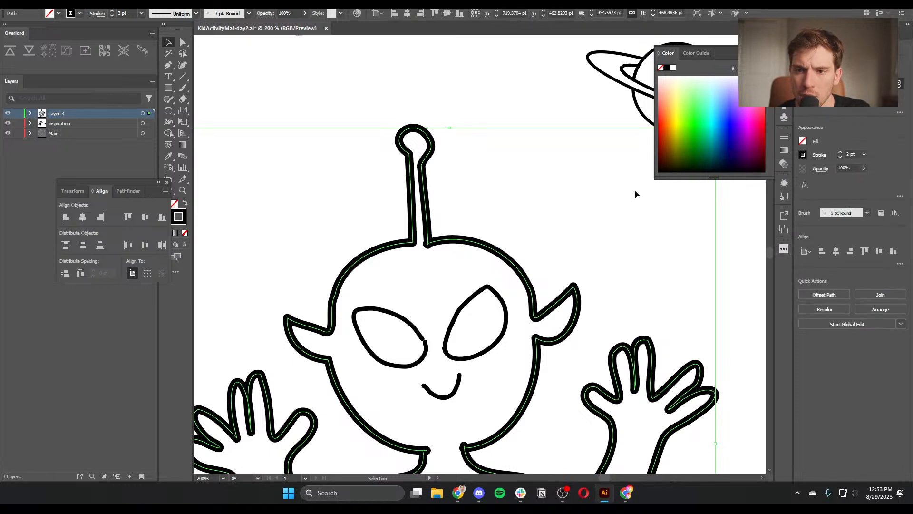
left_click(821, 155)
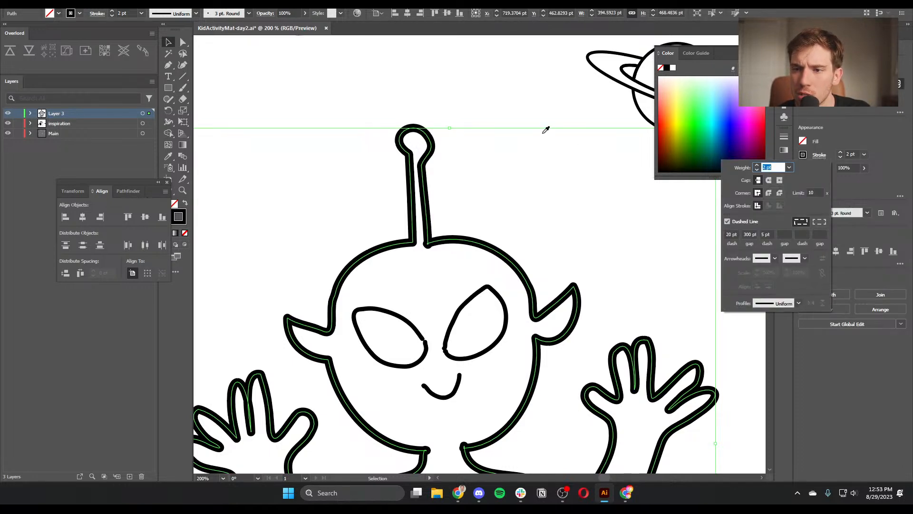
Recolour the alien's outline stroke cyan, lock its layer and add a new layer above it
left_click(714, 118)
left_click(469, 172)
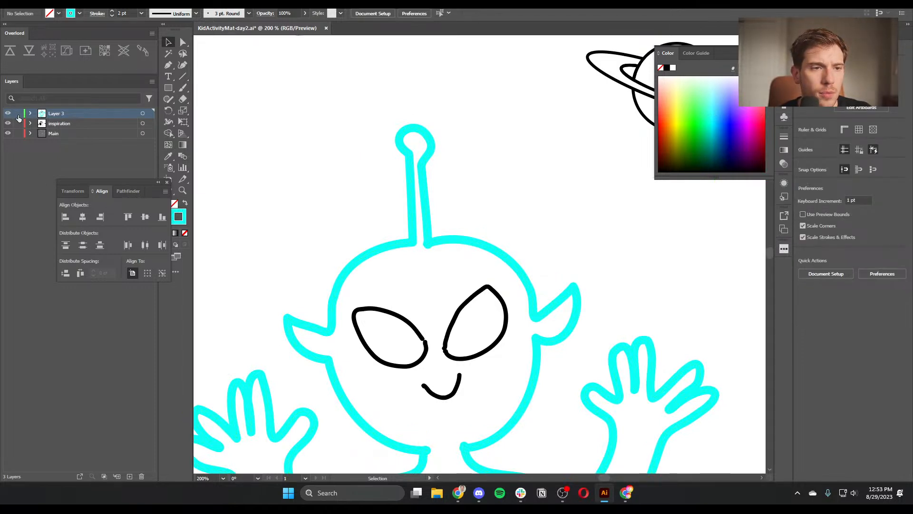
left_click(130, 476)
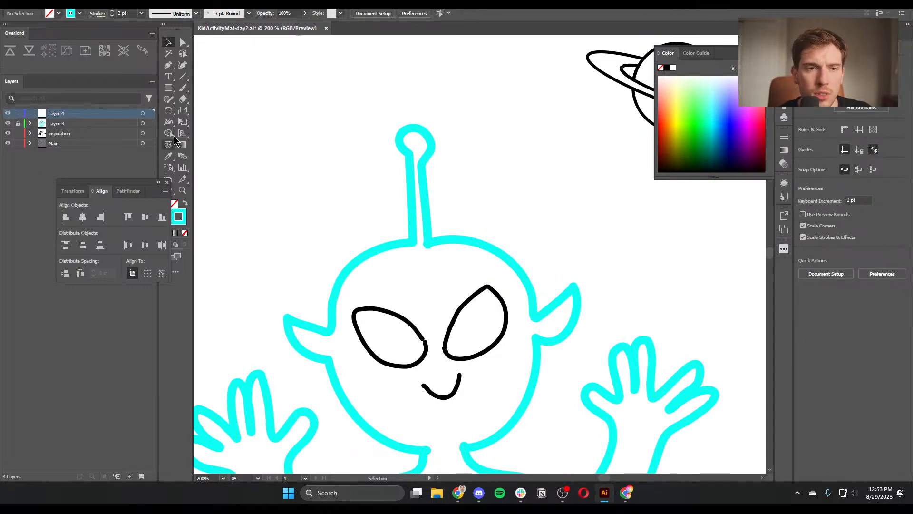
Activate the Pen tool and set its stroke colour to black (000000)
left_click(169, 67)
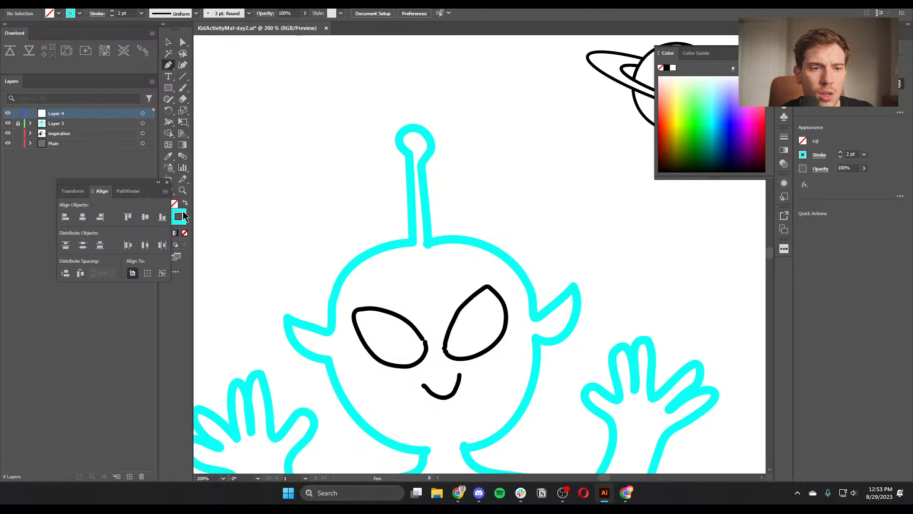
double_click(178, 216)
left_click(479, 229)
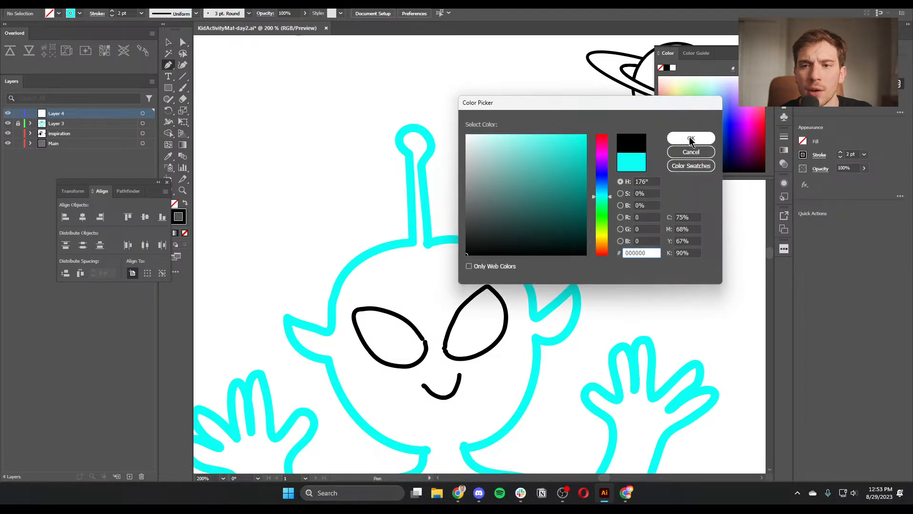
left_click(689, 138)
Trace the cyan outline with the Pen tool from the antenna tip down the head's left side and ear to the neck
left_click(421, 163)
left_click_drag(430, 143, 399, 154)
left_click(408, 158)
left_click(412, 239)
left_click_drag(349, 268, 329, 300)
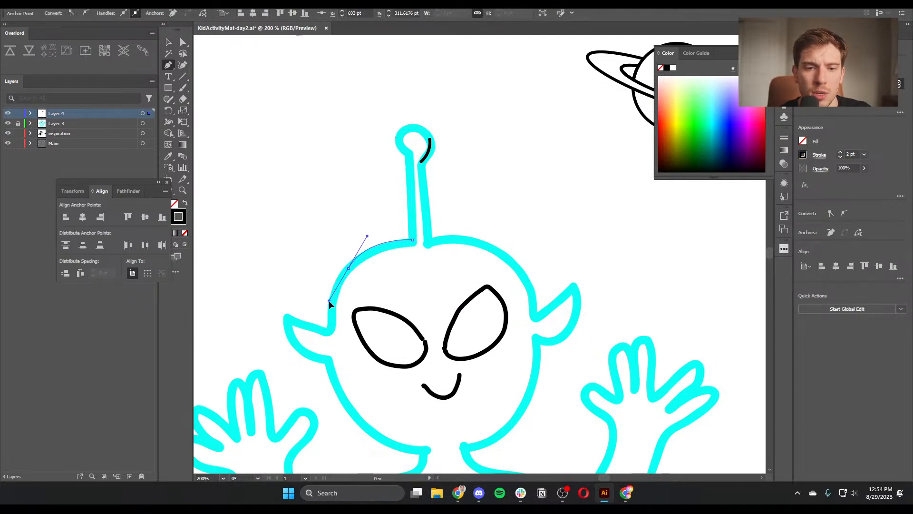
key("Escape")
left_click(286, 317)
left_click_drag(327, 360, 333, 386)
left_click_drag(422, 450, 483, 443)
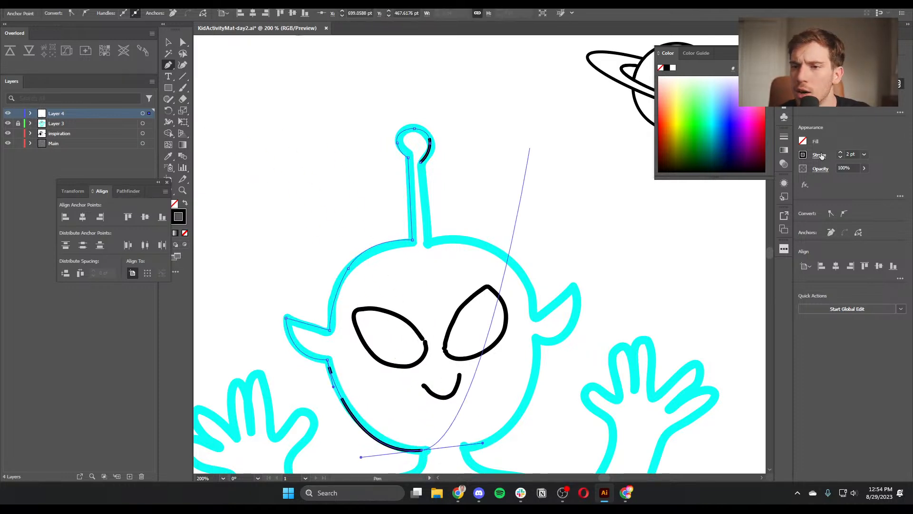
Clear the traced path's second dash value and set its dashed line to a 1 pt dash with a 30 pt gap
left_click(820, 155)
triple_click(764, 235)
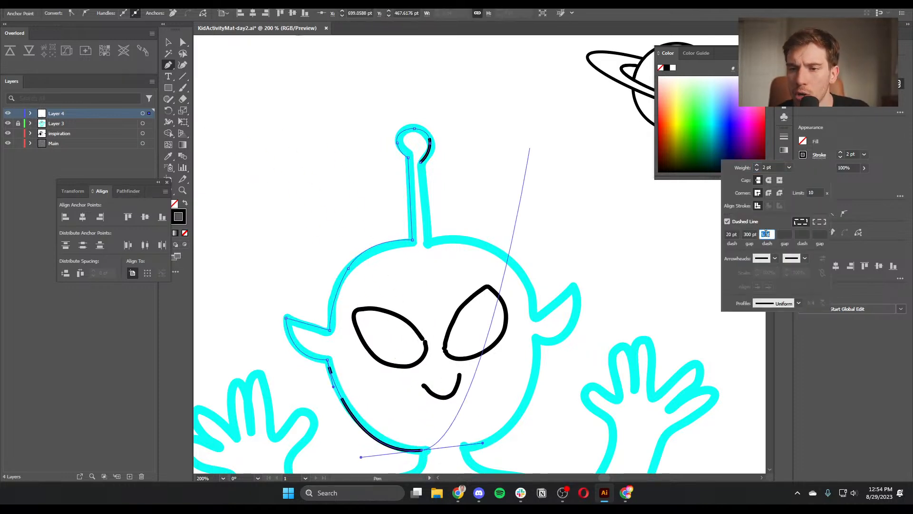
key("BackSpace")
double_click(746, 234)
type("20")
left_click(728, 234)
type("1")
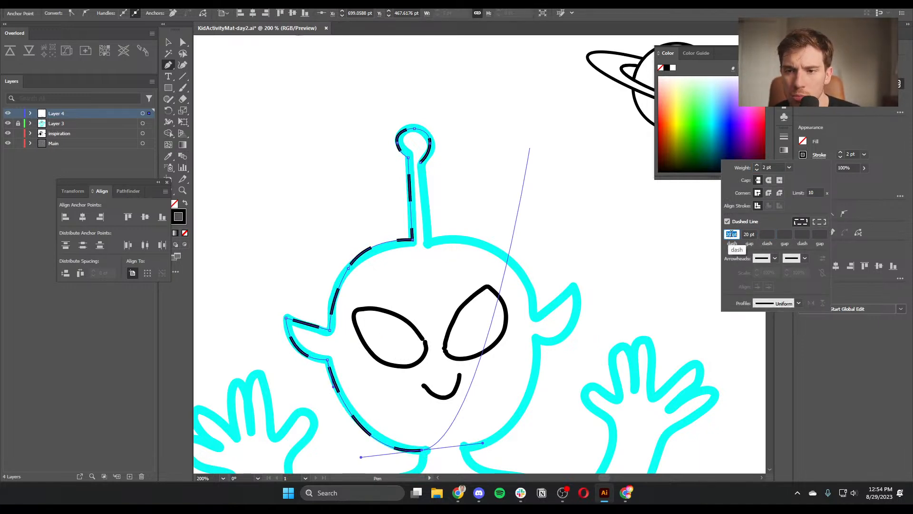
left_click(753, 234)
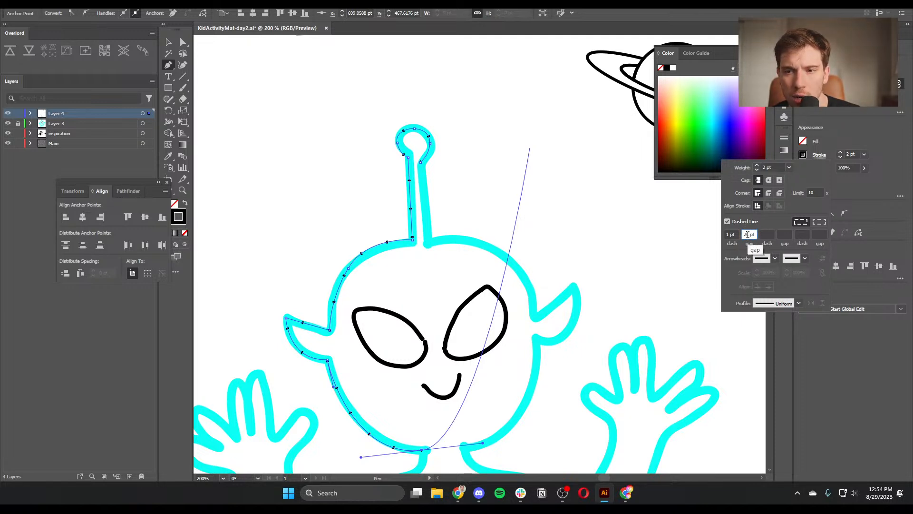
type("10")
key("shift+Tab")
double_click(746, 234)
type("30")
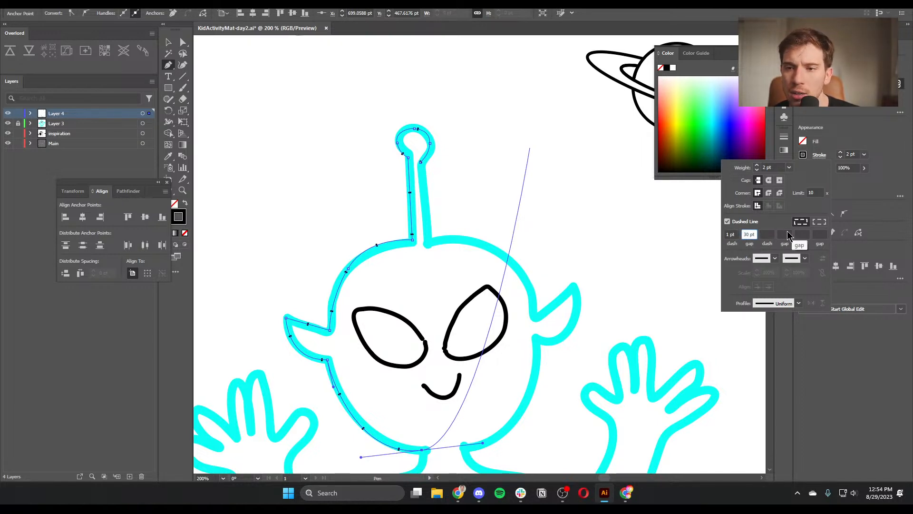
Give the traced dashed path round caps, round corners and a 7 pt stroke weight
left_click(757, 166)
left_click(757, 165)
left_click(757, 165)
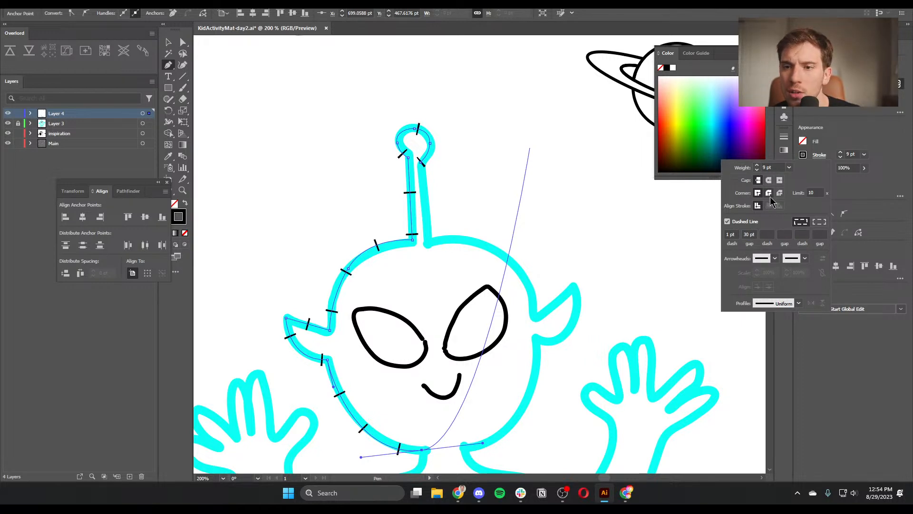
left_click(769, 180)
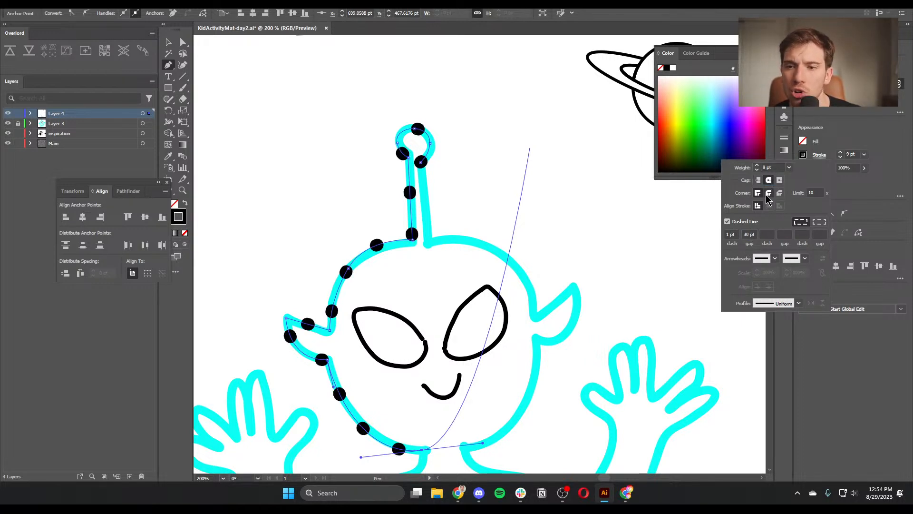
left_click(769, 194)
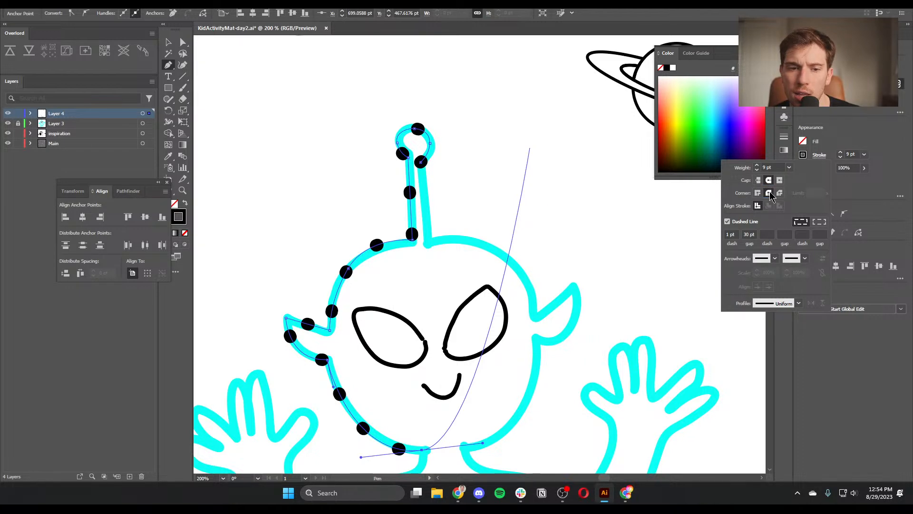
left_click(757, 170)
left_click(757, 170)
left_click(757, 169)
left_click(757, 165)
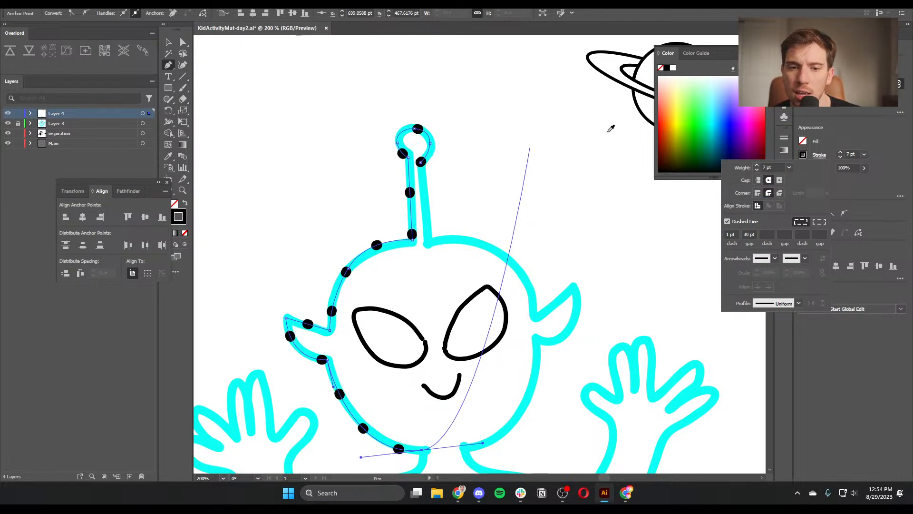
Clear the path selection and hide the layer holding the cyan alien outline
left_click(168, 44)
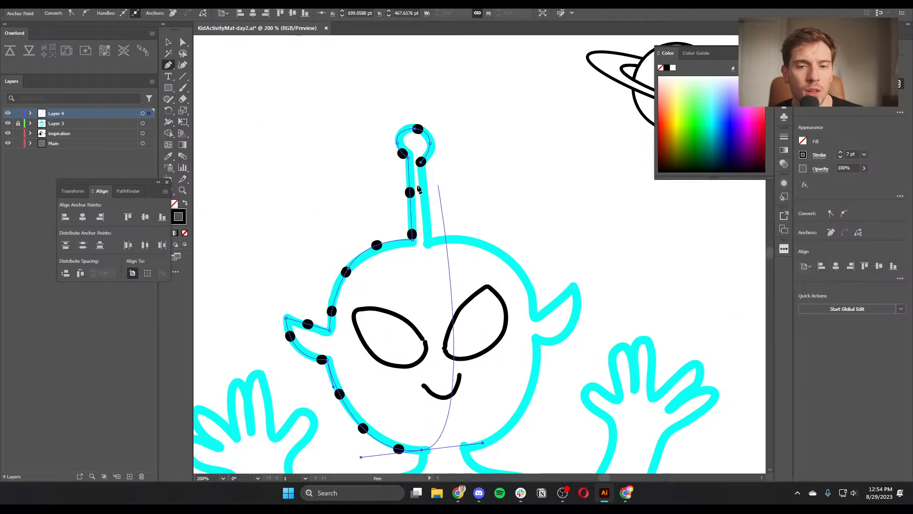
left_click(169, 44)
left_click(479, 184)
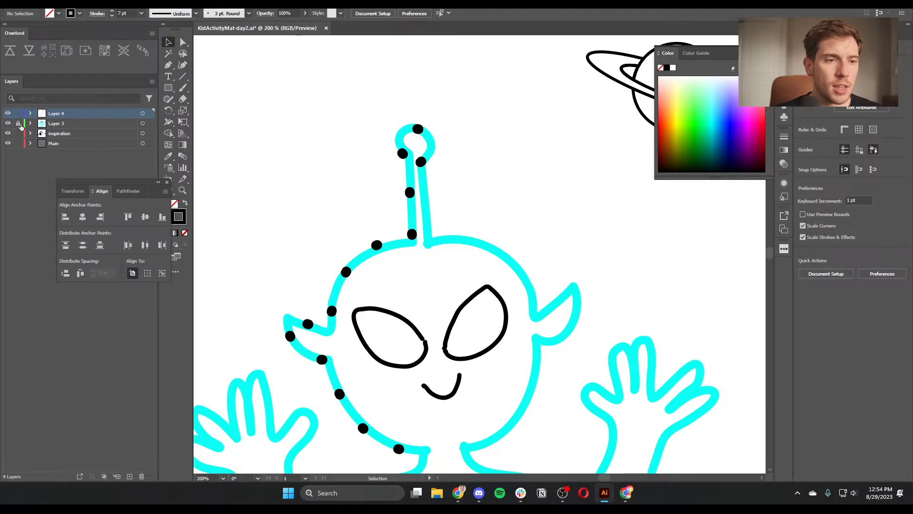
left_click(7, 123)
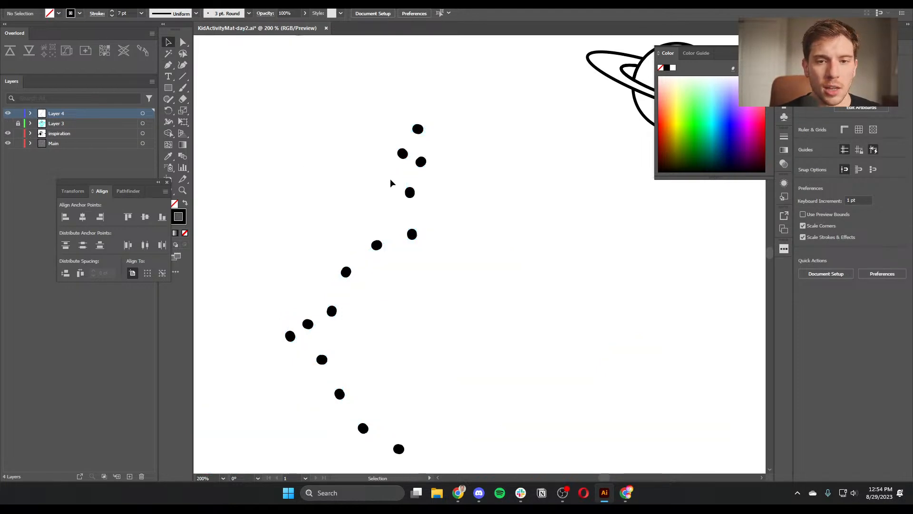
Create a text label reading 1 and place it beside the dot at the antenna's base
left_click(168, 76)
left_click(456, 145)
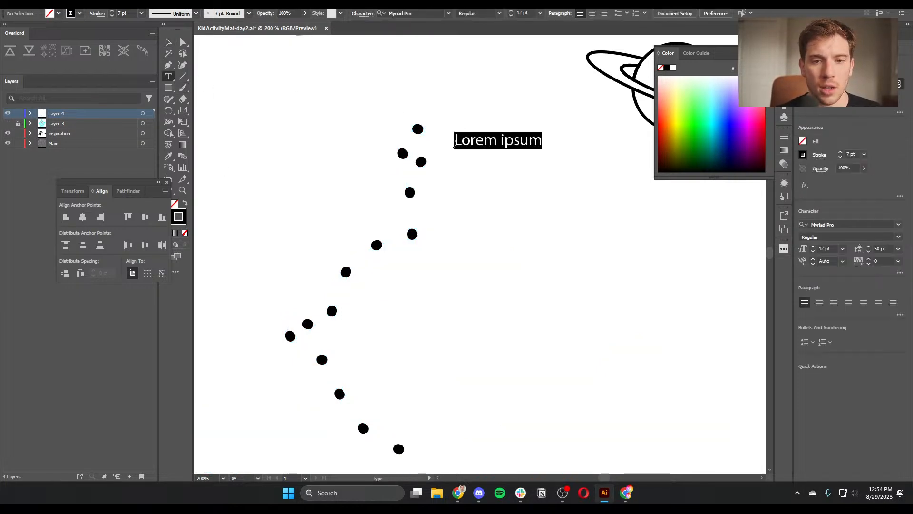
type("1")
left_click(168, 42)
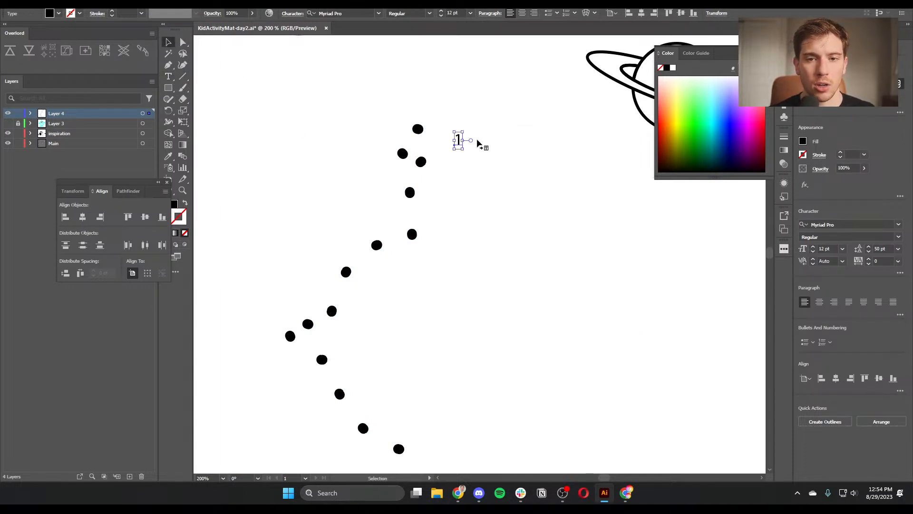
left_click(469, 140)
Copy the number label to the next dot up the antenna and change it to 2
left_click_drag(457, 139, 423, 195)
double_click(423, 193)
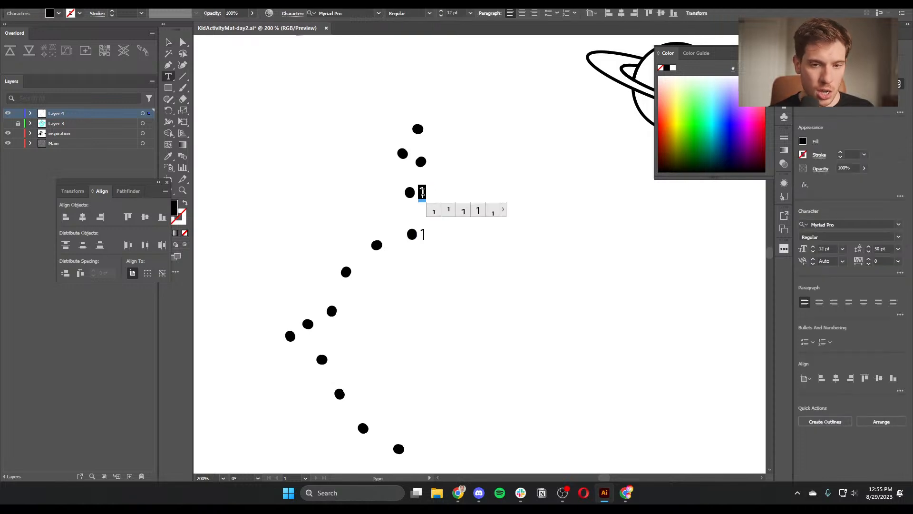
type("2")
key("Escape")
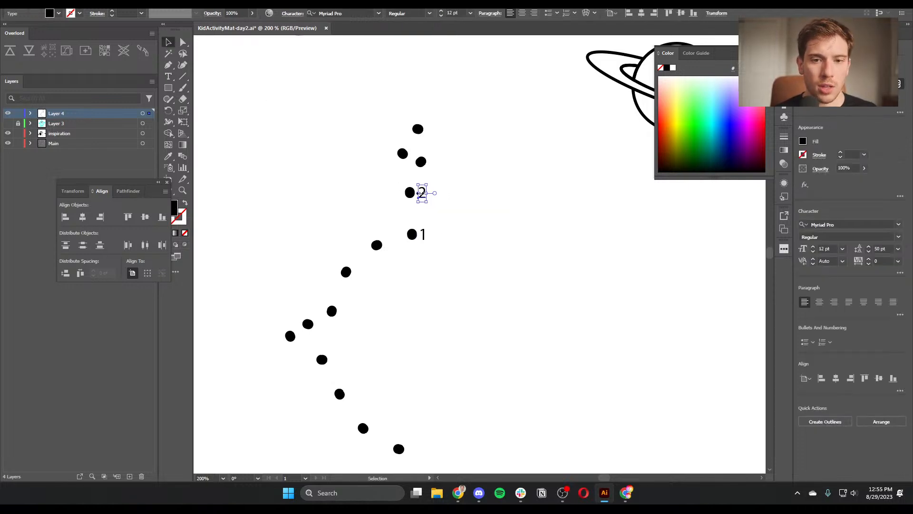
Copy the number label 2 beside the next dot up the antenna and change the copy to 3
left_click_drag(424, 195, 433, 162)
double_click(432, 162)
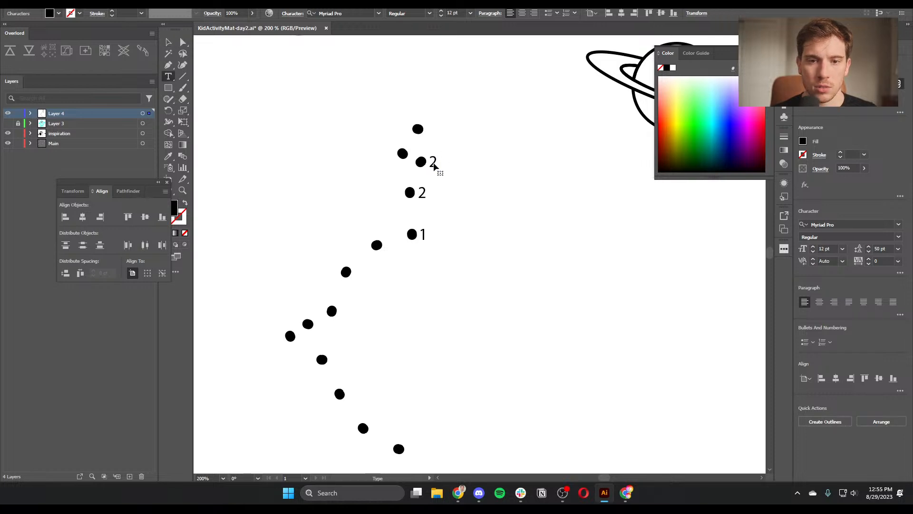
type("3")
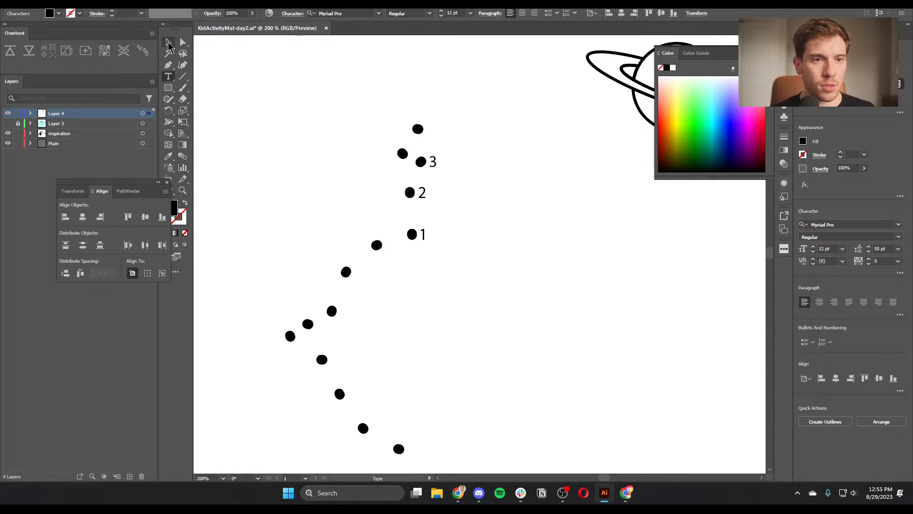
key("Escape")
Copy the number label 3 beside the topmost antenna dot, change the copy to 4, and clear the selection
left_click_drag(433, 162, 429, 128)
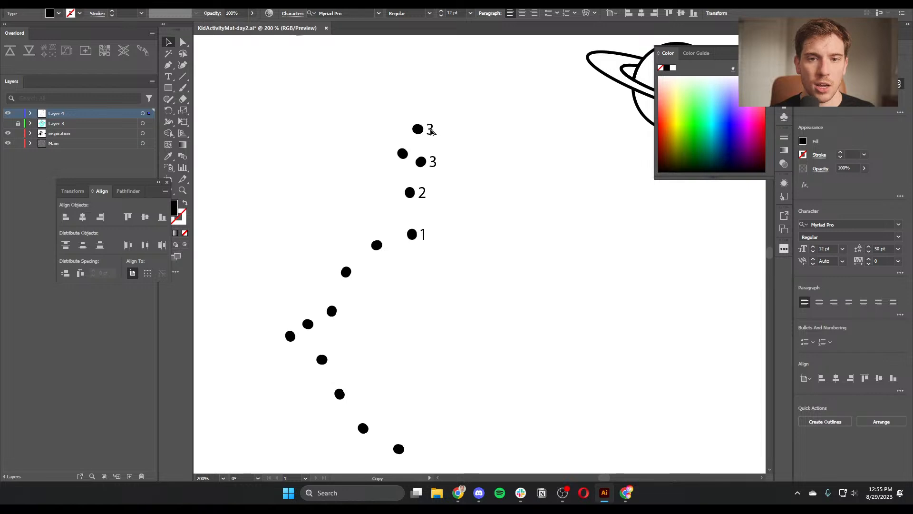
double_click(430, 127)
key("Escape")
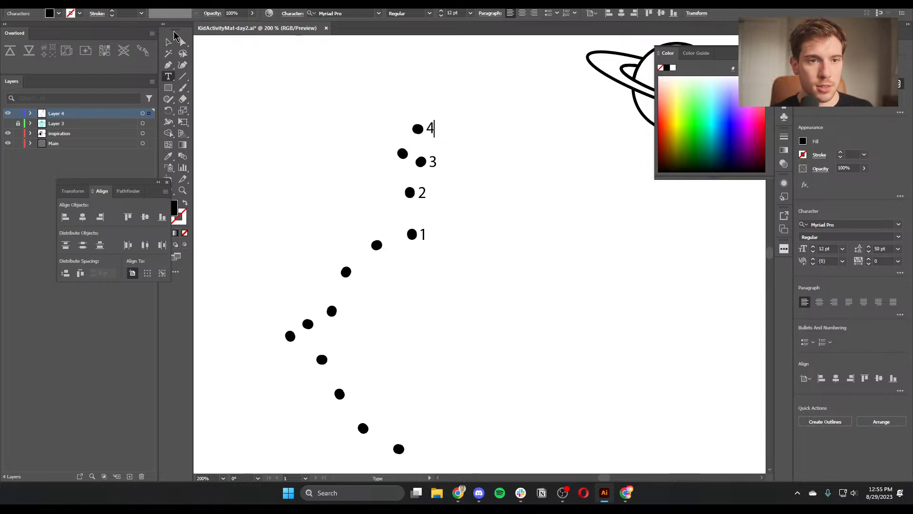
left_click(322, 127)
Examine the whole activity mat and how the numbered alien dots sit beside the word search
key("ctrl+minus")
key("ctrl+minus")
key("ctrl+minus")
key("ctrl+minus")
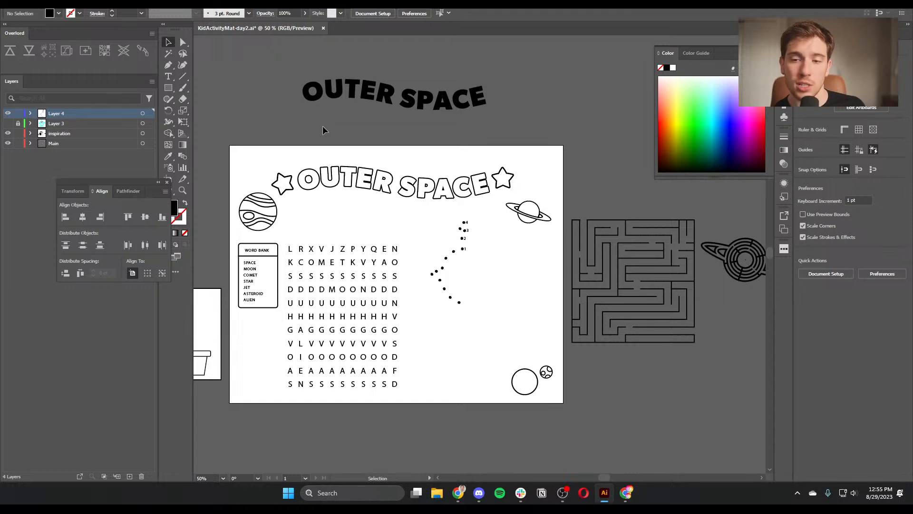
left_click_drag(541, 281, 602, 260)
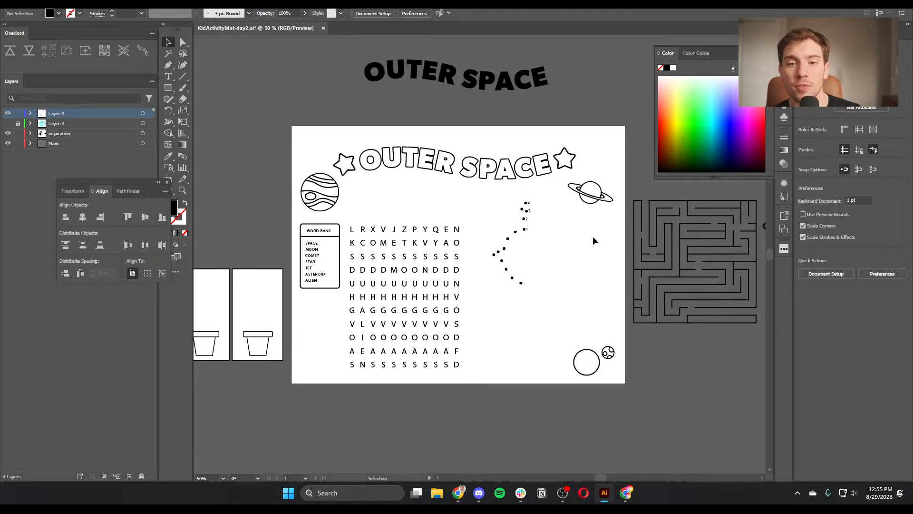
left_click_drag(586, 246, 473, 194)
left_click(558, 229)
left_click_drag(549, 199, 490, 318)
left_click(502, 313)
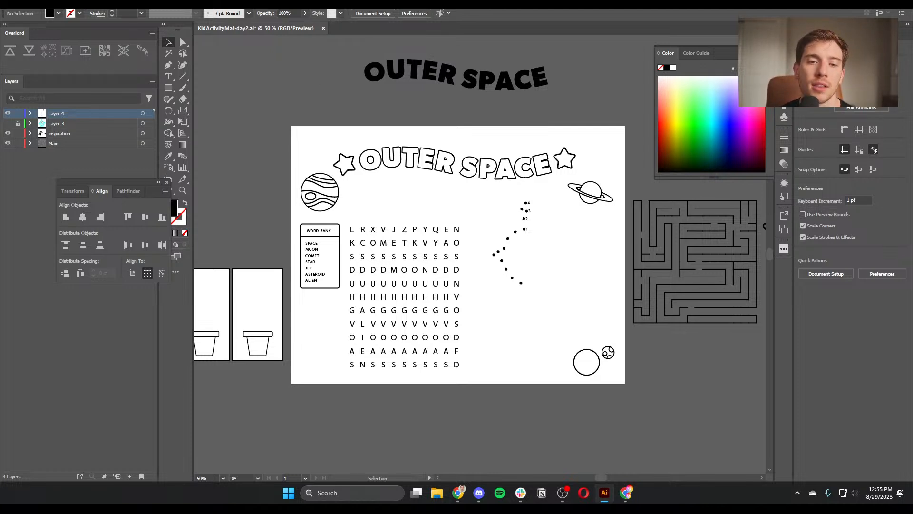
left_click_drag(542, 263, 506, 205)
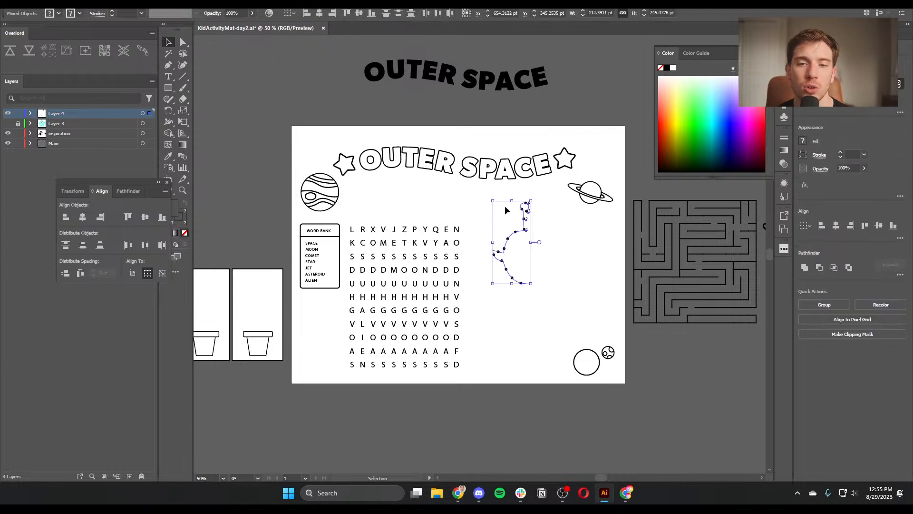
left_click(470, 205)
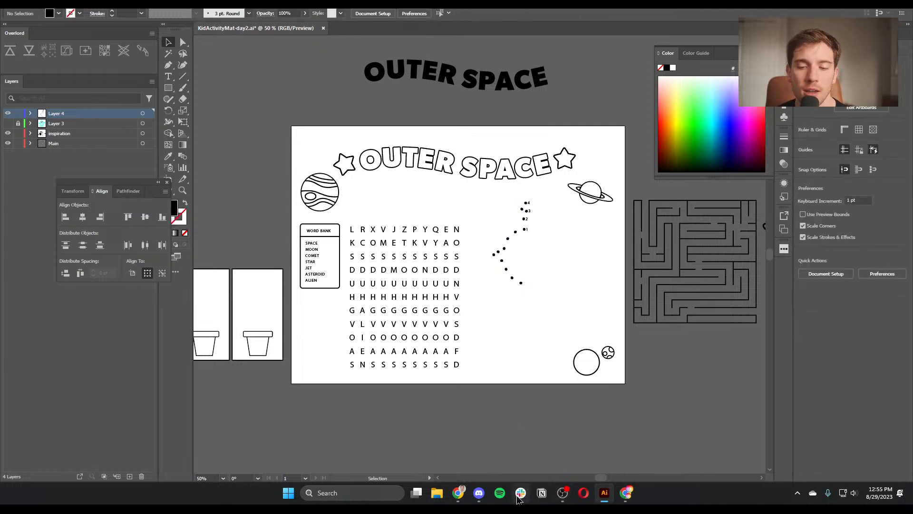